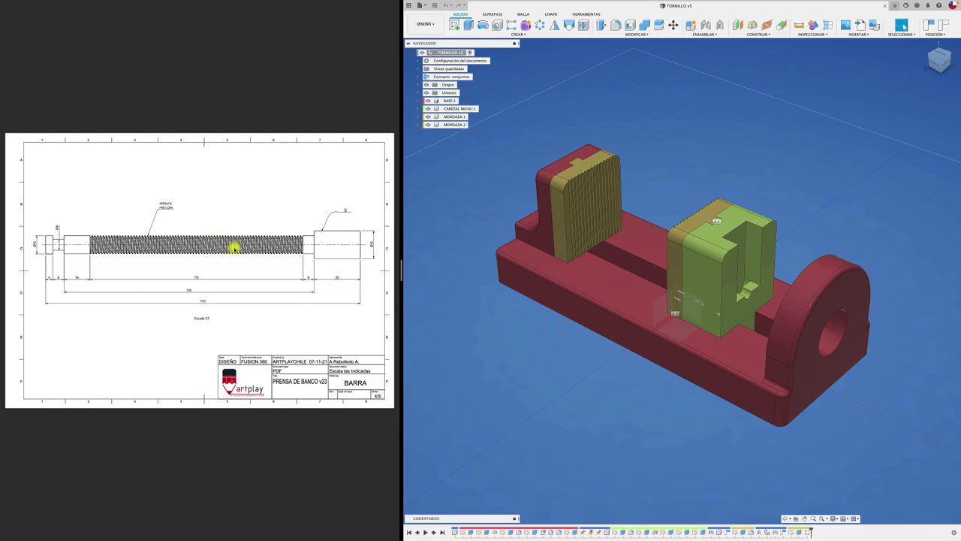
Step: Slide the green CABEZAL MOVIL jaw along the base toward the fixed jaw
scroll(268, 308, down, 3)
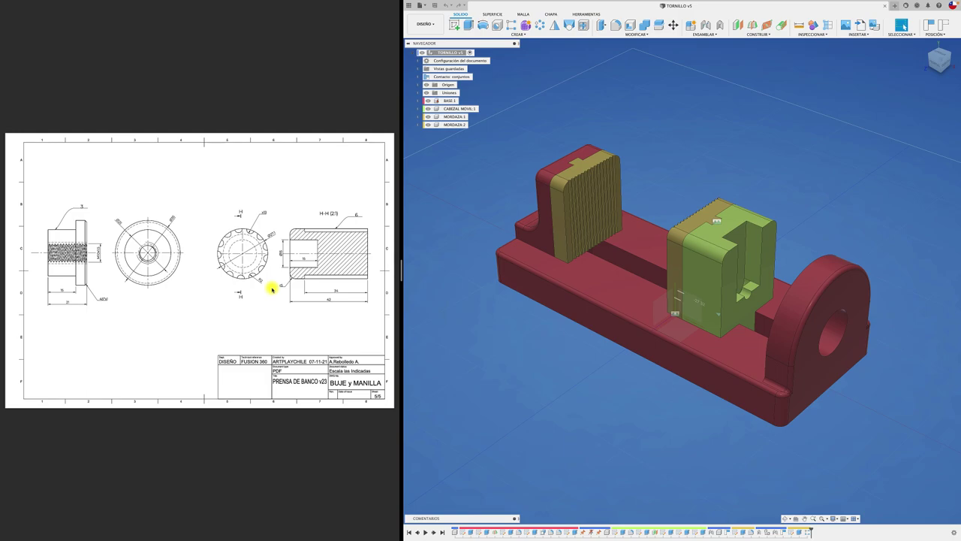
mouse_move(706, 278)
mouse_down()
mouse_move(649, 265)
mouse_move(697, 290)
mouse_up()
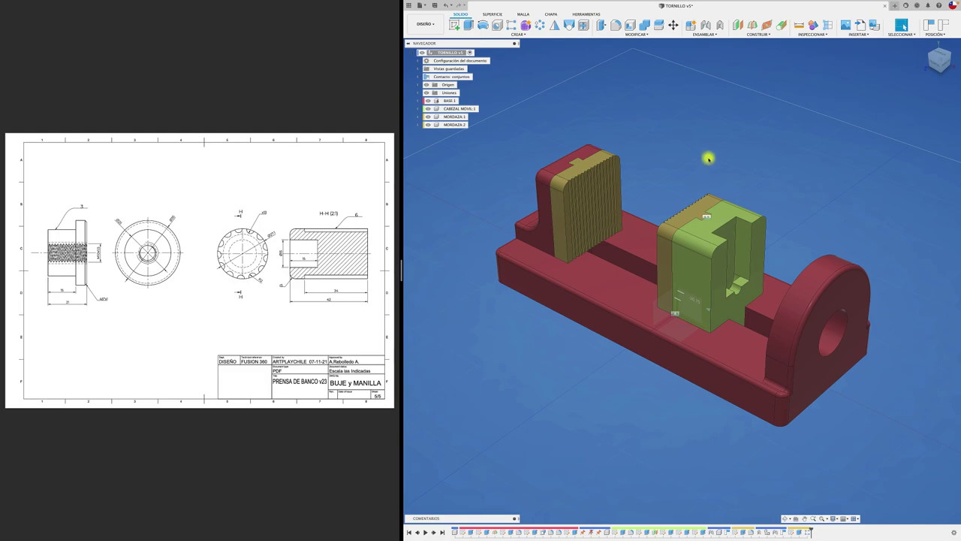
scroll(237, 272, up, 3)
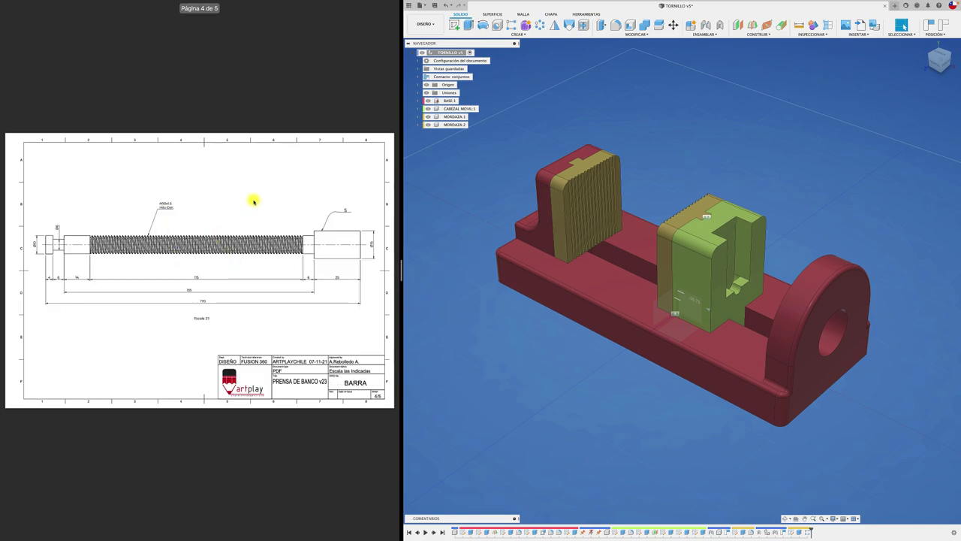
Step: Create a new component named BARRA and orbit to look down on the vise
click(691, 25)
text(BARRA)
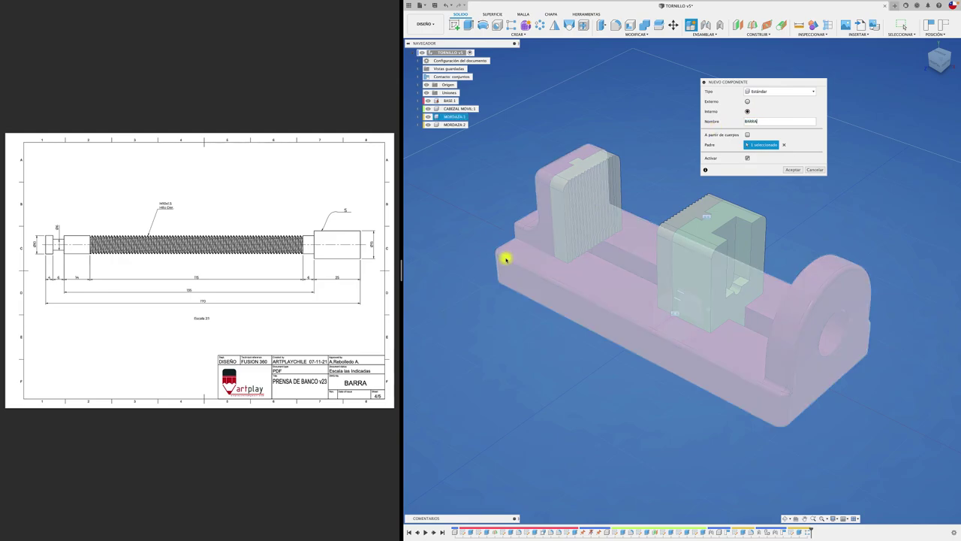
click(787, 169)
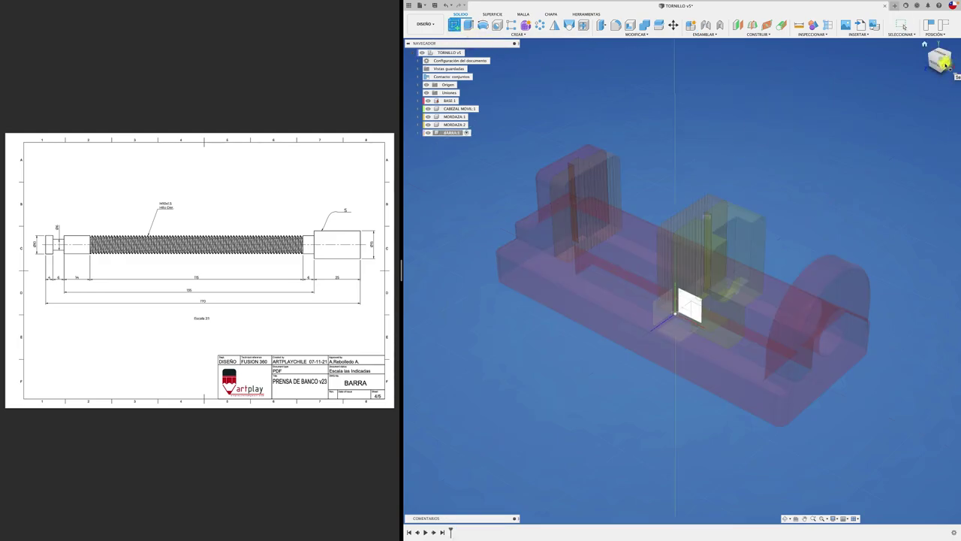
click(944, 65)
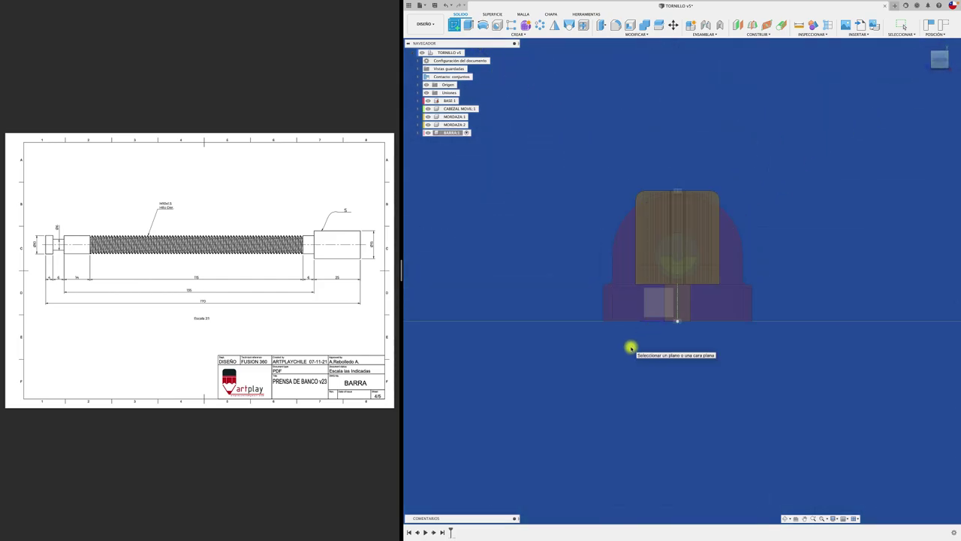
shift+middle_drag(639, 344, 440, 129)
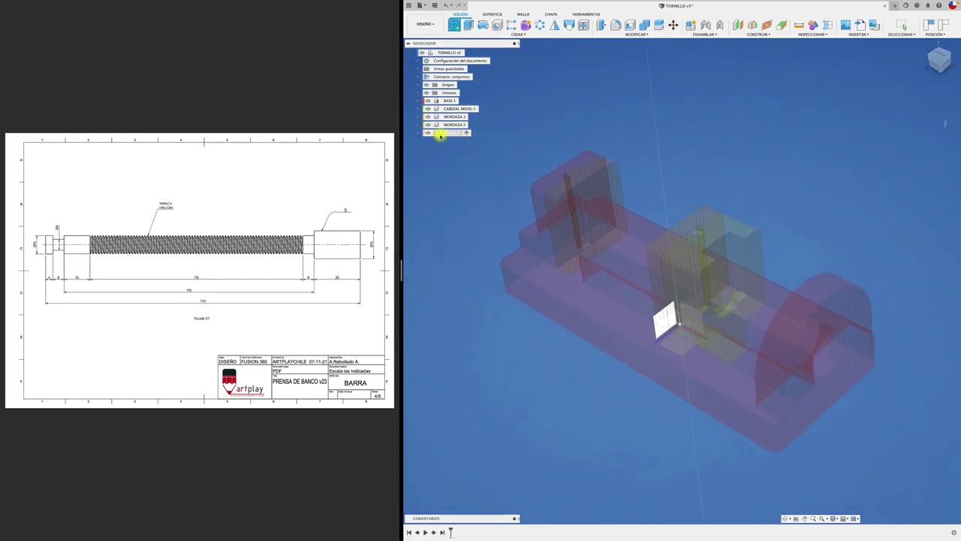
Step: Hide CABEZAL MOVIL and BASE, then sketch on an origin plane, capturing position
click(428, 109)
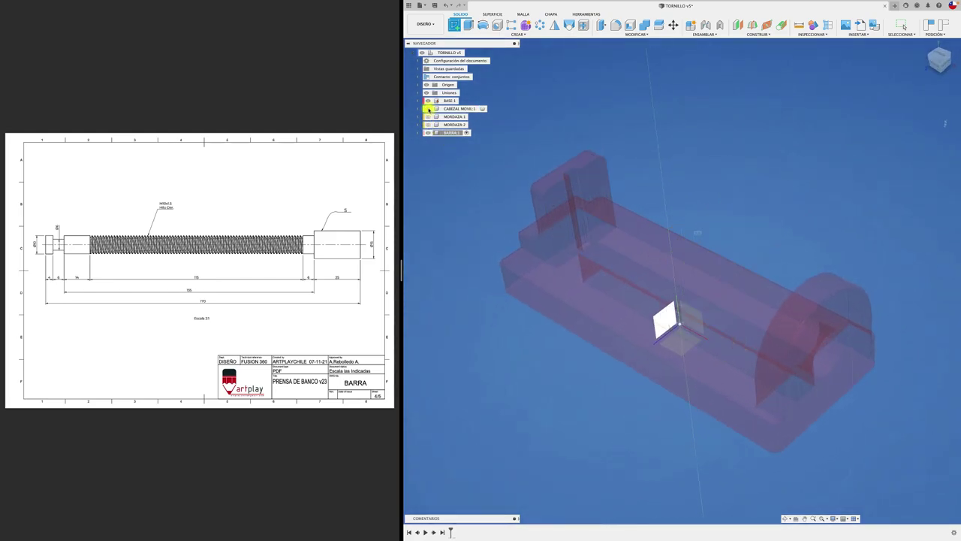
click(426, 102)
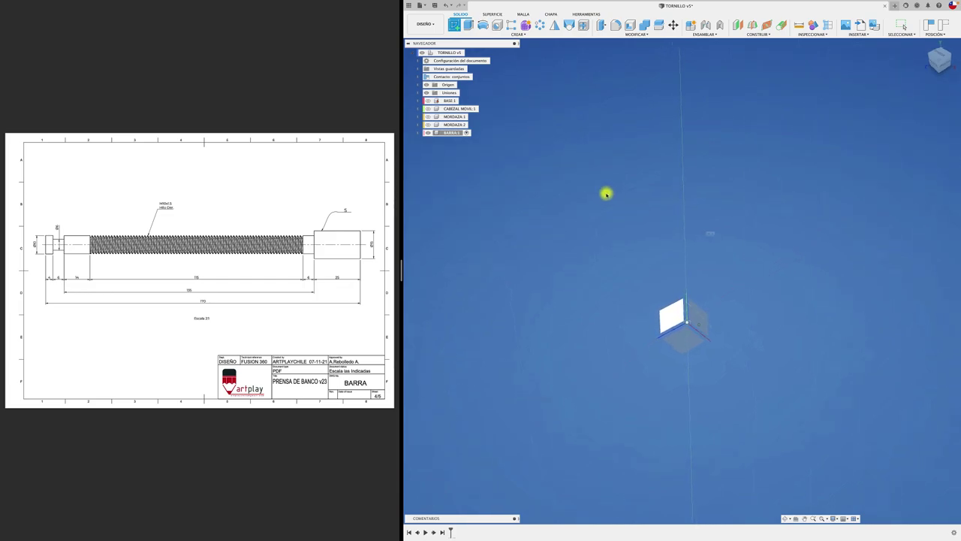
click(671, 312)
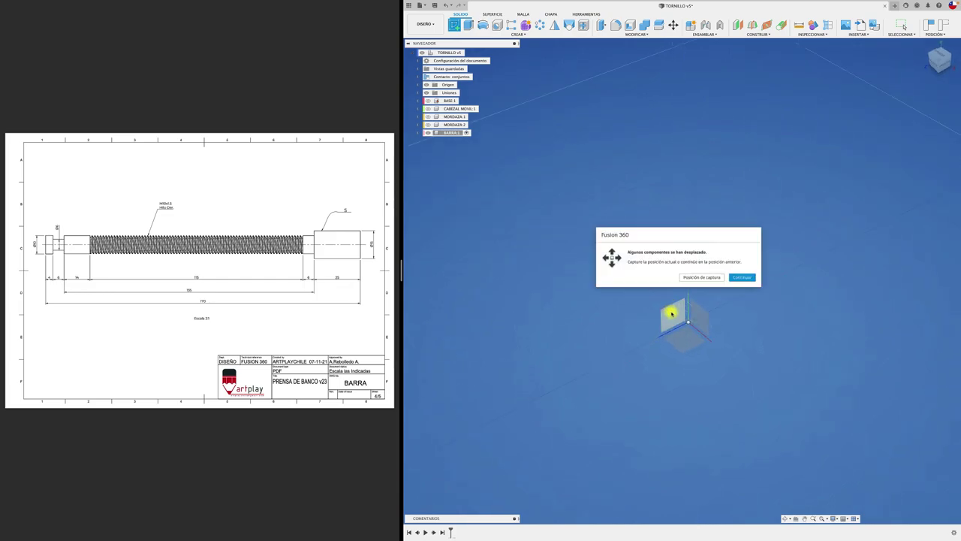
click(698, 278)
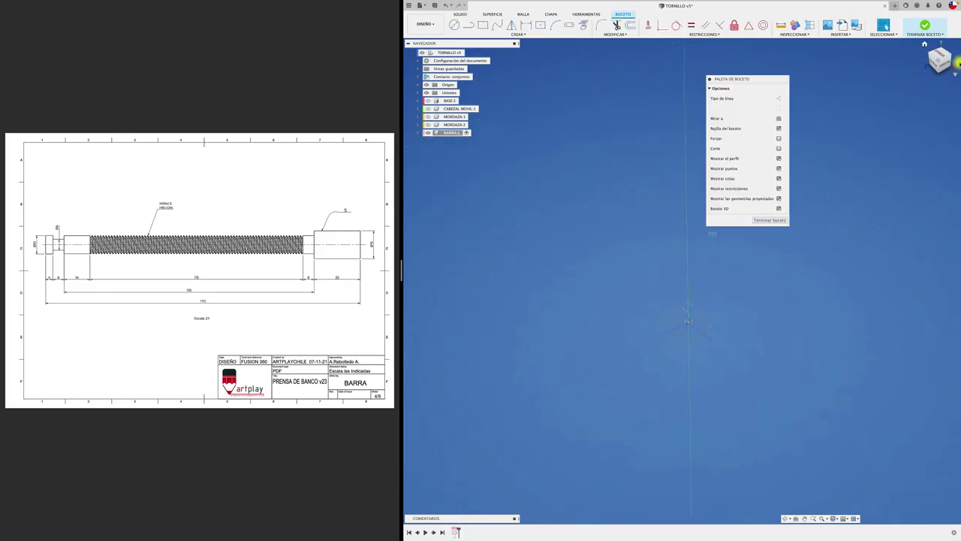
Step: Draw a 15 mm diameter circle centred on the sketch origin
click(944, 66)
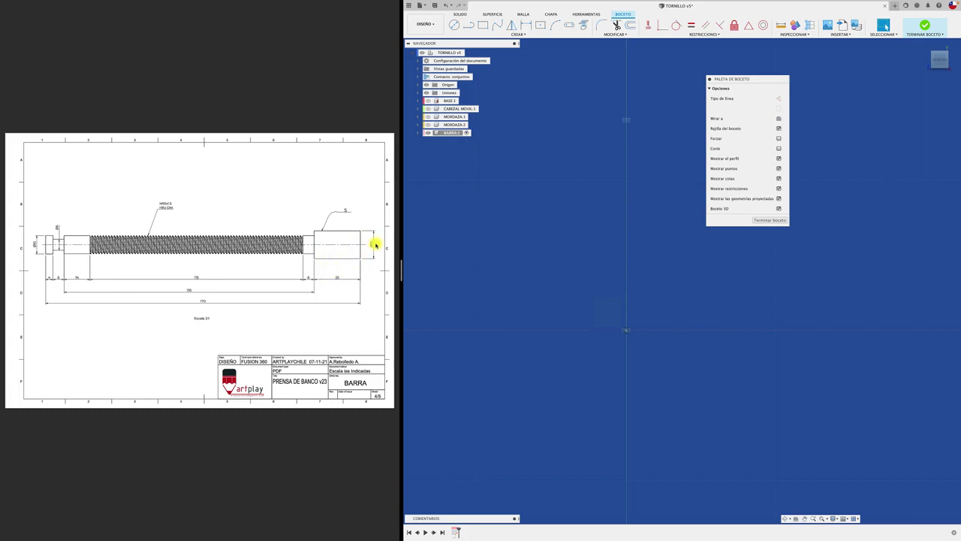
click(455, 25)
click(626, 330)
text(15)
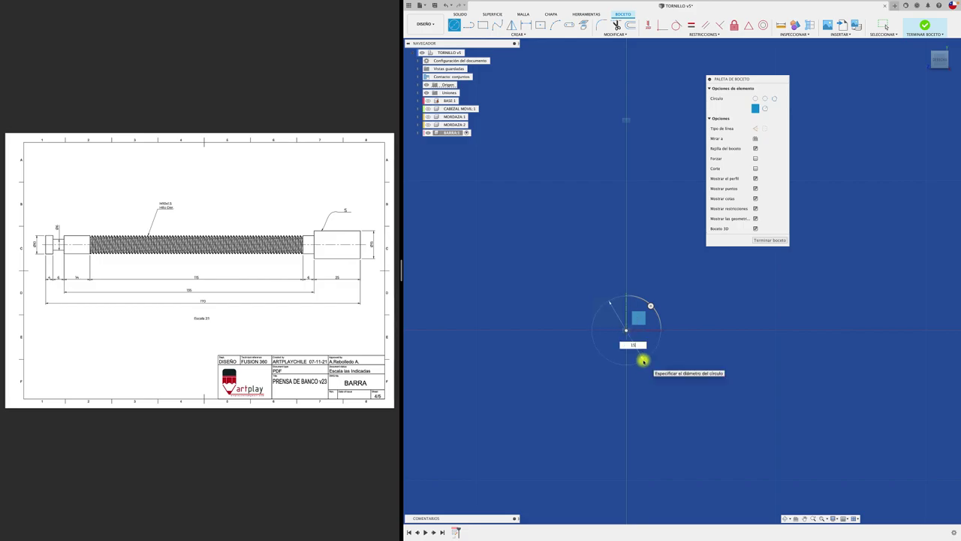
key(Return)
key(Escape)
Step: Extrude the circle 25 mm into a new cylinder body
key(e)
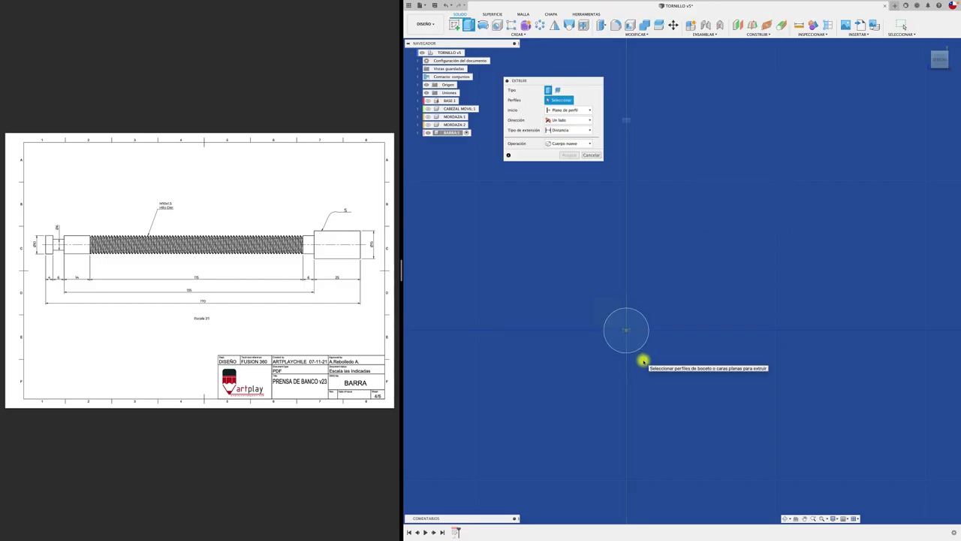
click(625, 348)
drag(644, 352, 689, 380)
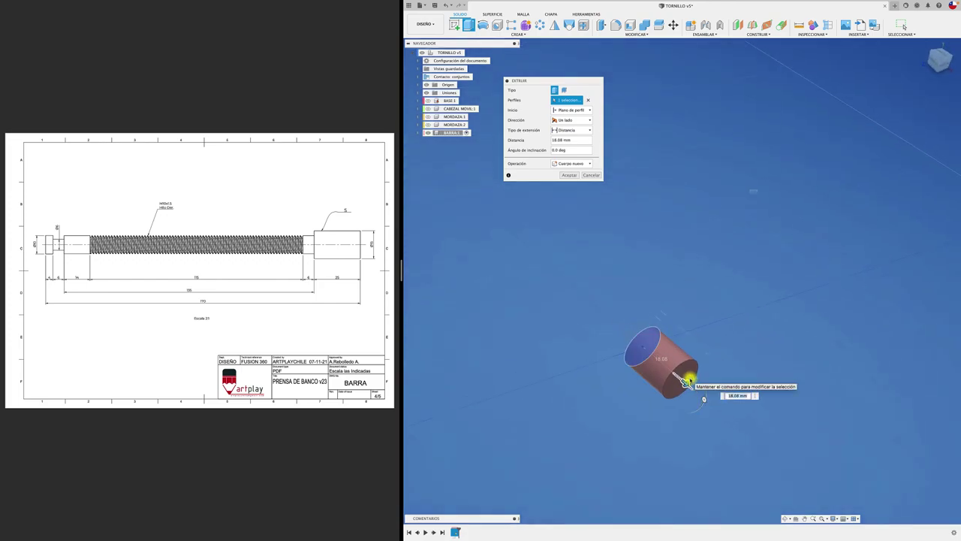
right_click(688, 382)
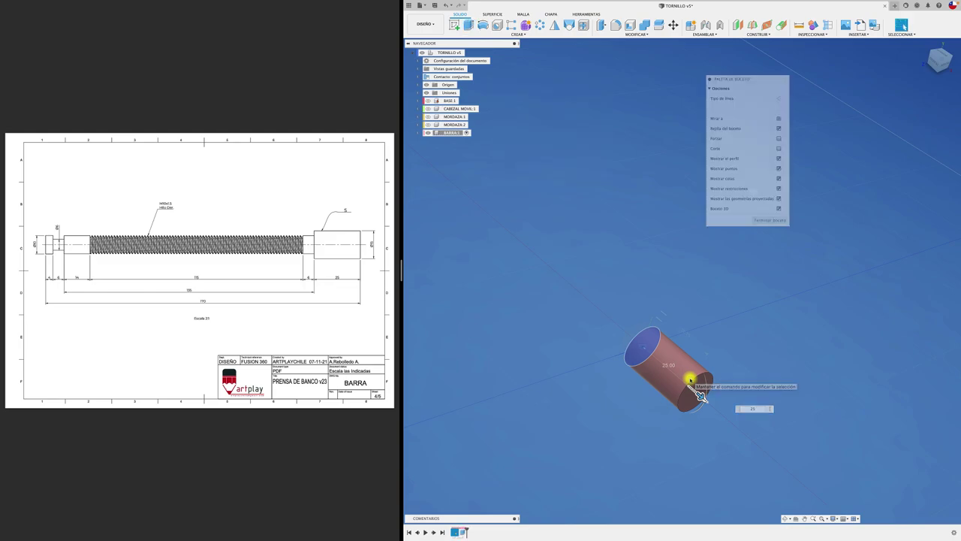
click(688, 382)
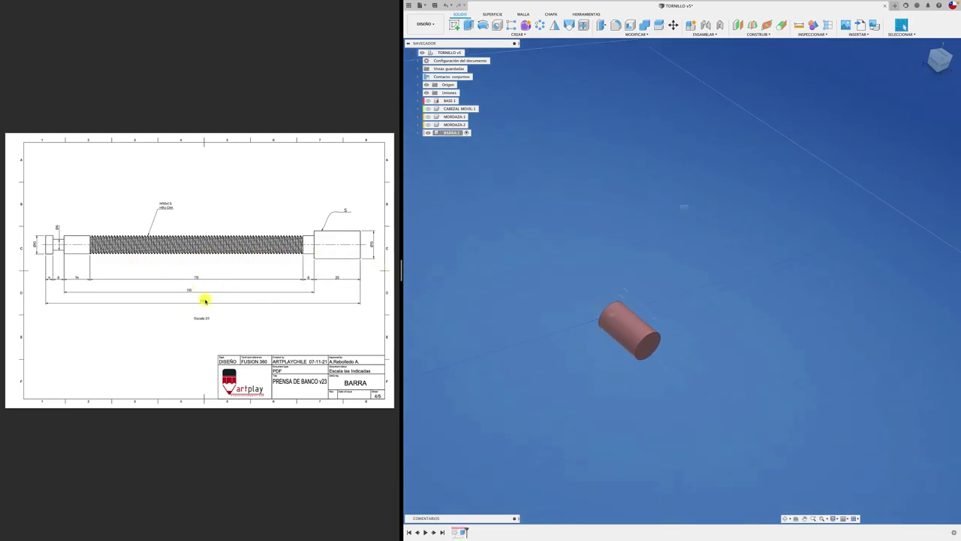
Step: Sketch a smaller centred circle on the cylinder's end face
click(454, 25)
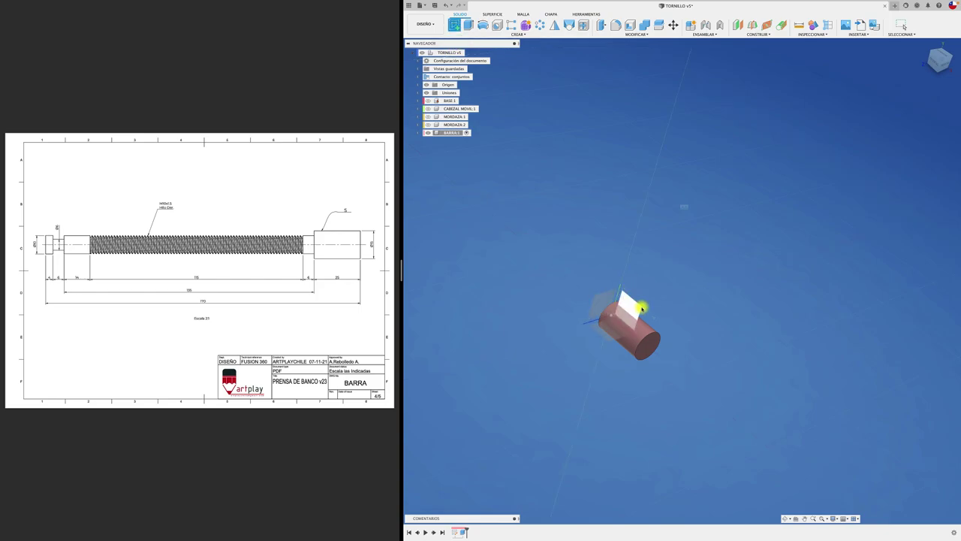
click(651, 347)
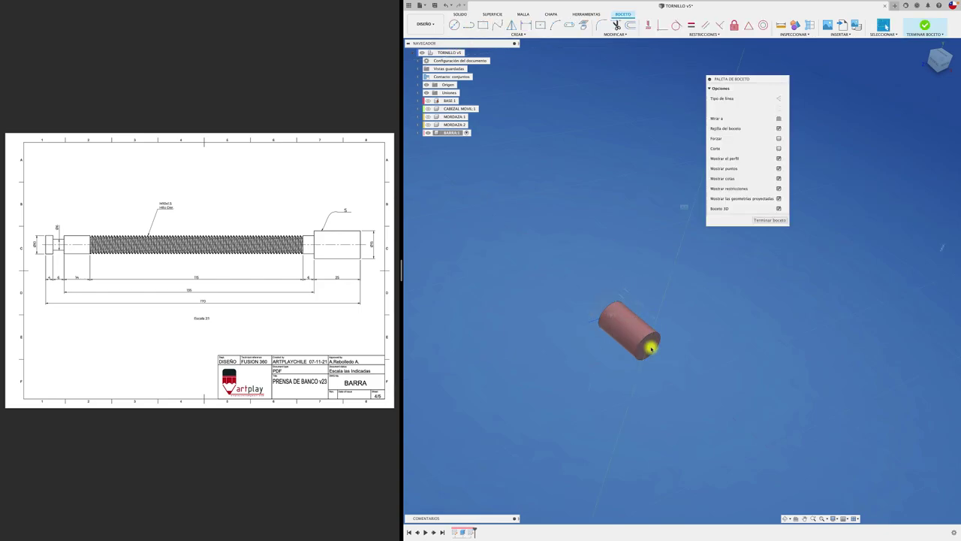
key(c)
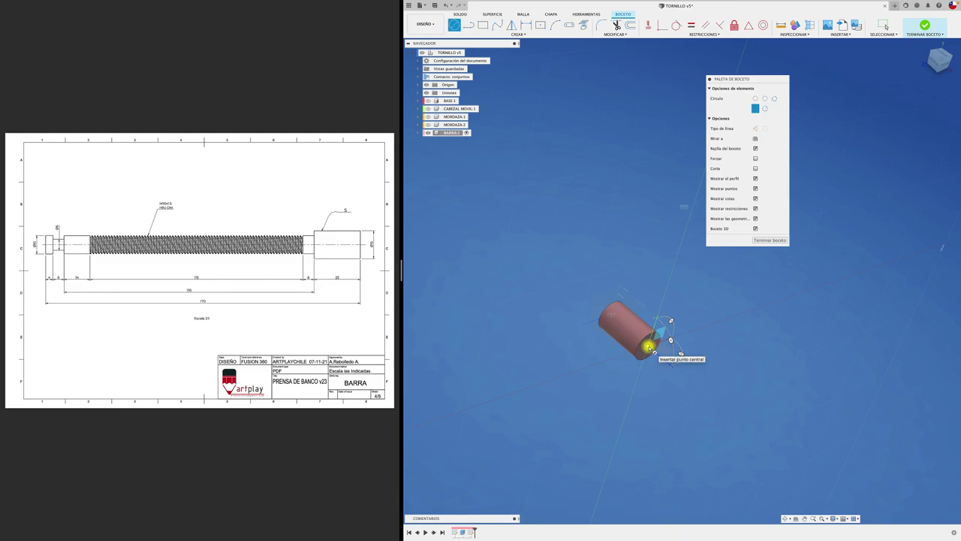
click(649, 347)
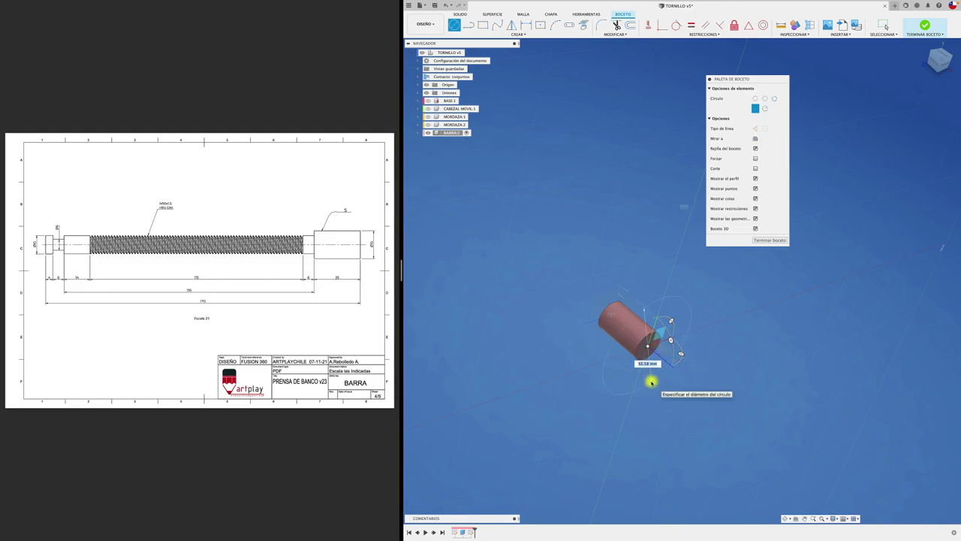
key(Return)
key(Escape)
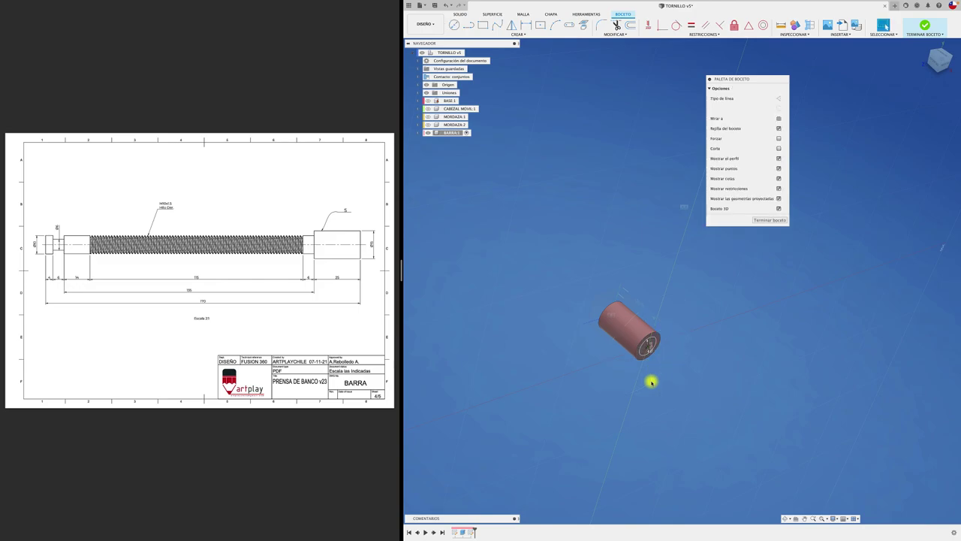
Step: Extrude the smaller circle about 71 mm, joined, to form the long shaft
key(e)
click(650, 348)
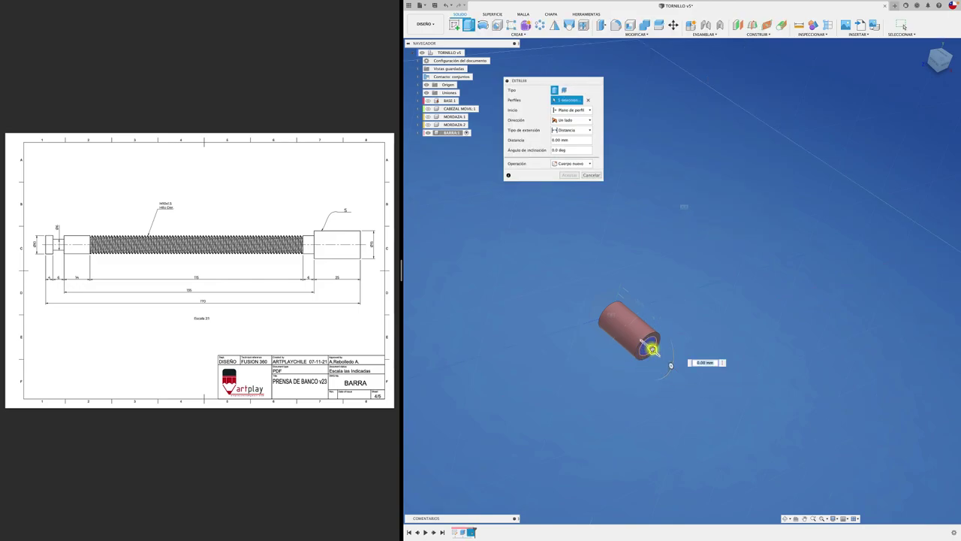
drag(652, 348, 765, 448)
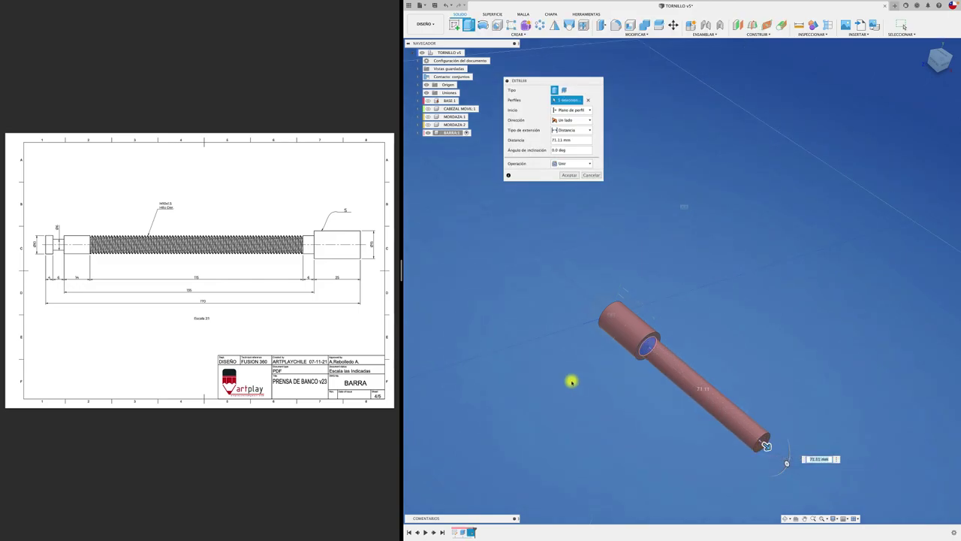
shift+middle_drag(596, 391, 603, 356)
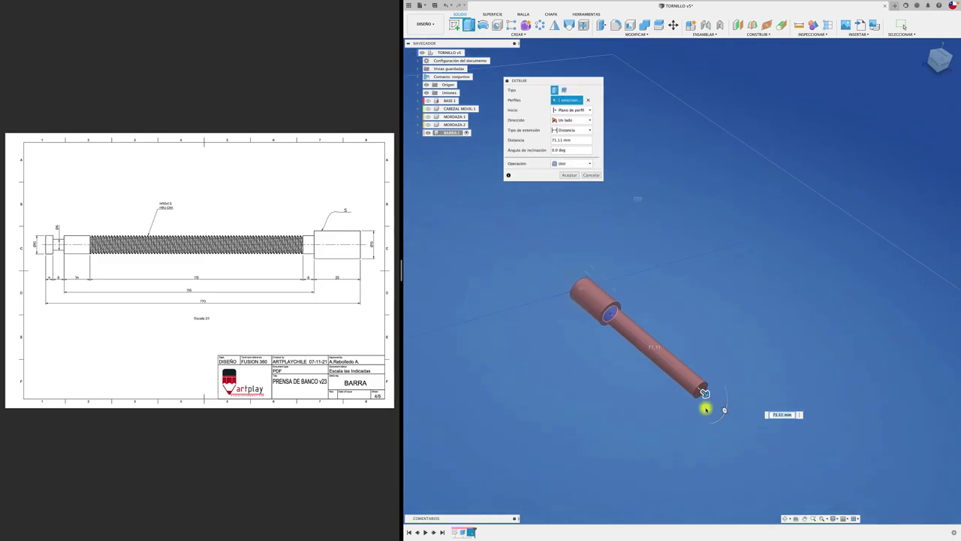
text(135)
key(Return)
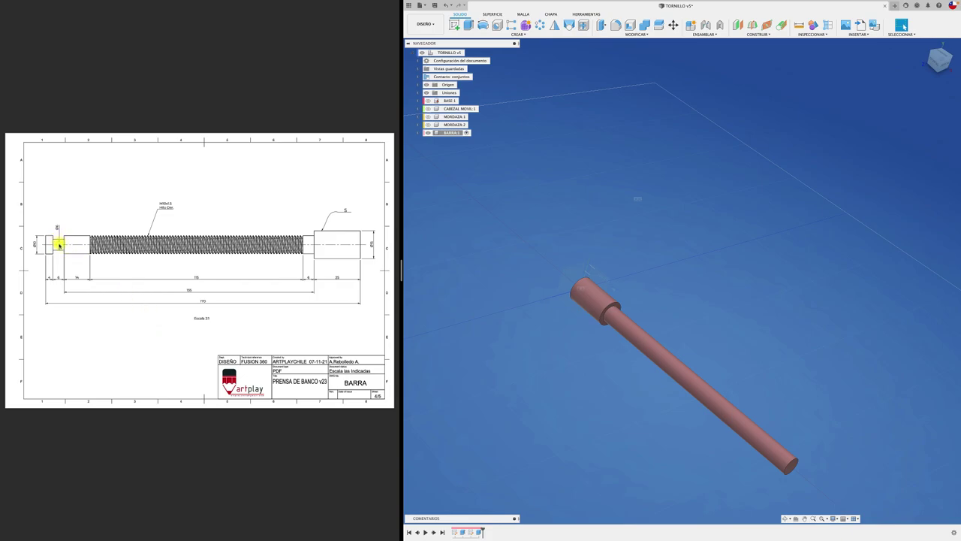
Step: Sketch a small circle centred on the rod's far end face
mouse_move(450, 333)
shift+middle_down()
mouse_move(508, 286)
mouse_move(798, 410)
mouse_move(694, 384)
shift+middle_up()
scroll(694, 384, up, 2)
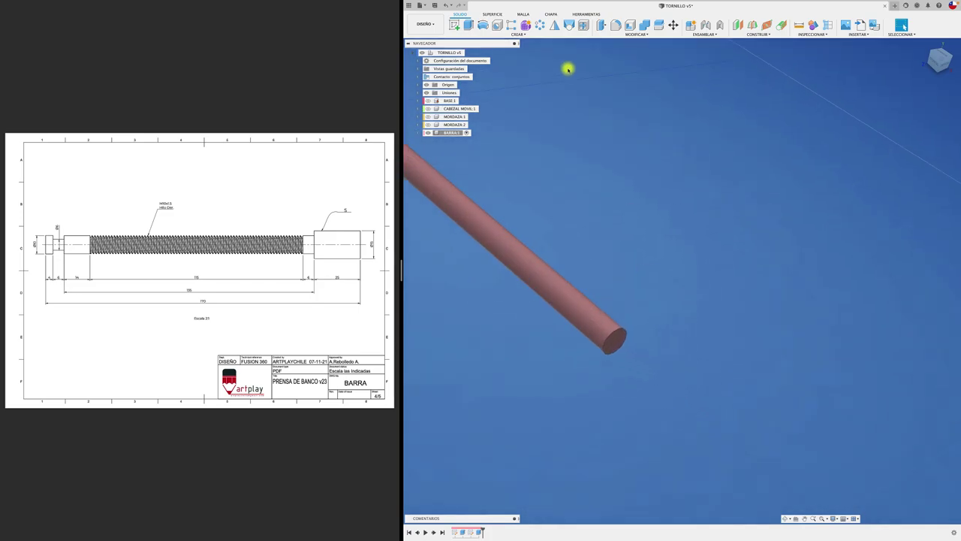
click(457, 26)
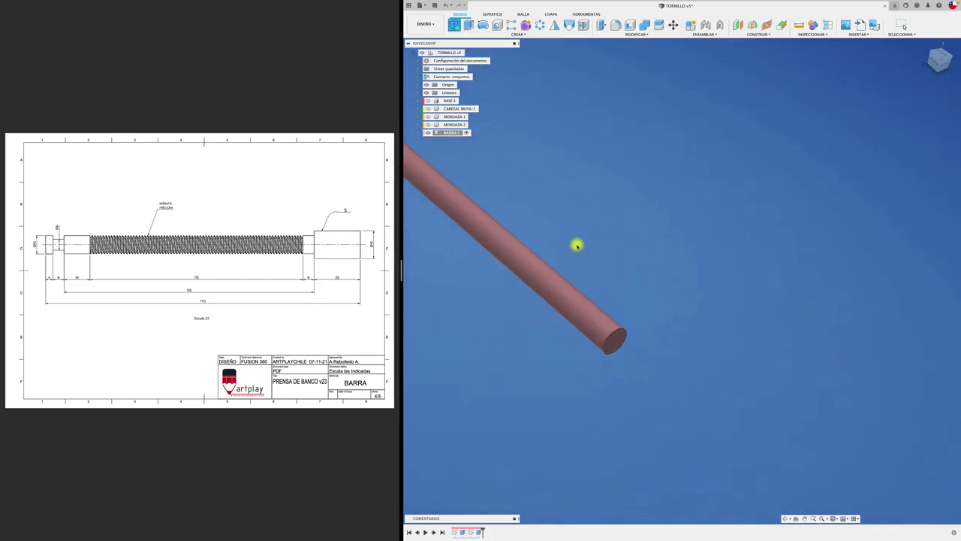
click(617, 339)
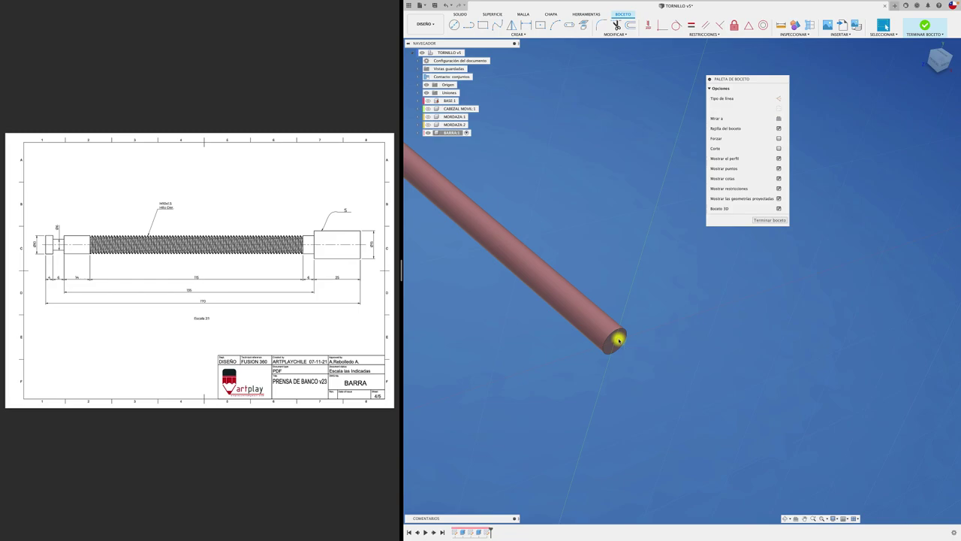
key(c)
click(615, 342)
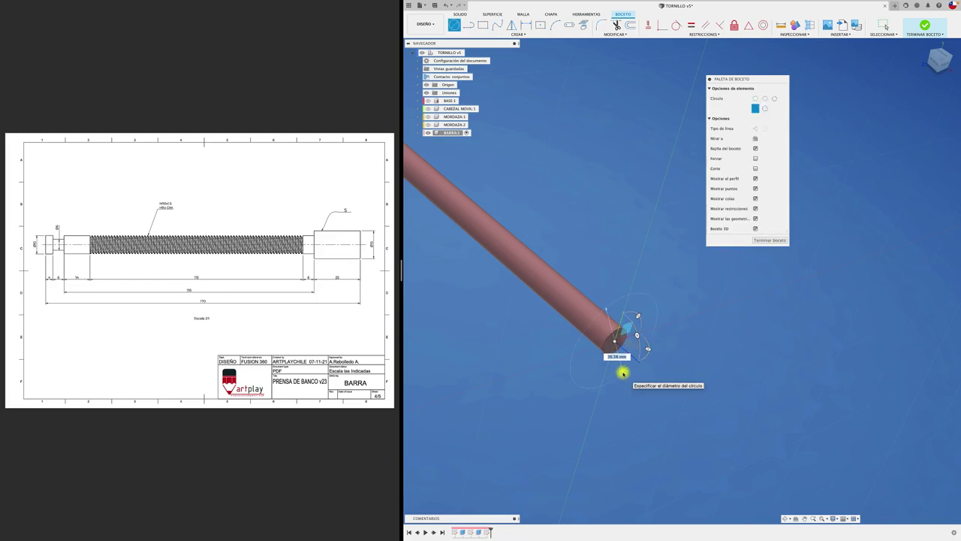
text(8)
key(Return)
Step: Extrude the small circle 5.64 mm with Unir to form a narrow stub
key(e)
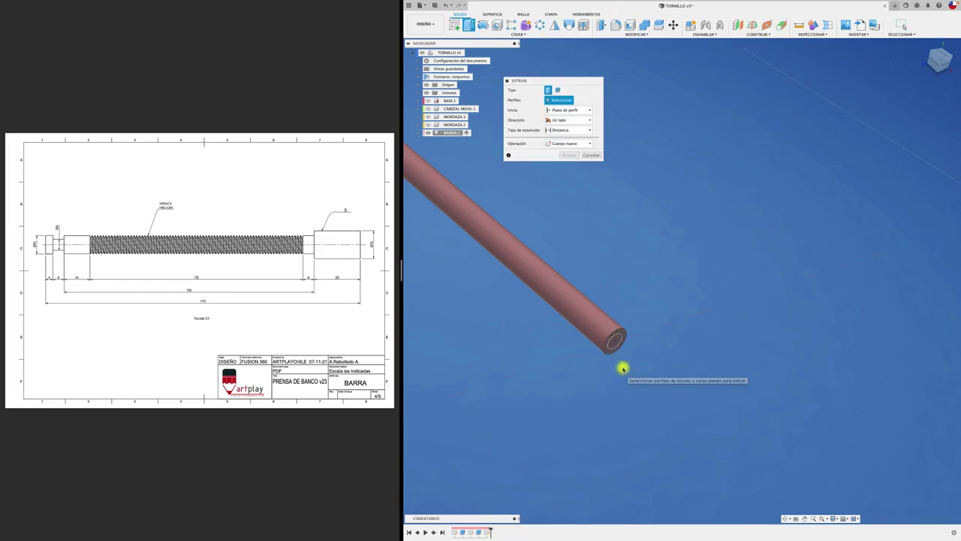
click(613, 344)
drag(618, 344, 629, 353)
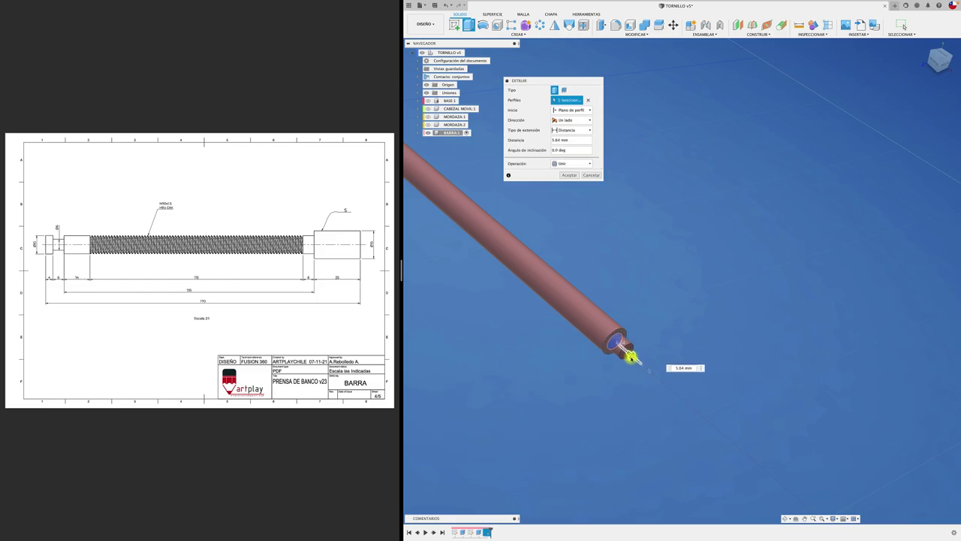
key(Return)
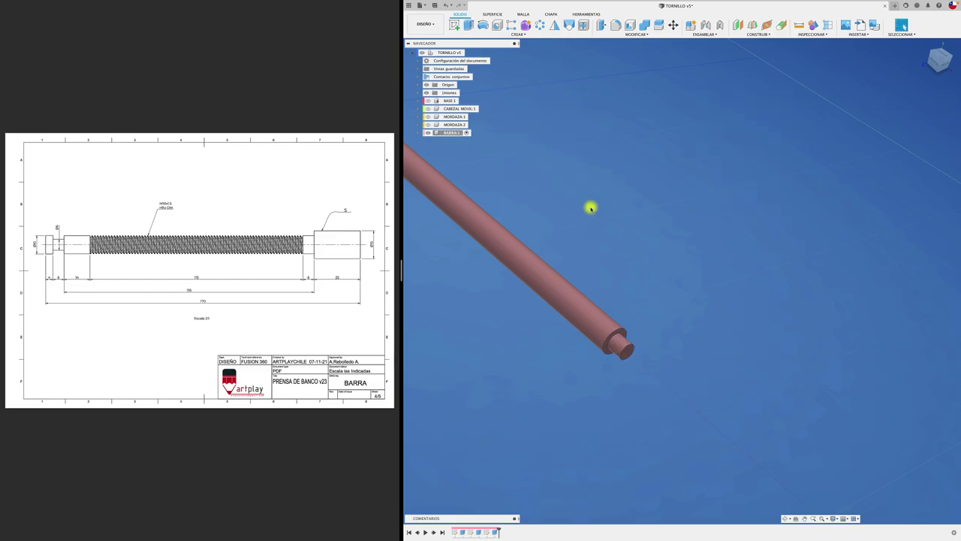
click(456, 26)
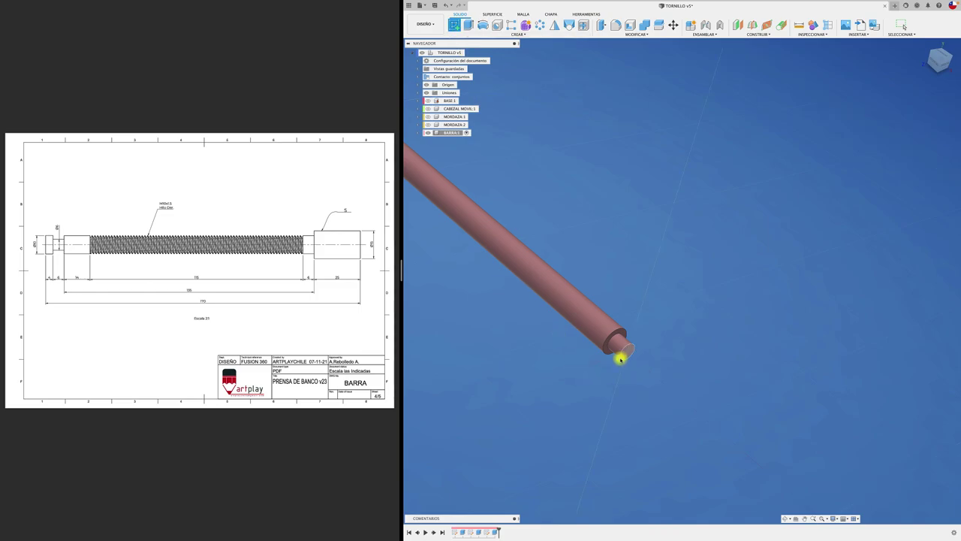
Step: Sketch a 10 mm circle on the stub's end face and select it for extrusion
click(621, 356)
key(c)
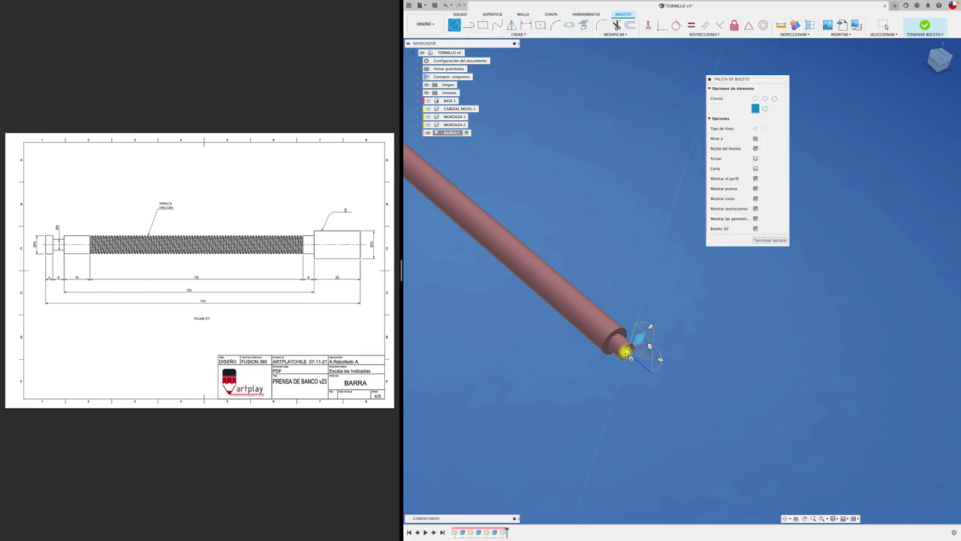
click(627, 352)
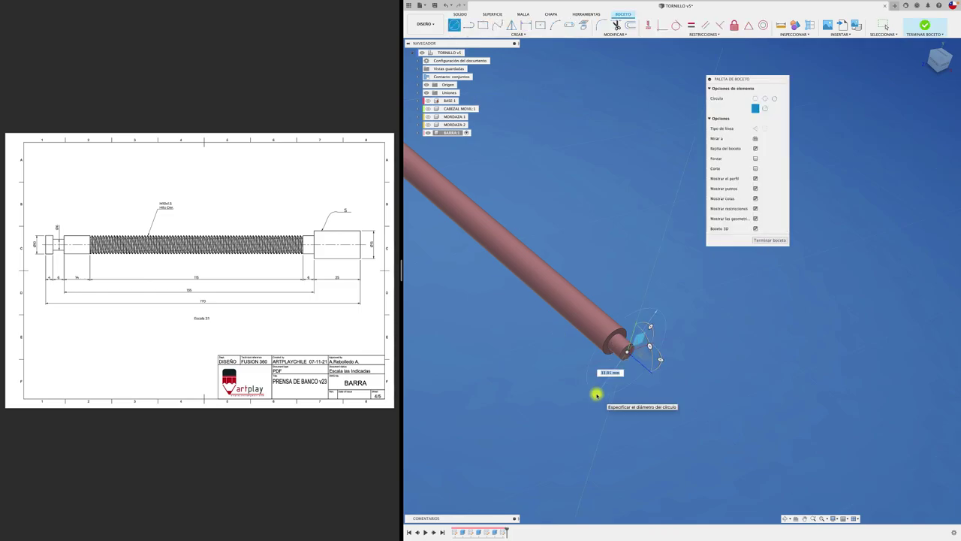
key(Return)
key(Escape)
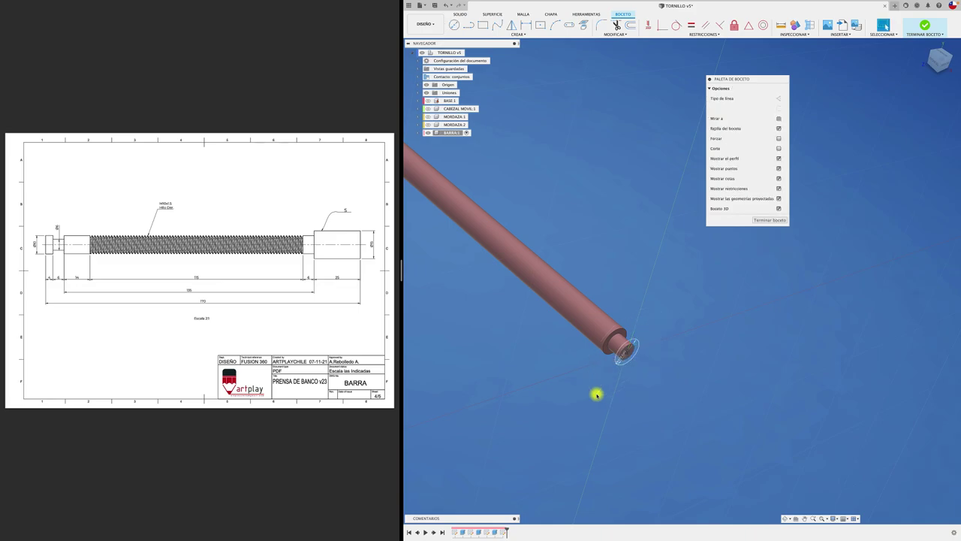
key(e)
click(629, 352)
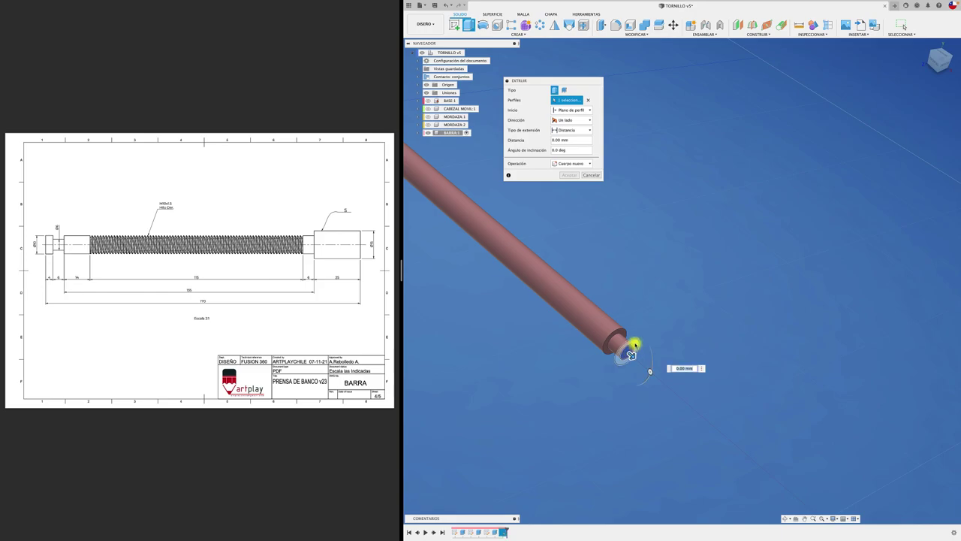
key(Escape)
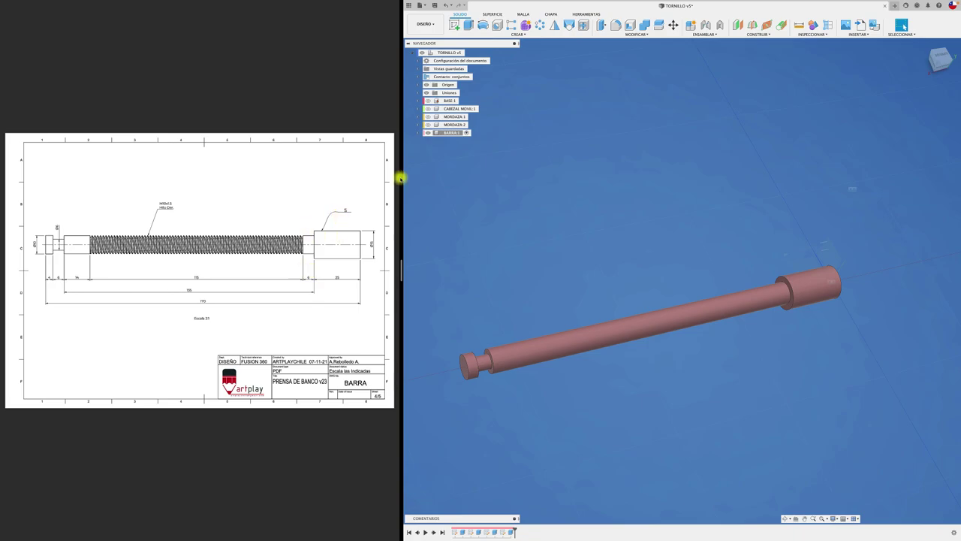
Step: Add a modelled M10x1.5 thread to the bar with 14 mm offset and 115 mm length
click(518, 34)
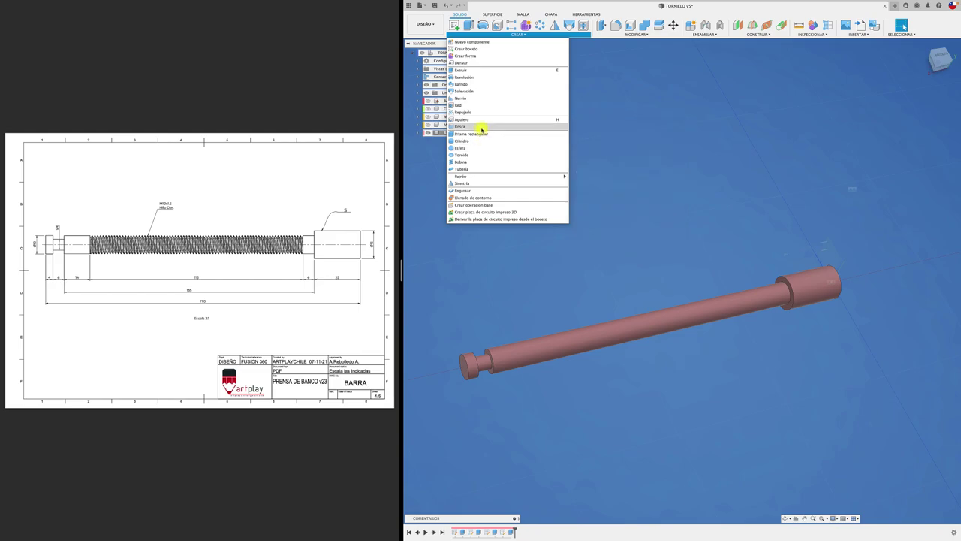
key(Escape)
click(534, 353)
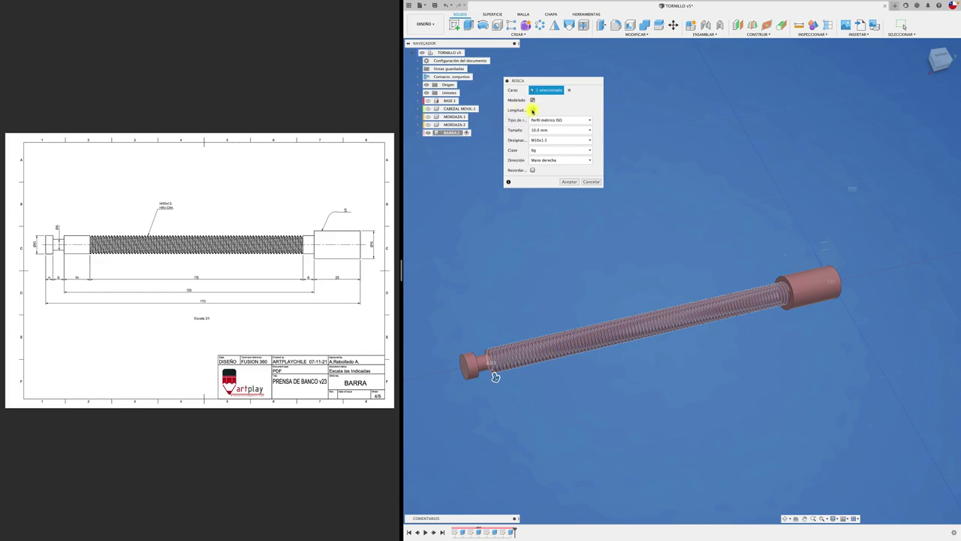
click(532, 110)
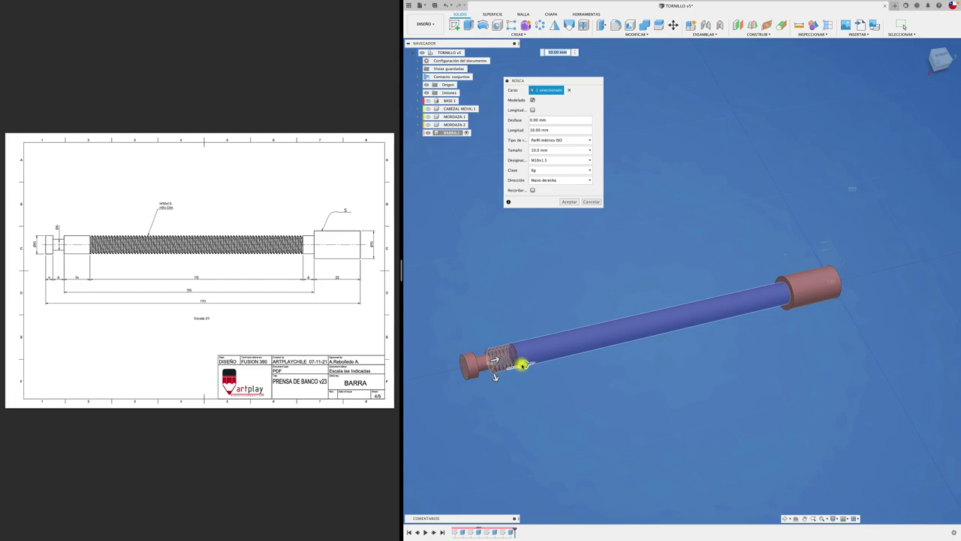
drag(524, 365, 683, 331)
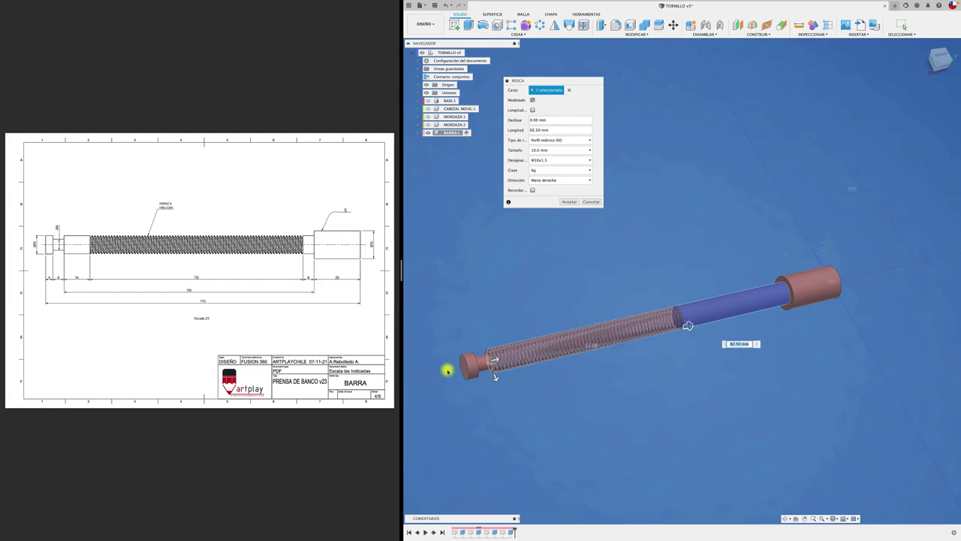
drag(495, 361, 527, 353)
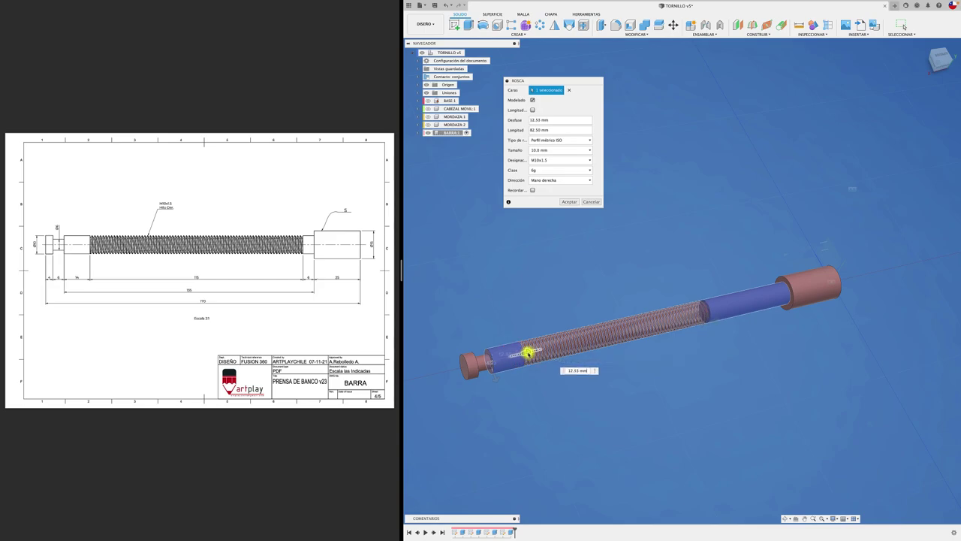
drag(527, 353, 520, 368)
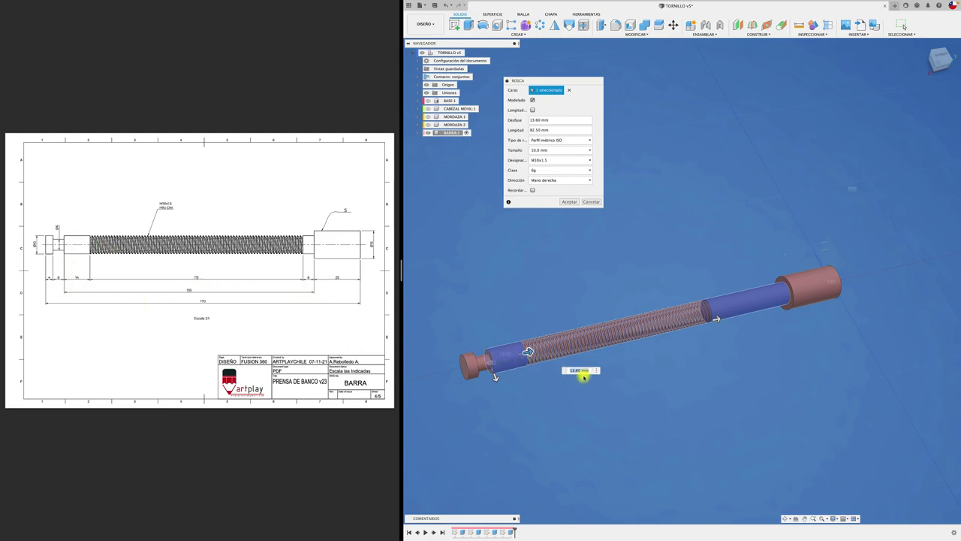
key(BackSpace)
key(Return)
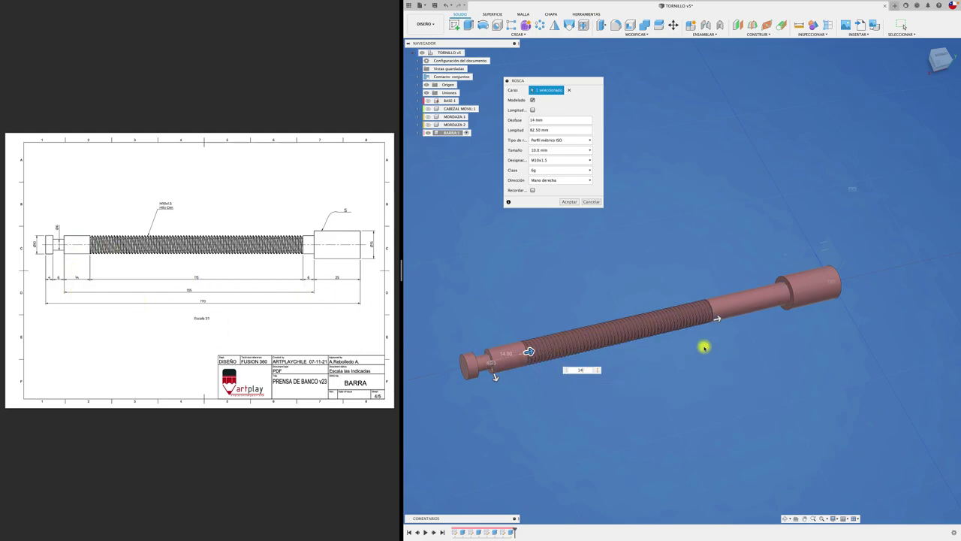
drag(718, 321, 750, 310)
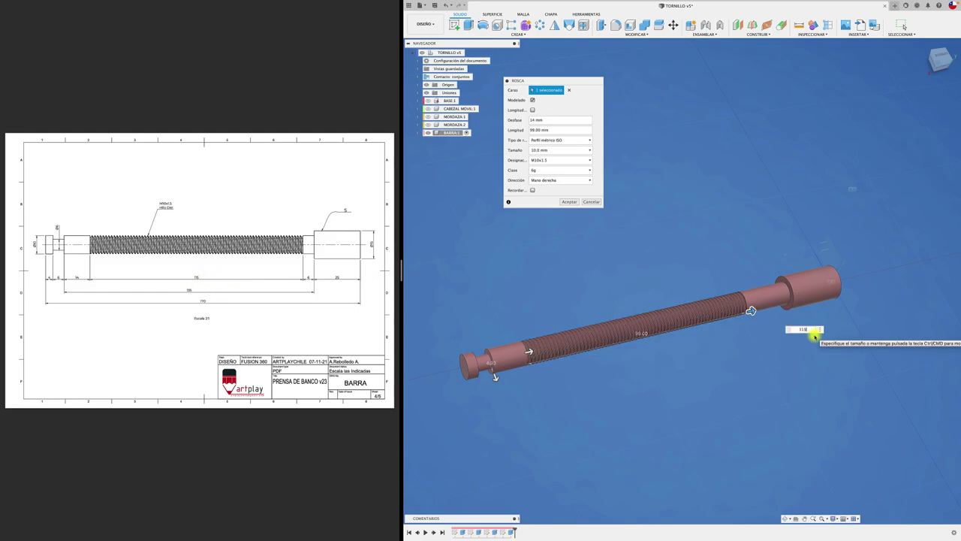
key(Return)
click(569, 202)
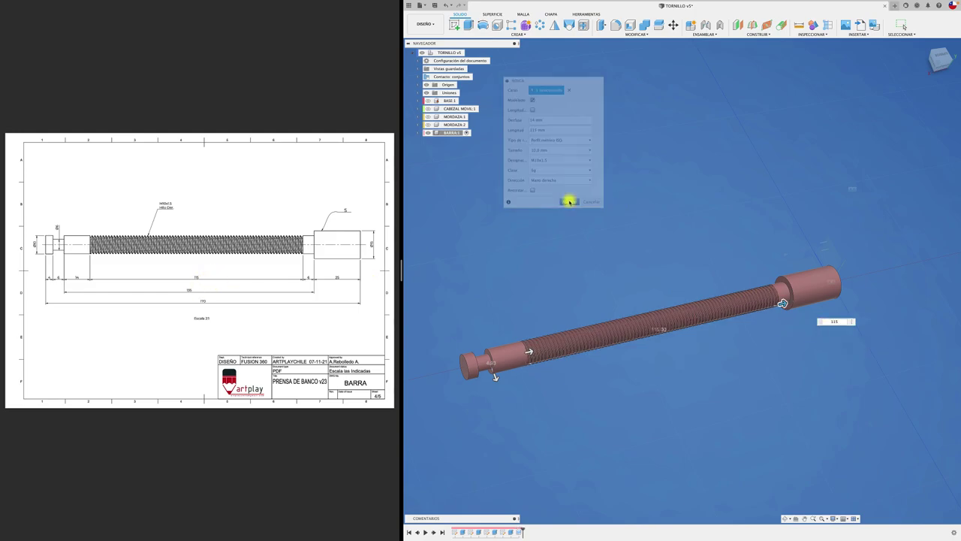
Step: Save a new version and show the CABEZAL MOVIL and BASE components again
click(435, 6)
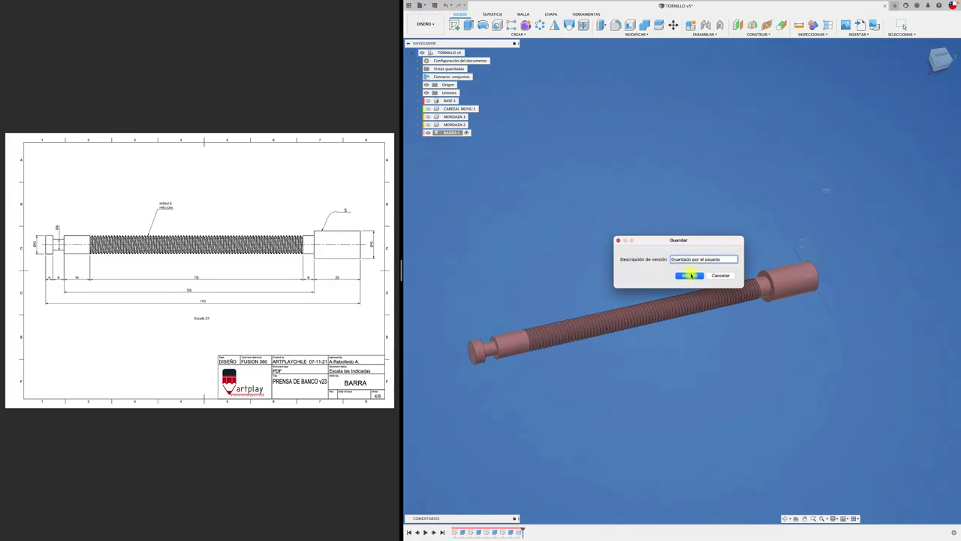
click(691, 276)
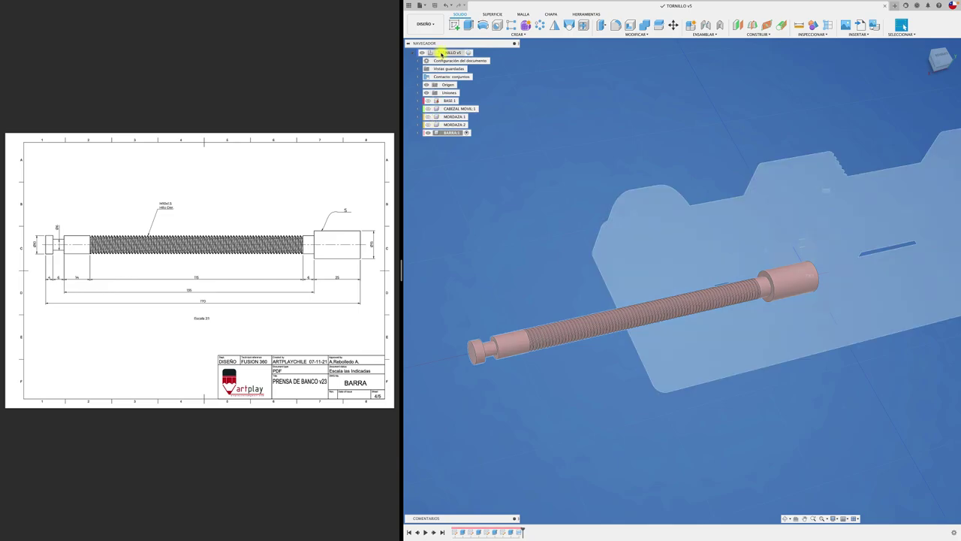
click(428, 118)
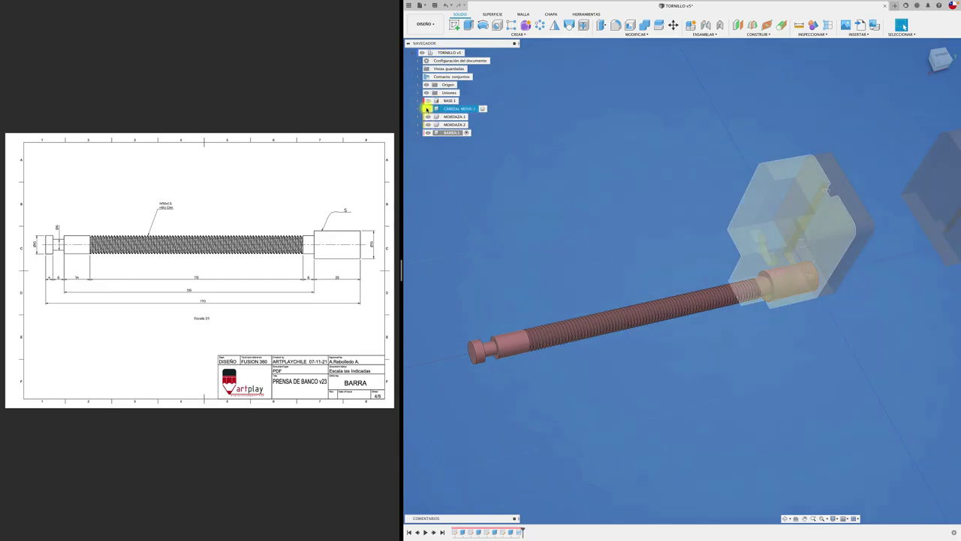
click(428, 101)
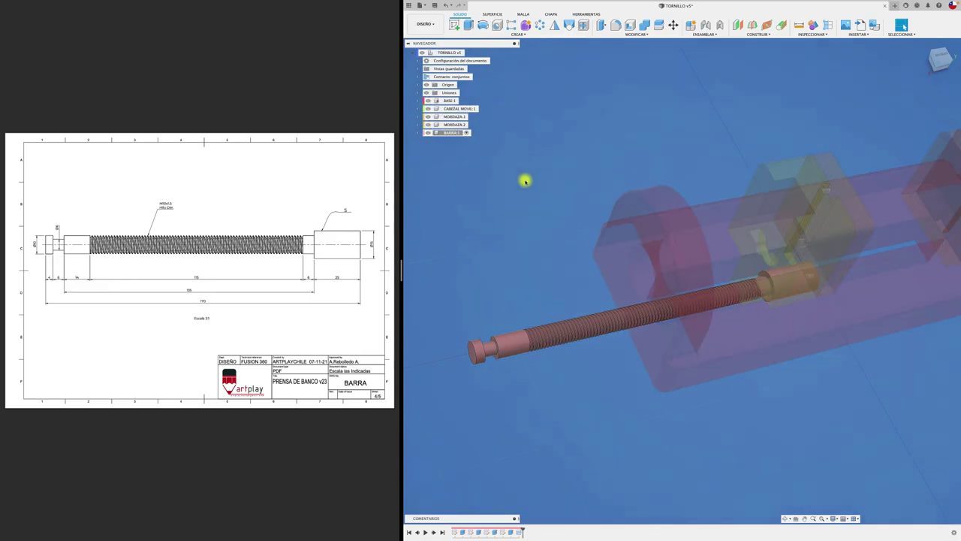
Step: Activate TORNILLO v5 and drag the BARRA screw out beside the vise
click(468, 52)
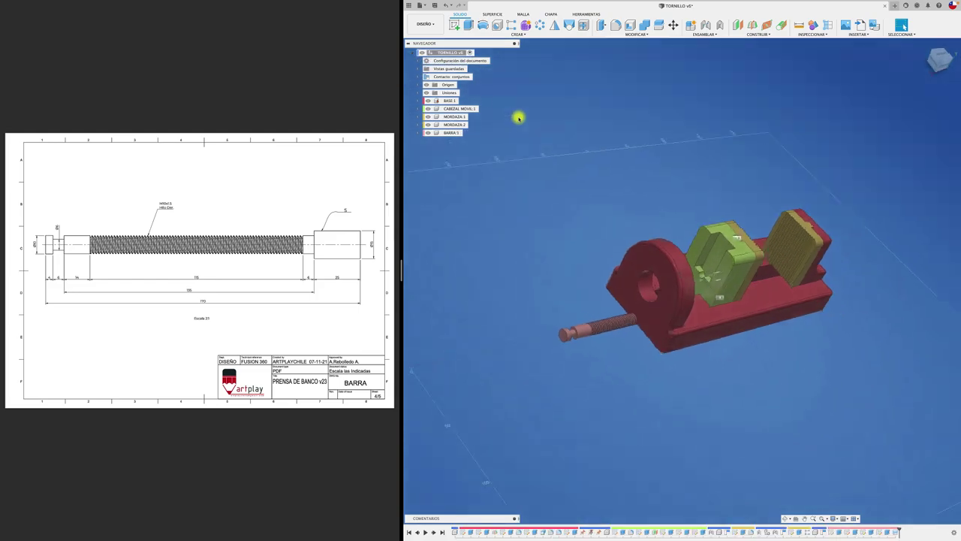
shift+middle_drag(518, 118, 749, 397)
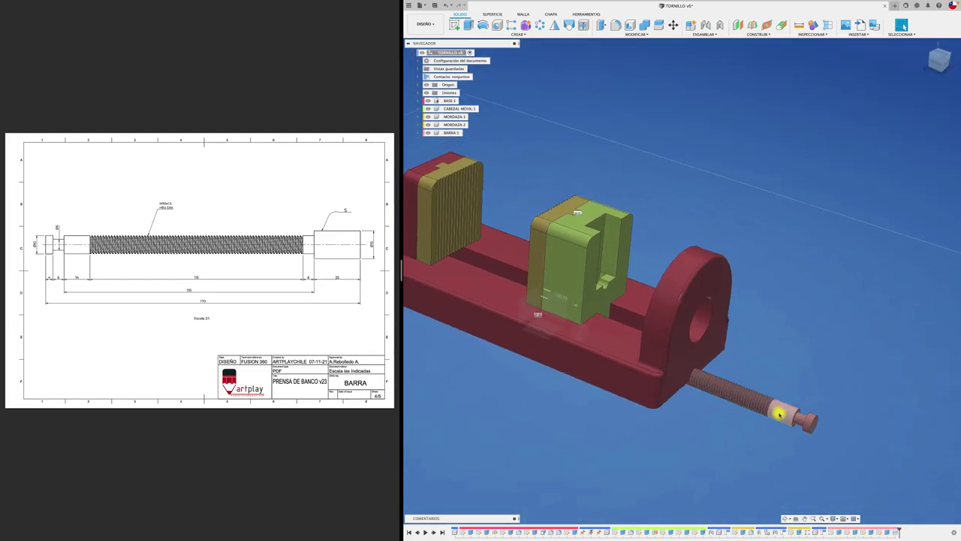
drag(748, 397, 846, 246)
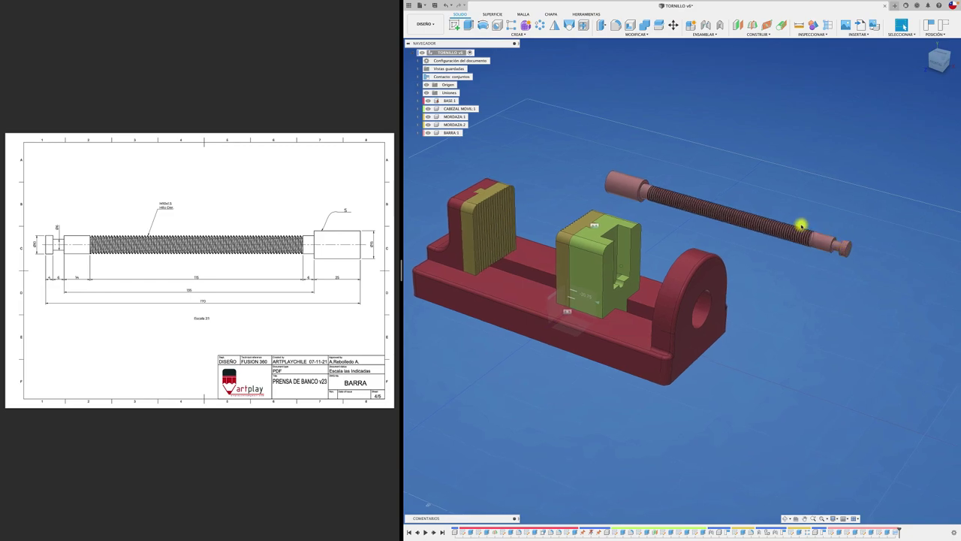
click(444, 132)
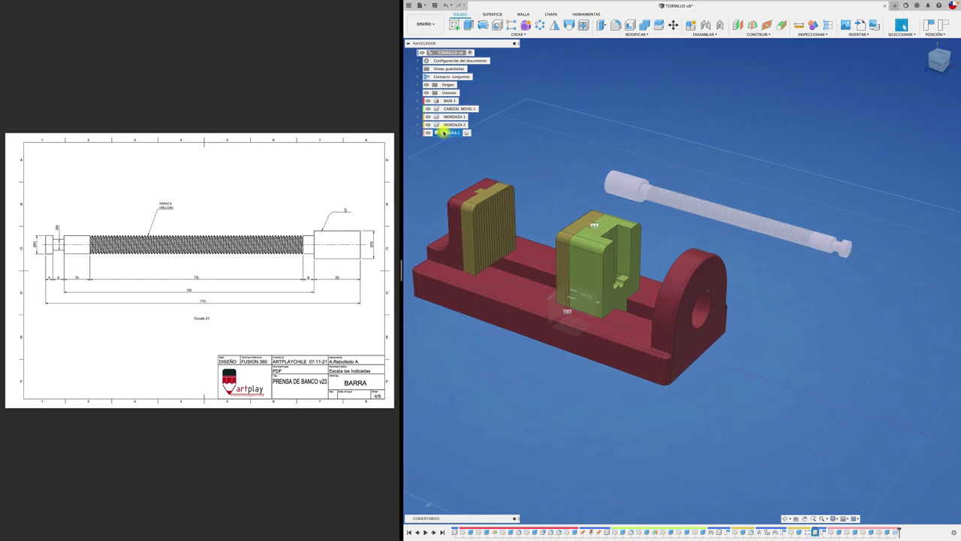
Step: Rotate the BARRA screw 180° about its Y axis with Move
key(m)
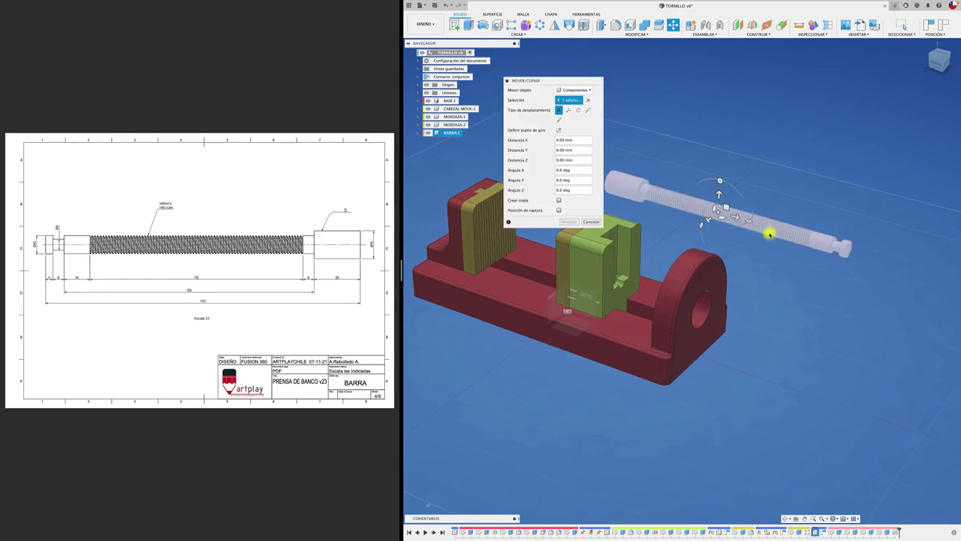
drag(768, 229, 689, 208)
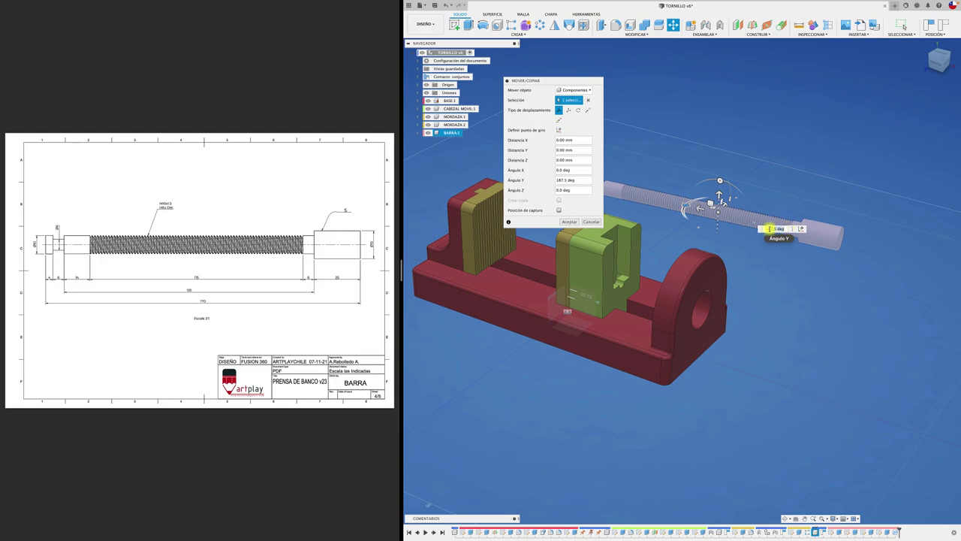
text(0)
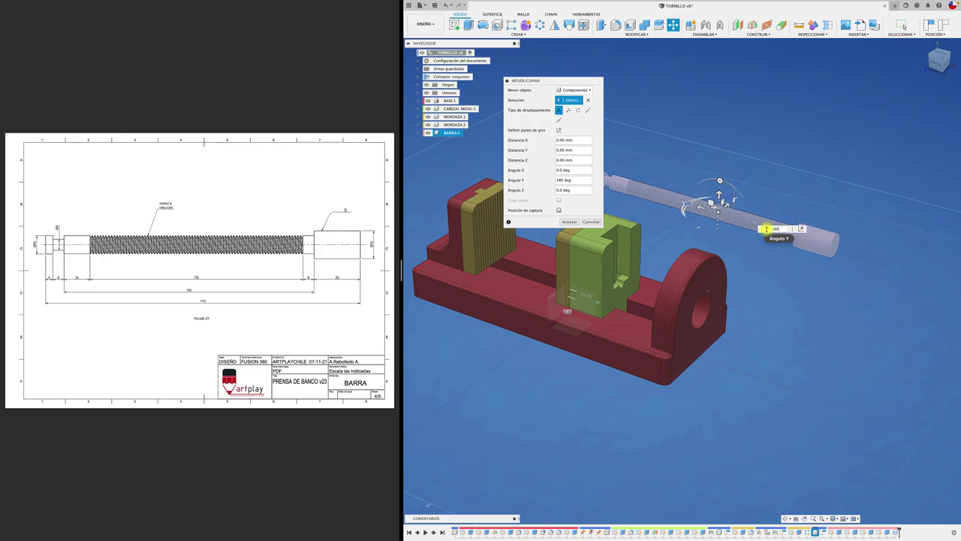
key(Return)
Step: Zoom and orbit so the screw runs horizontally beside the moving jaw
scroll(789, 171, up, 2)
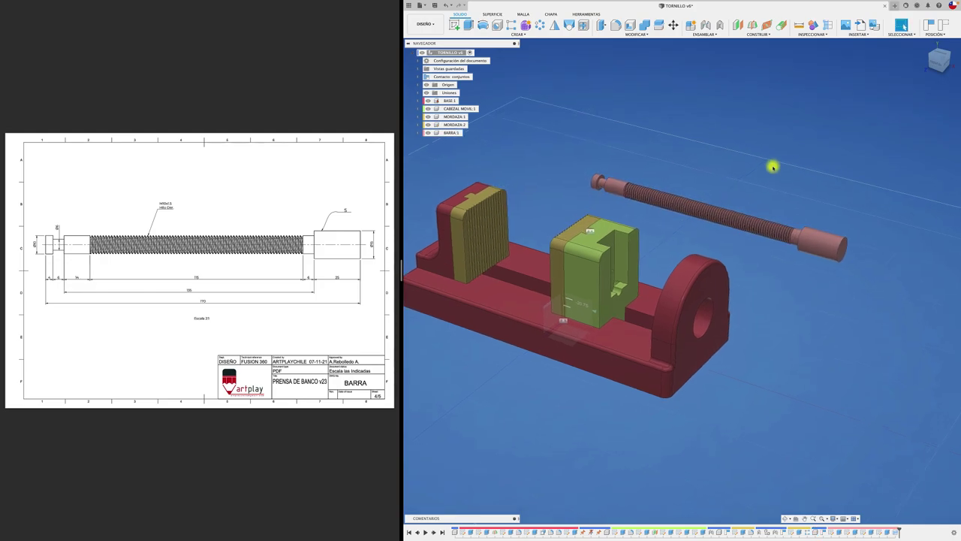
scroll(773, 165, up, 3)
scroll(773, 166, up, 3)
scroll(728, 150, up, 2)
mouse_move(691, 138)
shift+middle_down()
mouse_move(633, 138)
mouse_move(515, 220)
mouse_move(450, 223)
mouse_move(511, 279)
mouse_move(573, 467)
shift+middle_up()
scroll(478, 244, up, 1)
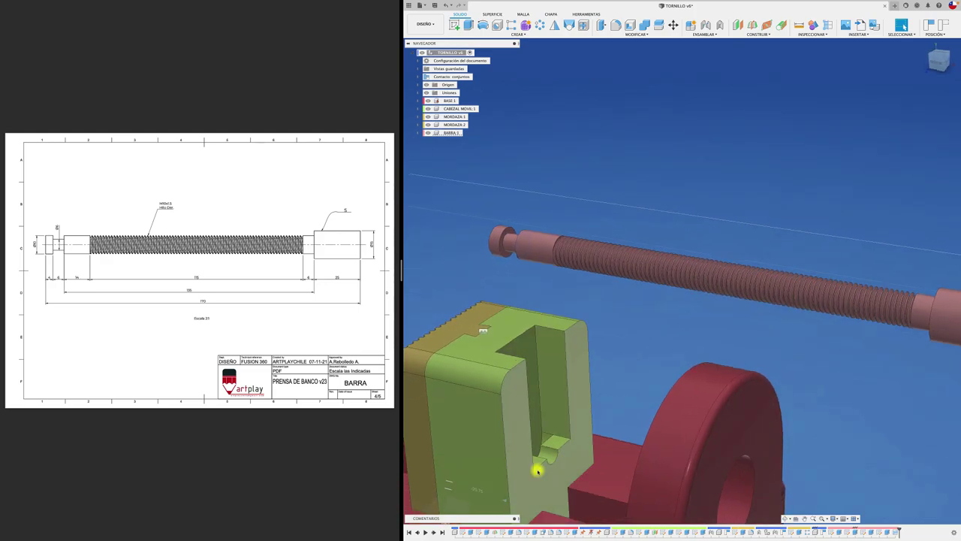
shift+middle_drag(622, 298, 669, 197)
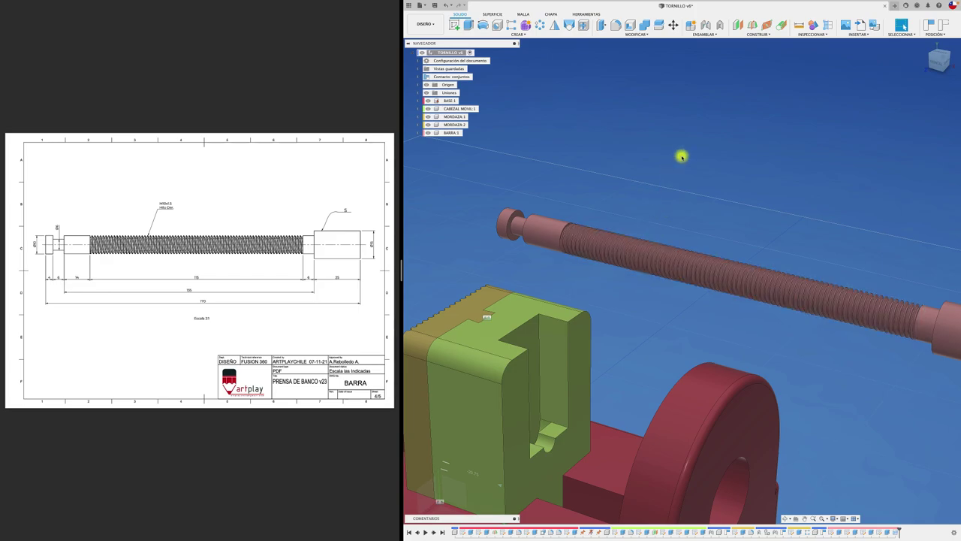
Step: Join the screw end to the CABEZAL MOVIL notch with a revolute joint
key(j)
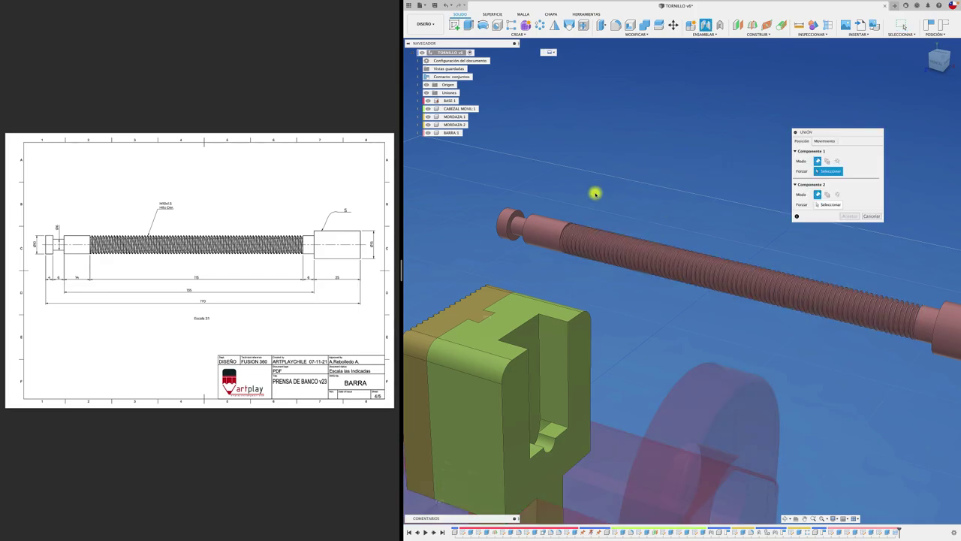
shift+middle_drag(596, 193, 558, 225)
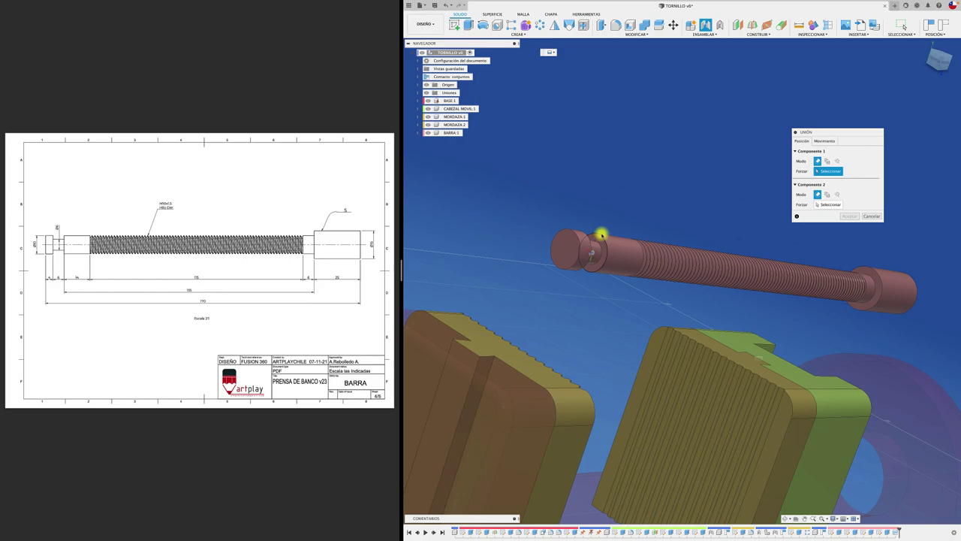
scroll(560, 237, up, 5)
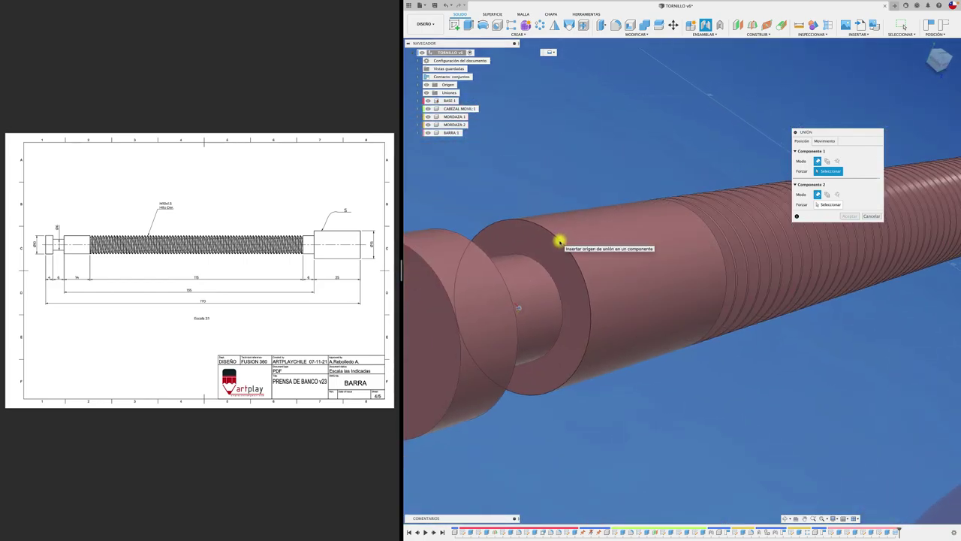
click(560, 241)
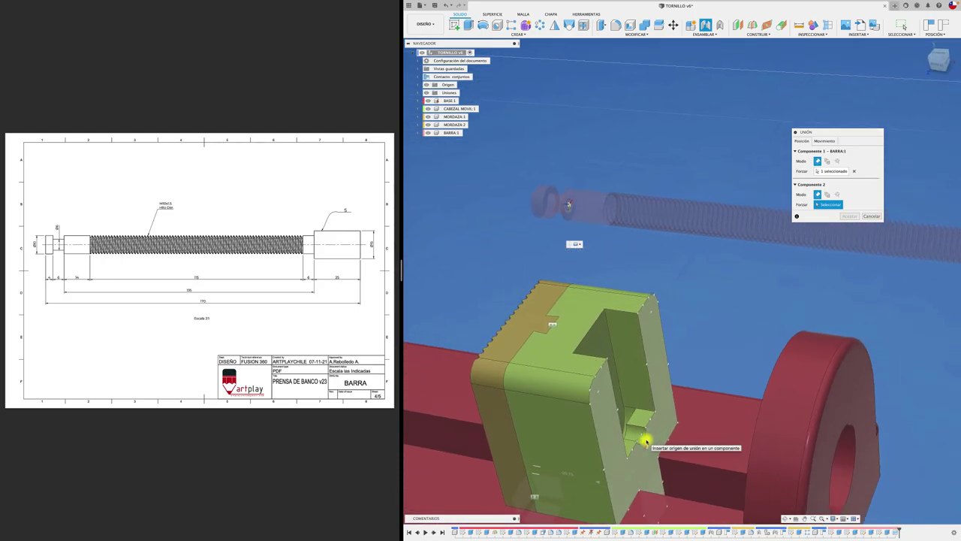
scroll(642, 443, up, 4)
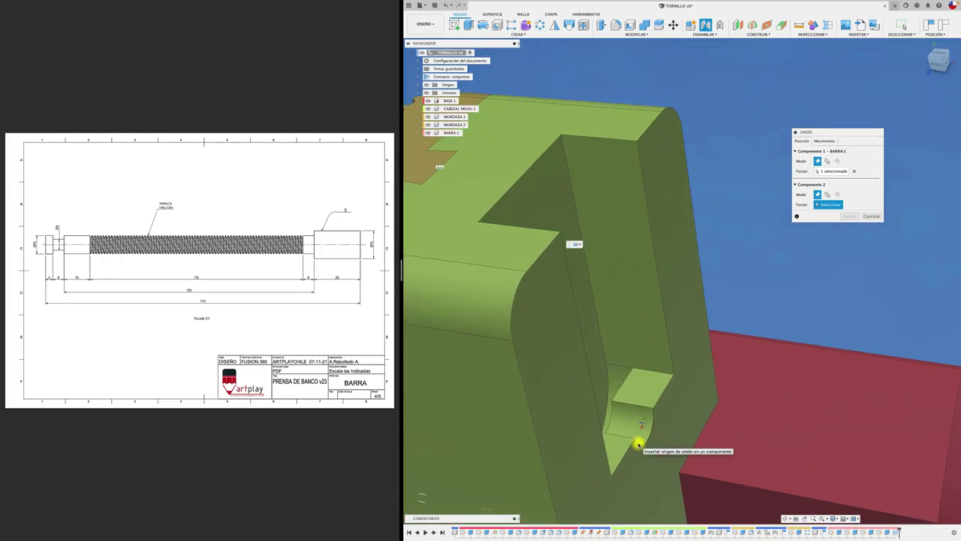
scroll(639, 444, up, 2)
click(627, 399)
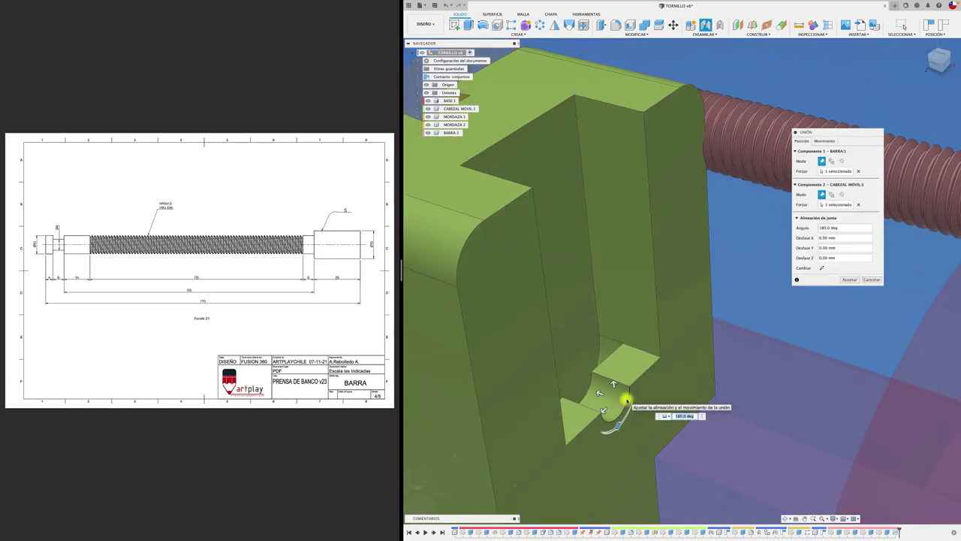
click(824, 141)
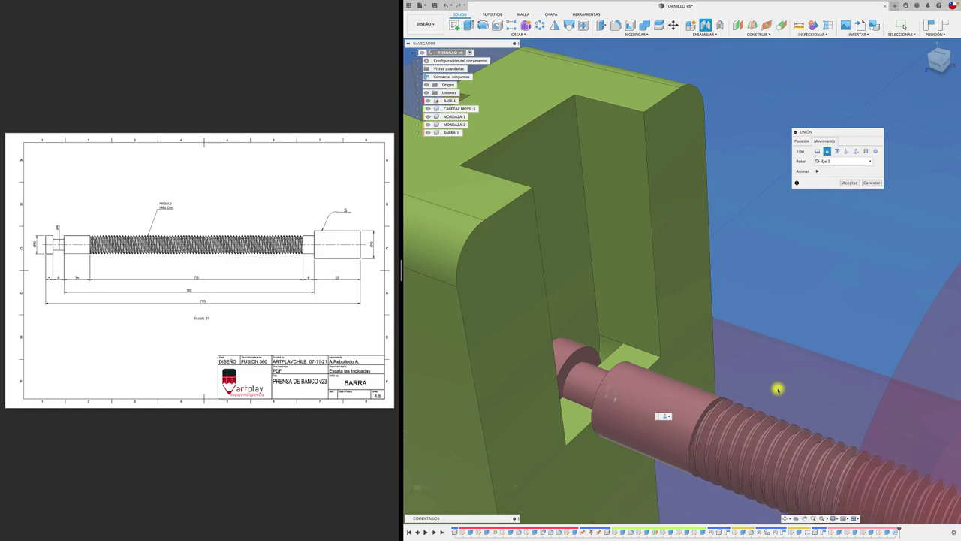
click(847, 184)
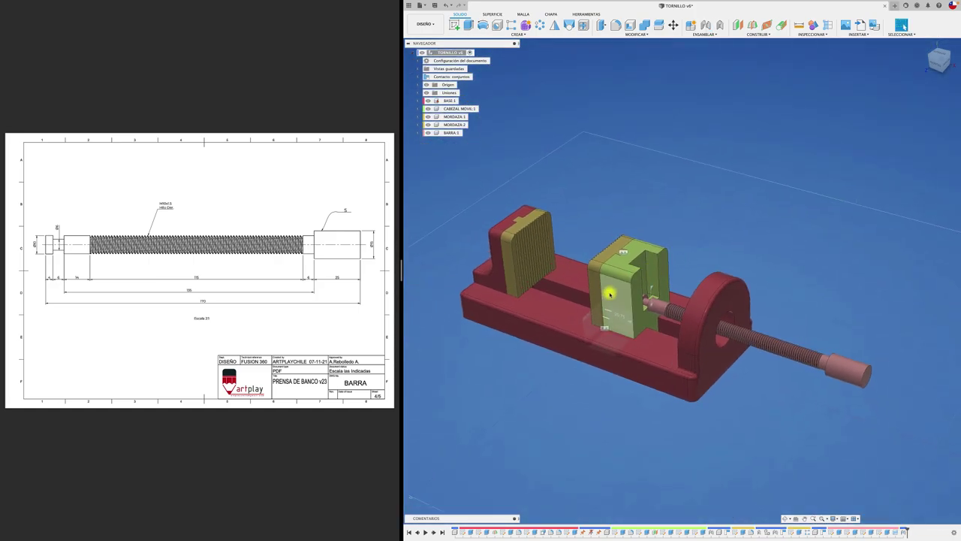
Step: Slide the moving jaw and screw back and forth along the vise base to test the joint
drag(610, 293, 584, 279)
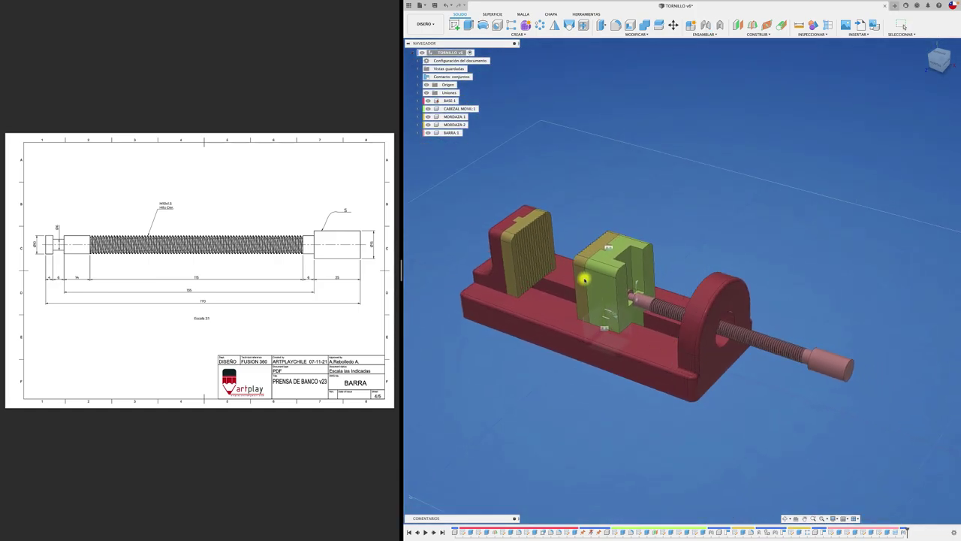
drag(584, 278, 741, 375)
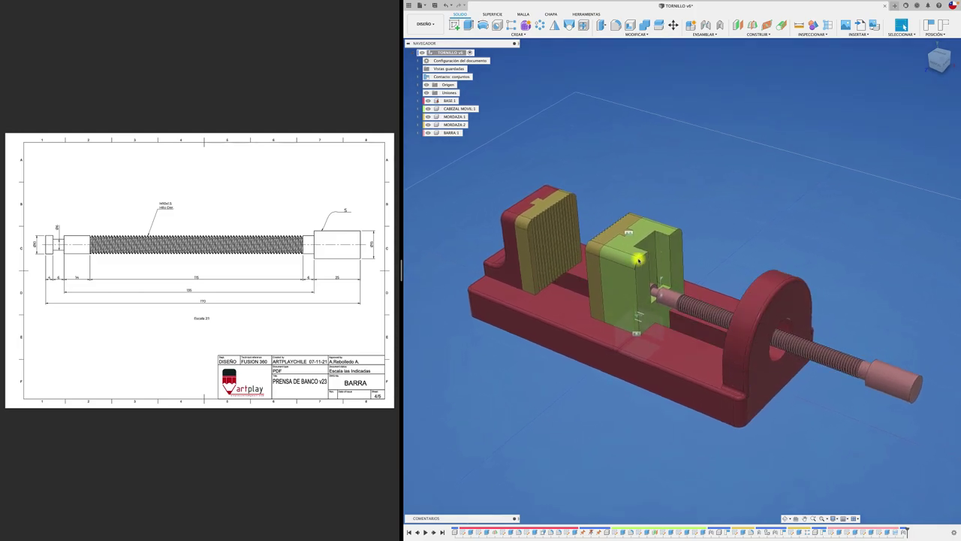
mouse_move(616, 281)
mouse_down()
mouse_move(608, 280)
mouse_move(677, 302)
mouse_move(664, 300)
mouse_up()
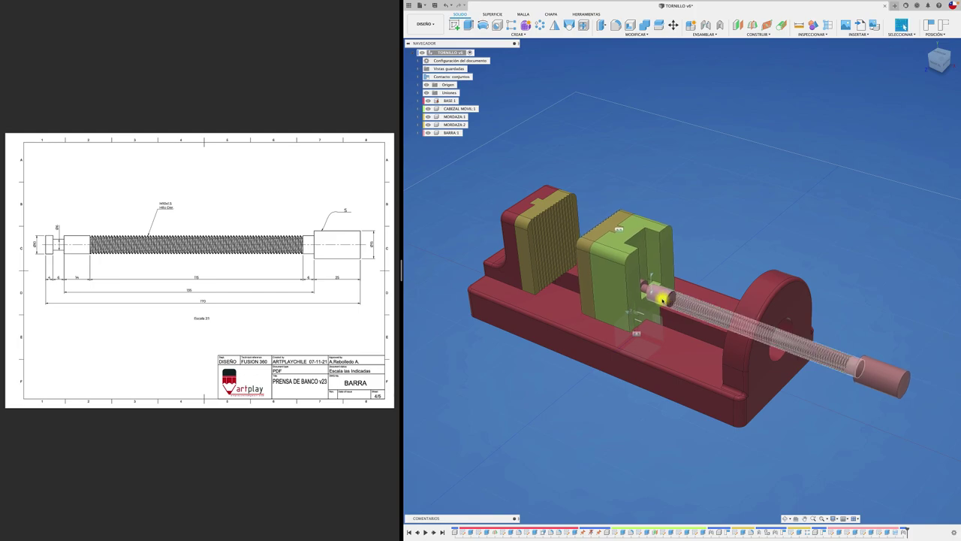
drag(665, 300, 631, 316)
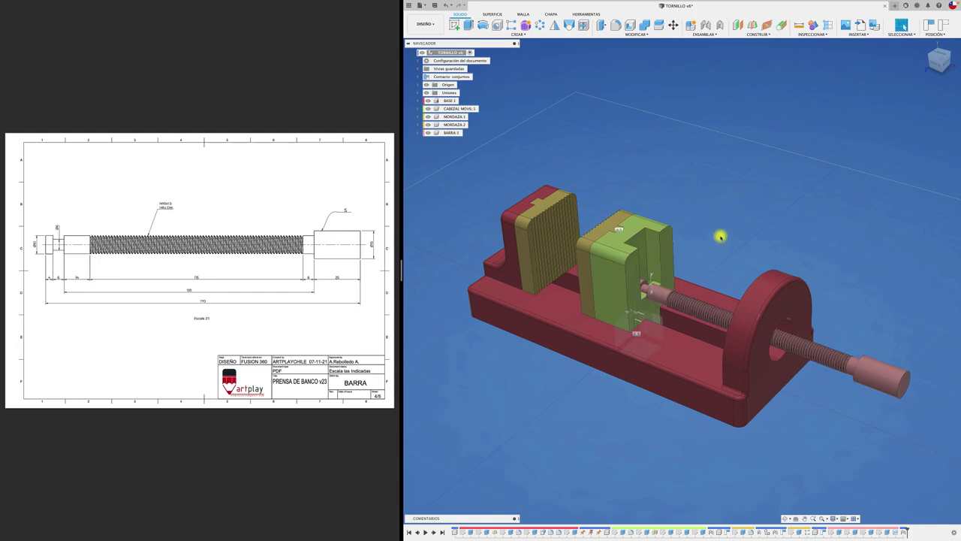
Step: Scroll the reference PDF to drawing 5/5, BUJE y MANILLA
scroll(722, 229, up, 3)
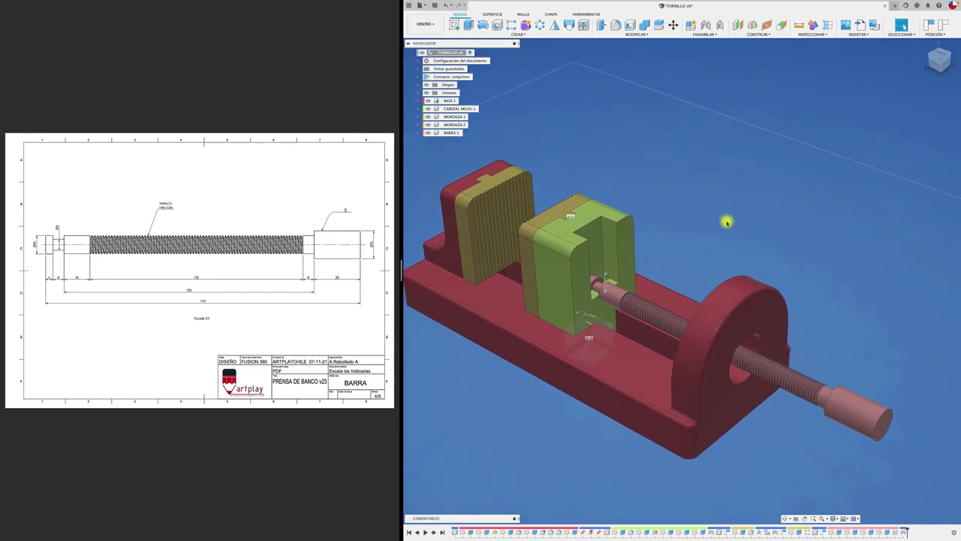
scroll(726, 222, down, 2)
scroll(223, 297, down, 3)
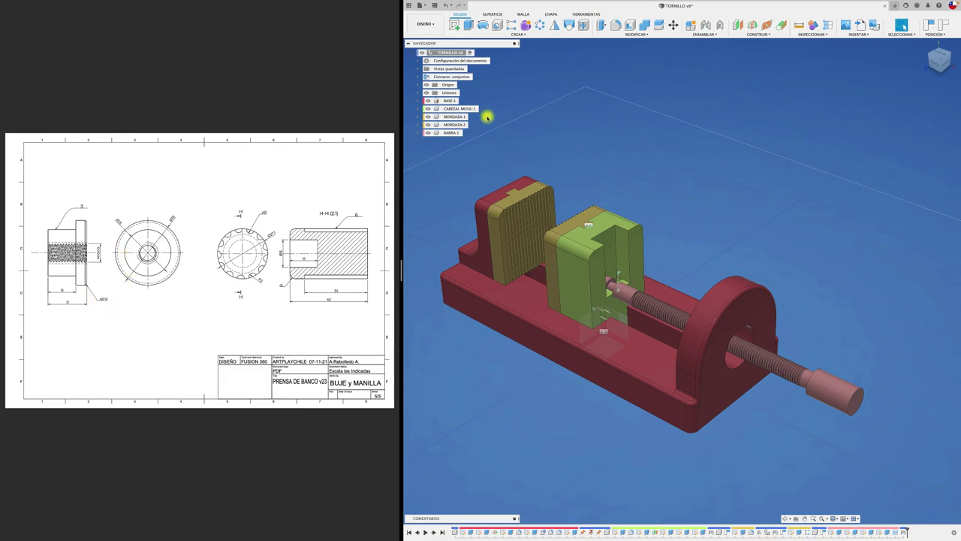
Step: Hide the vise base, moving jaw, both MORDAZA plates and the BARRA screw
click(428, 124)
click(428, 116)
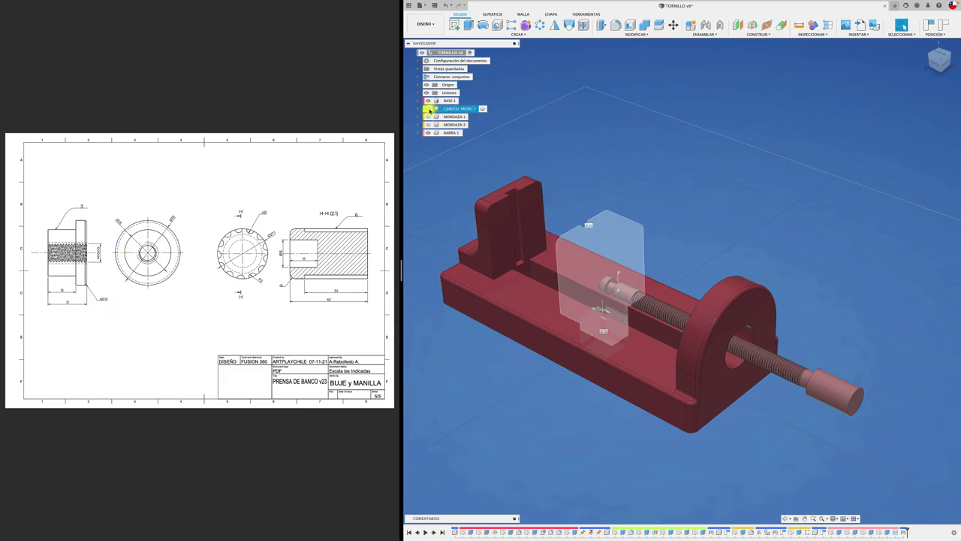
click(428, 108)
click(428, 101)
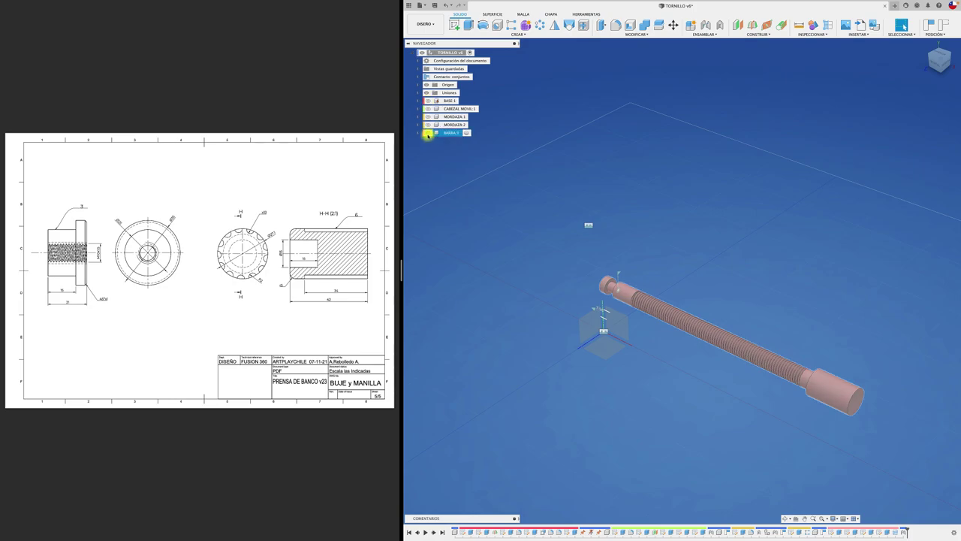
click(428, 132)
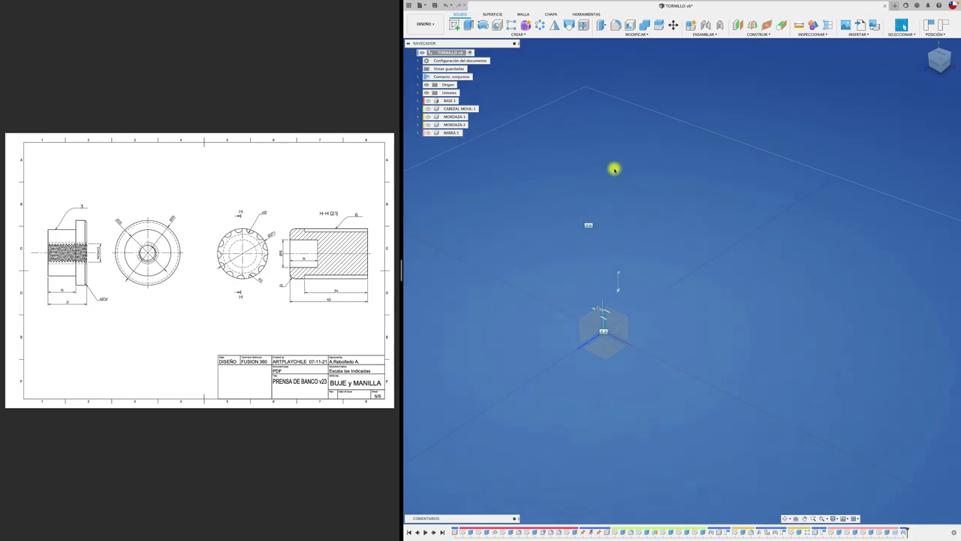
Step: Create and activate a new BUJE component and start a sketch on the origin plane
click(690, 26)
double_click(776, 121)
text(BUJE)
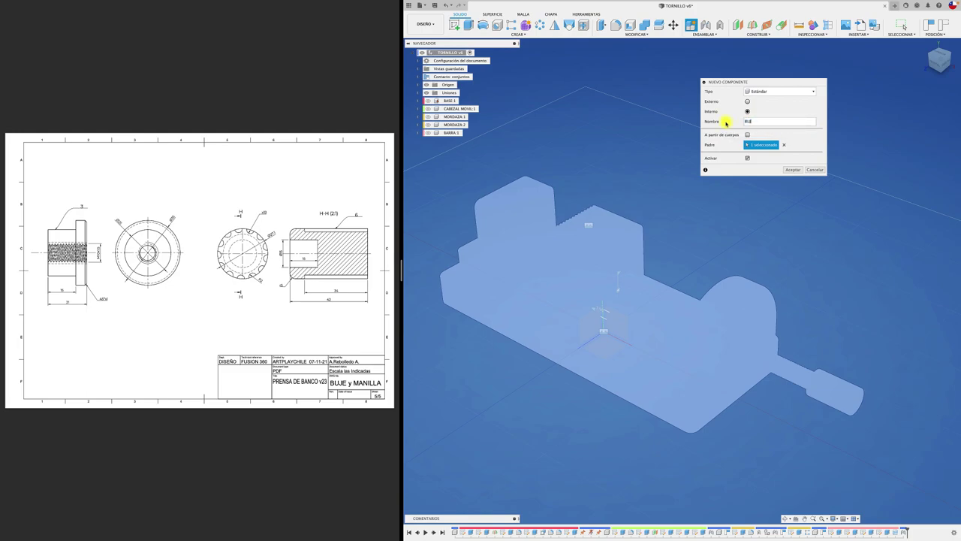
click(792, 171)
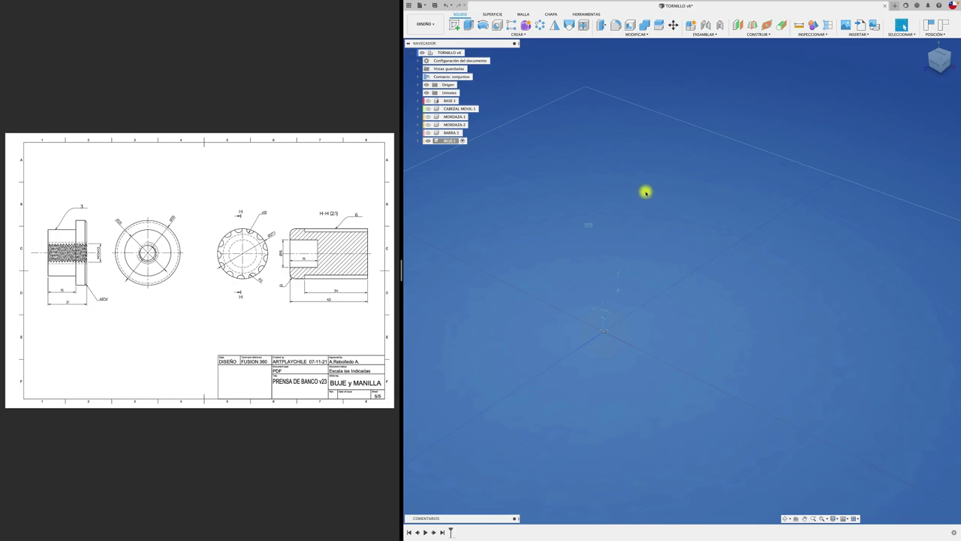
click(454, 25)
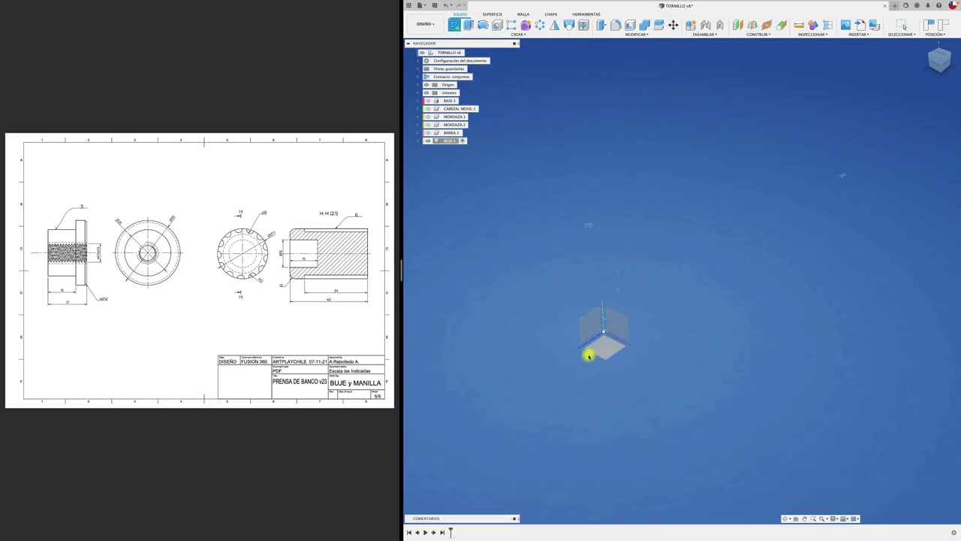
click(587, 326)
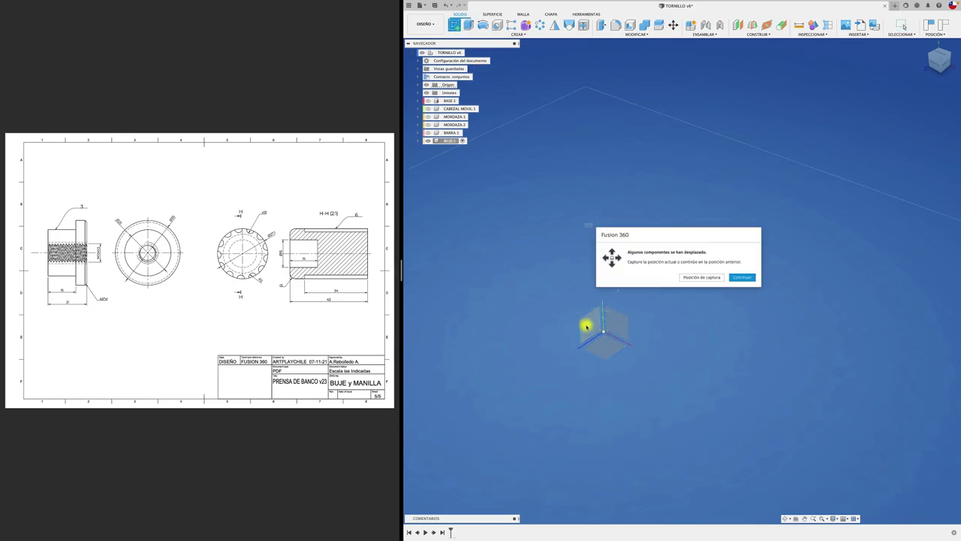
click(698, 277)
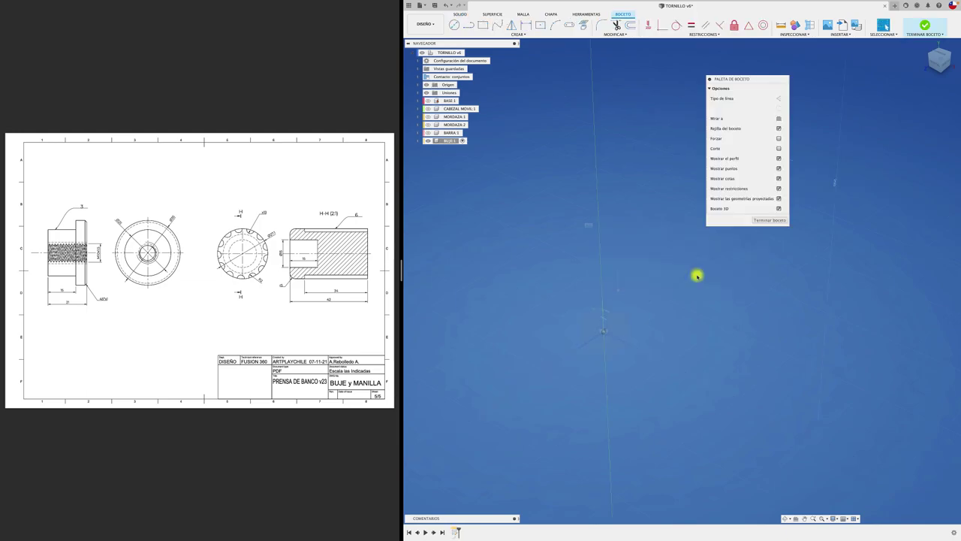
Step: Draw an 8 mm diameter circle centred at the sketch origin
click(455, 26)
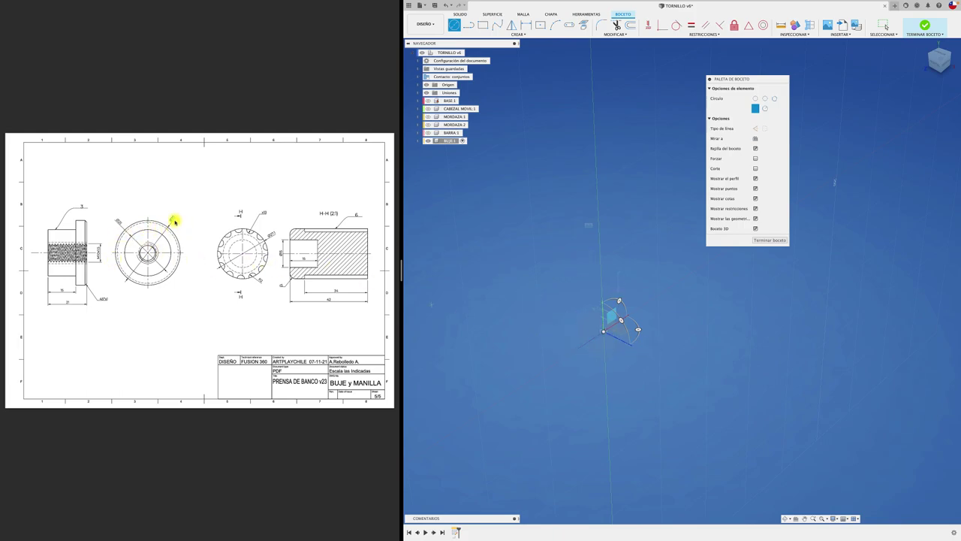
click(604, 331)
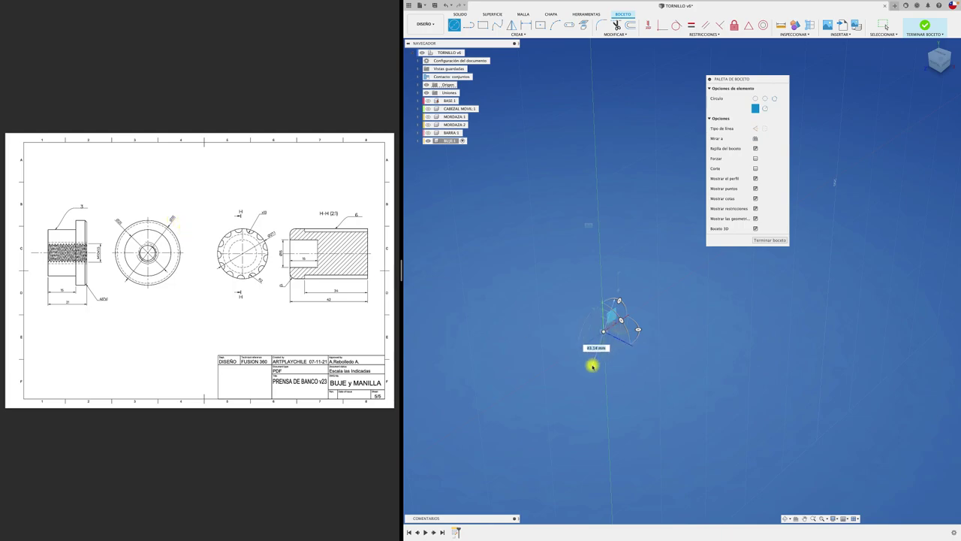
text(8)
key(Return)
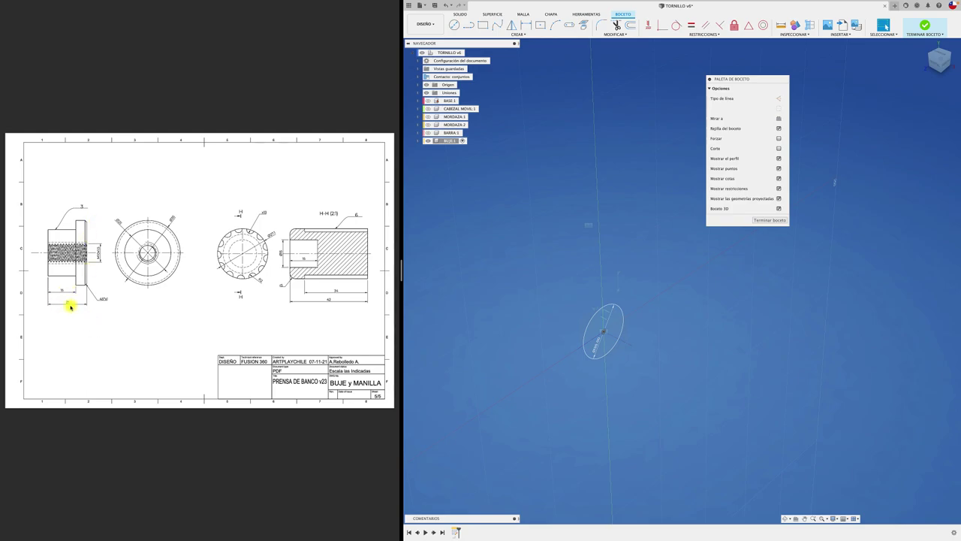
Step: Extrude the 8 mm circle into a solid disc
key(e)
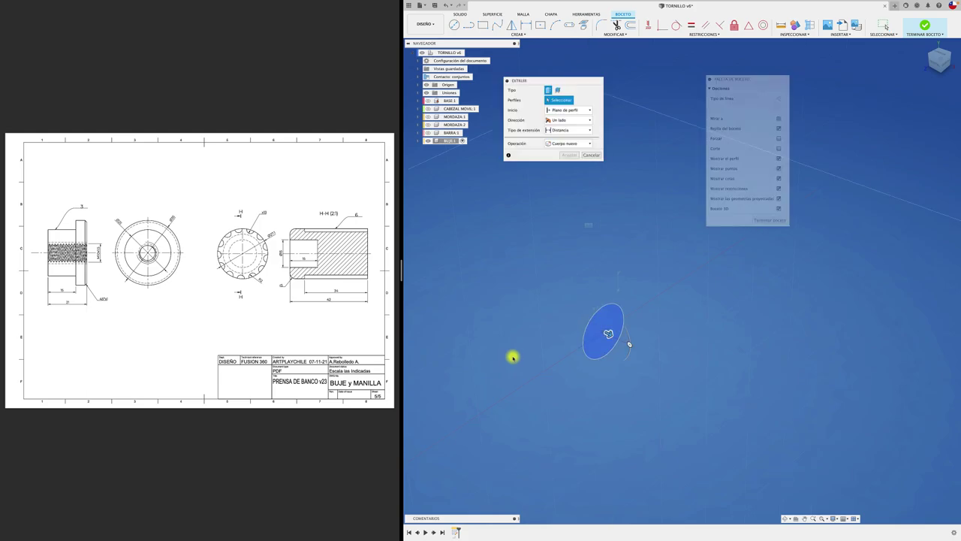
drag(611, 334, 671, 355)
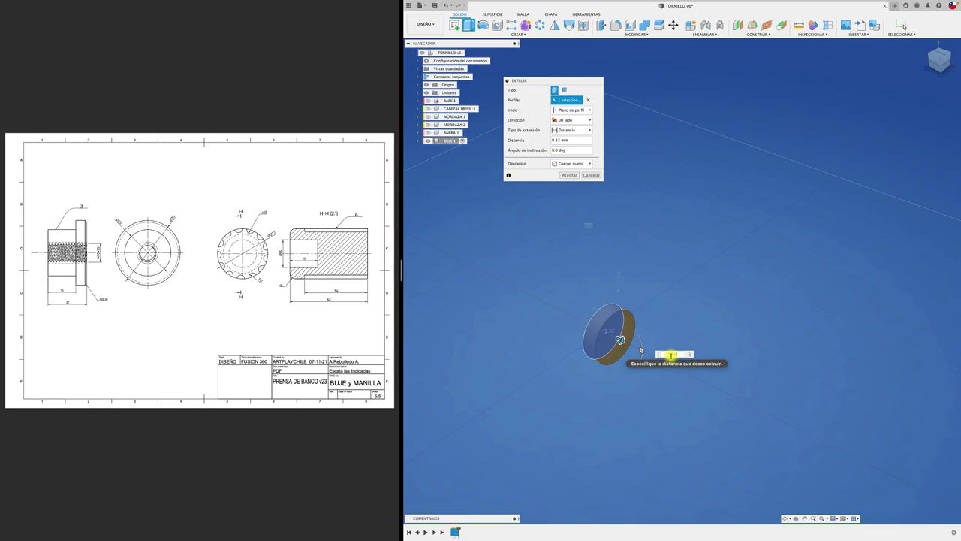
right_click(671, 355)
text(21)
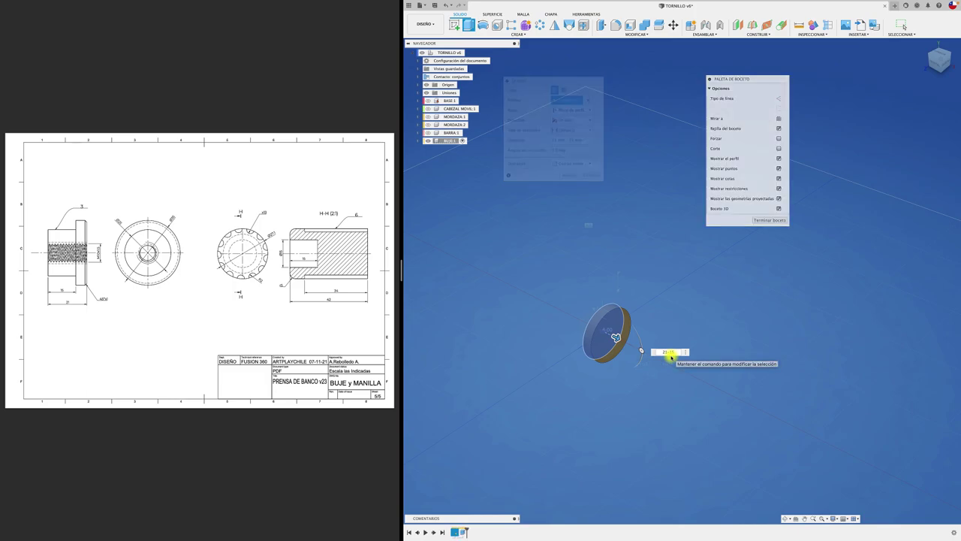
key(Return)
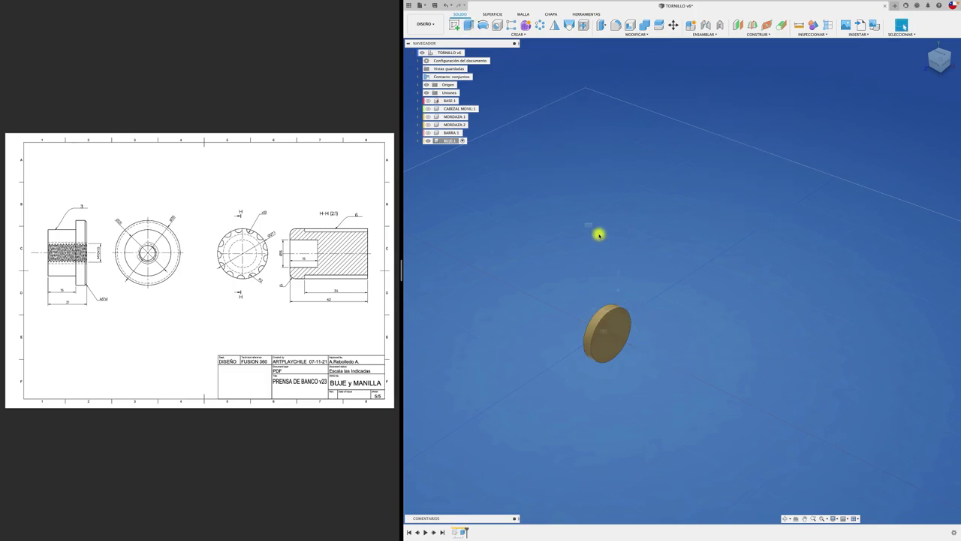
Step: Sketch a concentric circle and a dimensioned line from the centre on the disc's flat face
shift+middle_drag(599, 234, 591, 65)
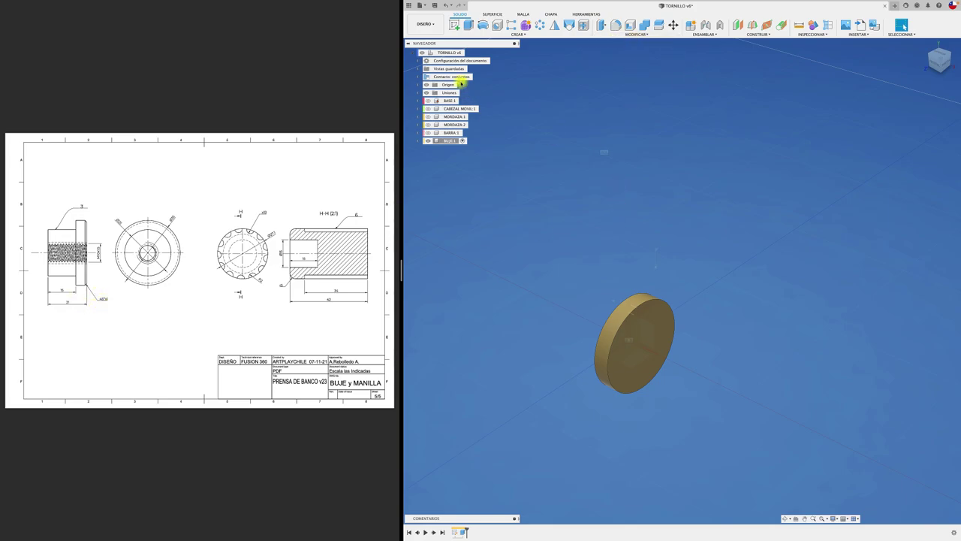
click(454, 25)
click(620, 349)
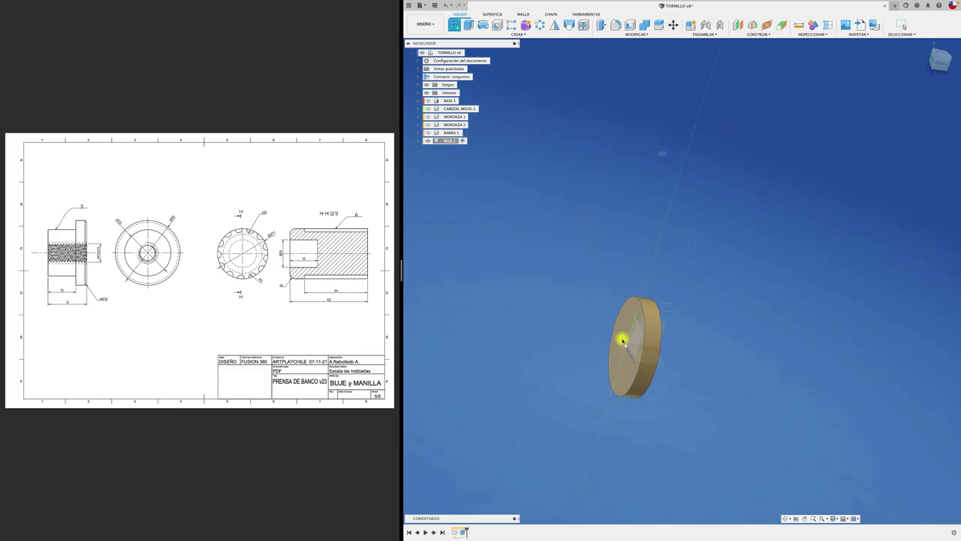
key(c)
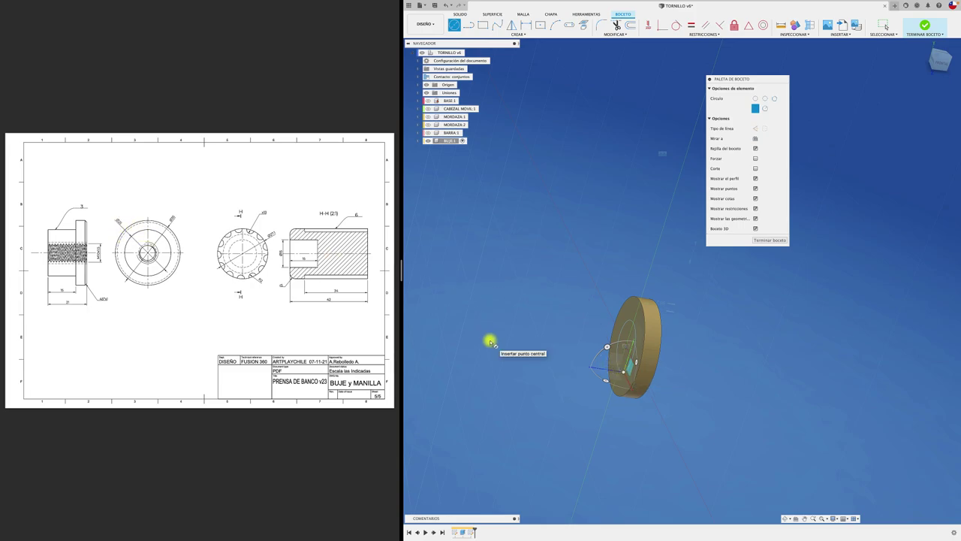
key(Escape)
click(626, 347)
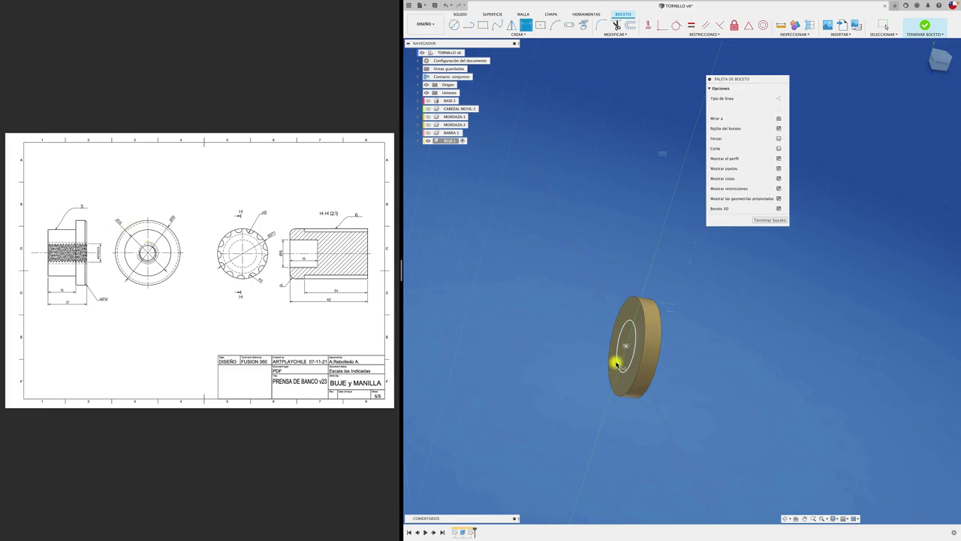
click(568, 394)
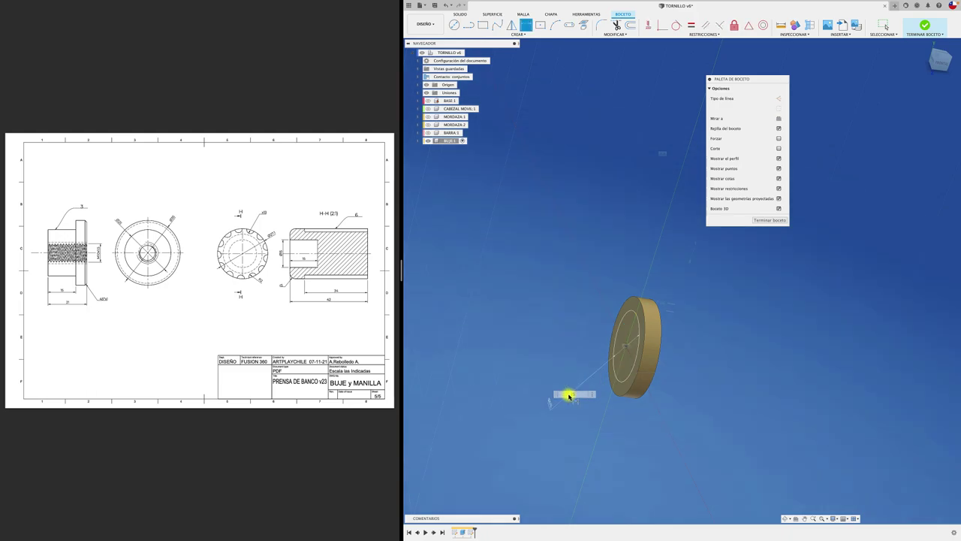
key(d)
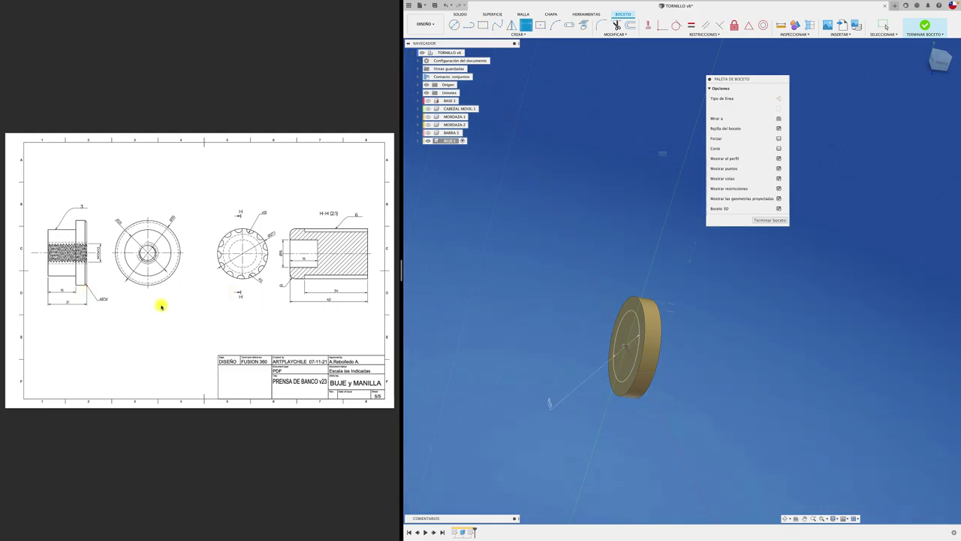
Step: Extrude the inner circle 12.04 mm, joined to the disc
key(e)
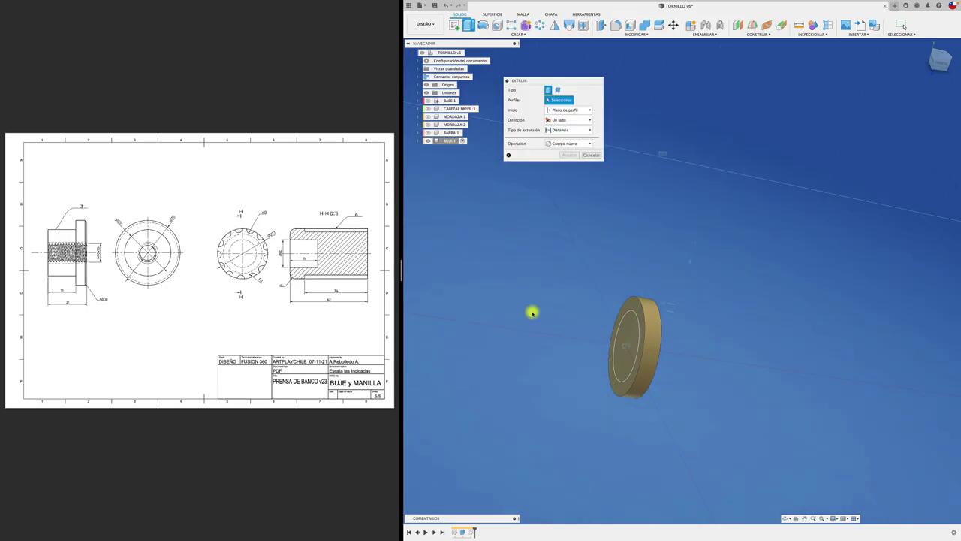
click(622, 361)
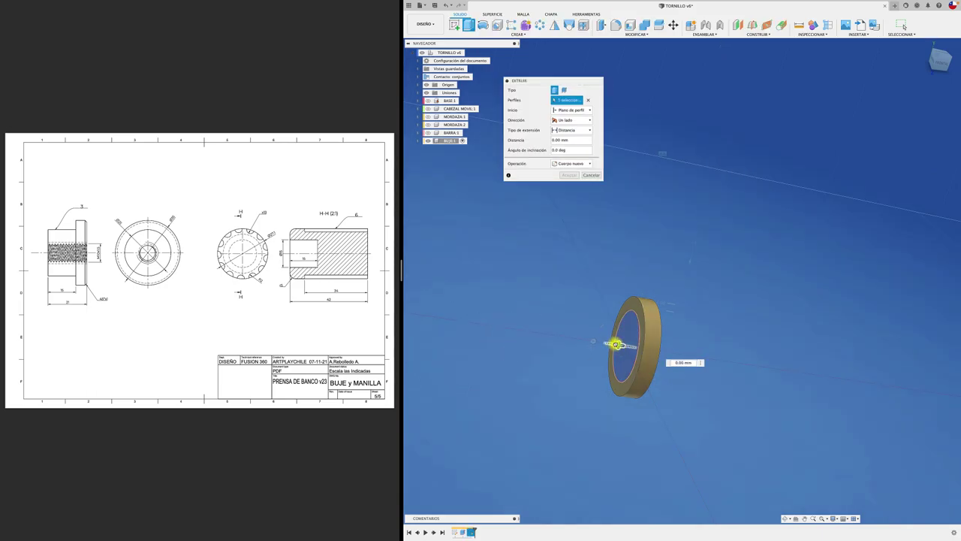
drag(619, 344, 582, 342)
key(Return)
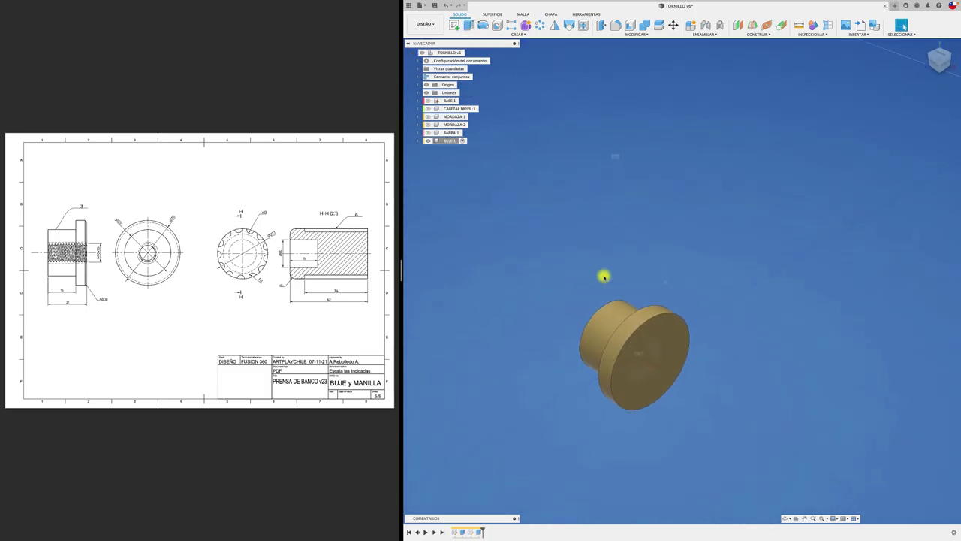
Step: Chamfer one bushing edge by 1 mm
click(627, 36)
click(610, 51)
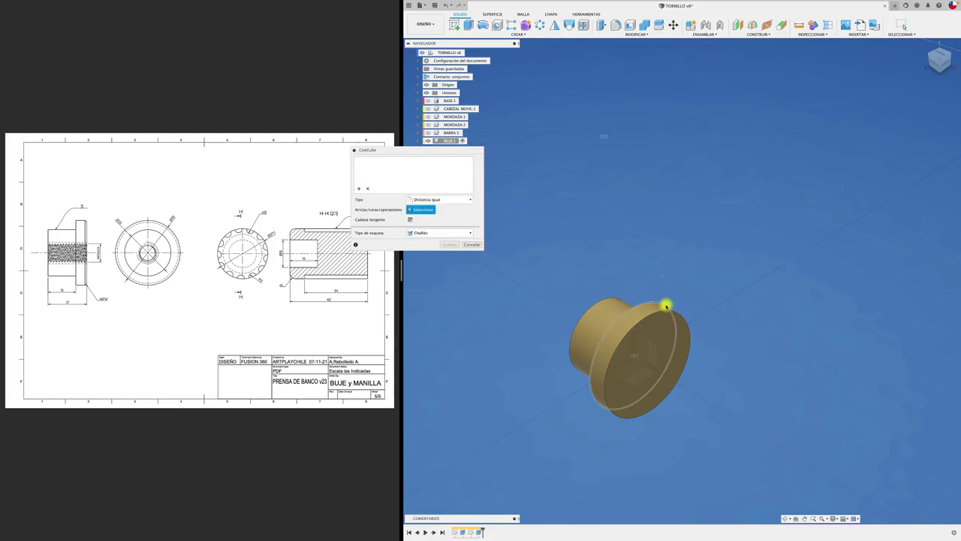
click(666, 308)
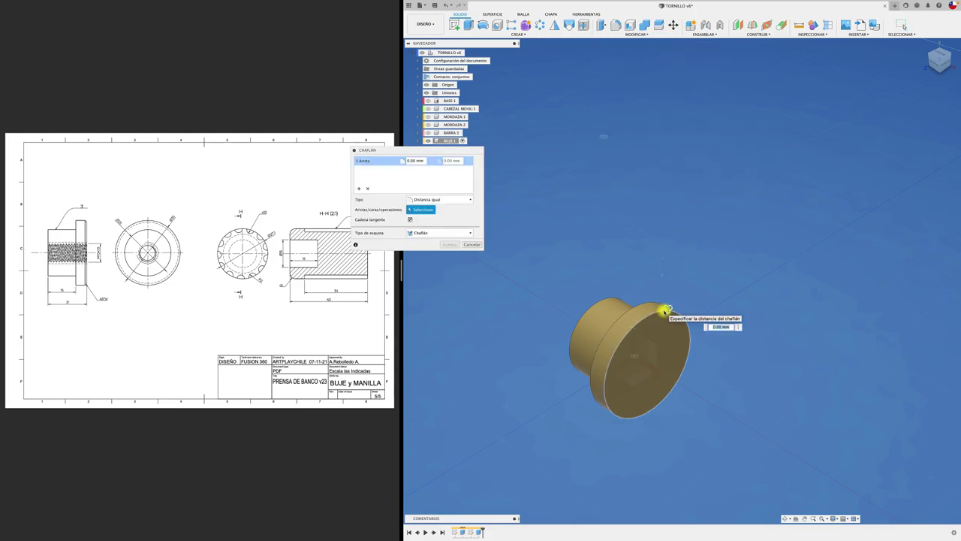
text(1)
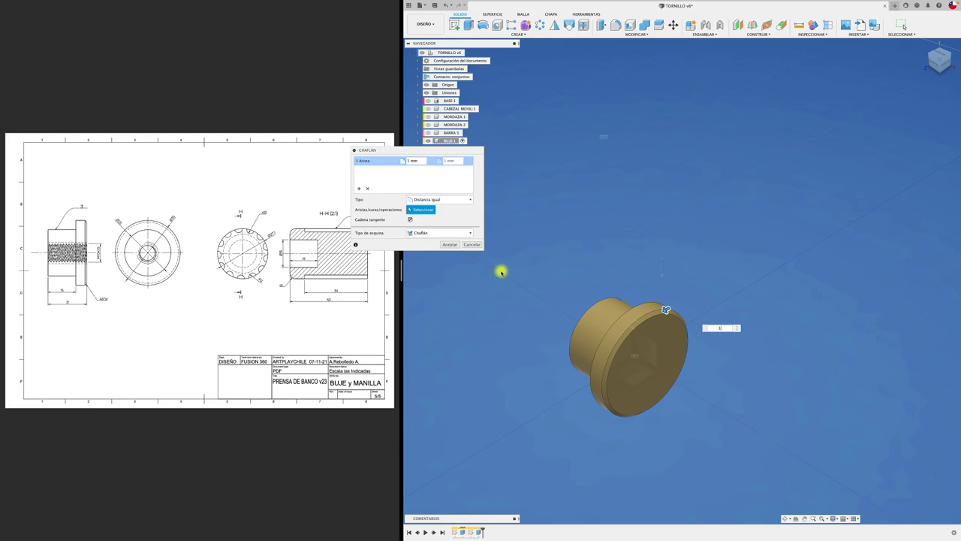
click(449, 244)
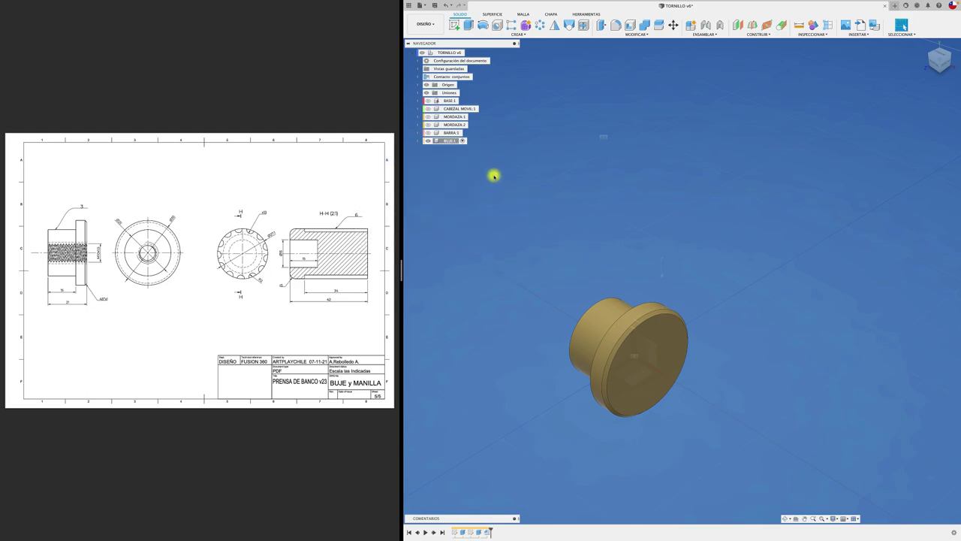
Step: Activate the root TORNILLO v6 assembly and show all vise parts, including the BARRA screw
click(468, 53)
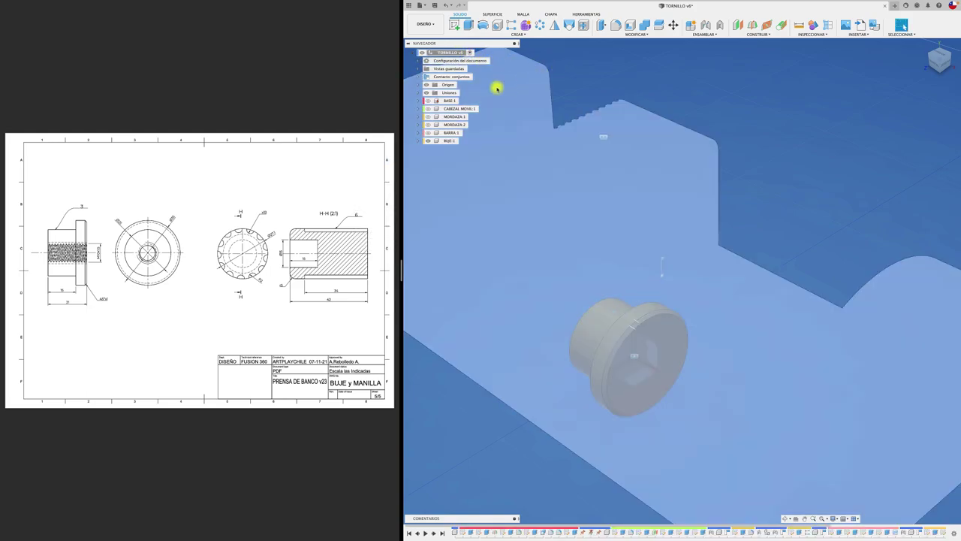
click(428, 100)
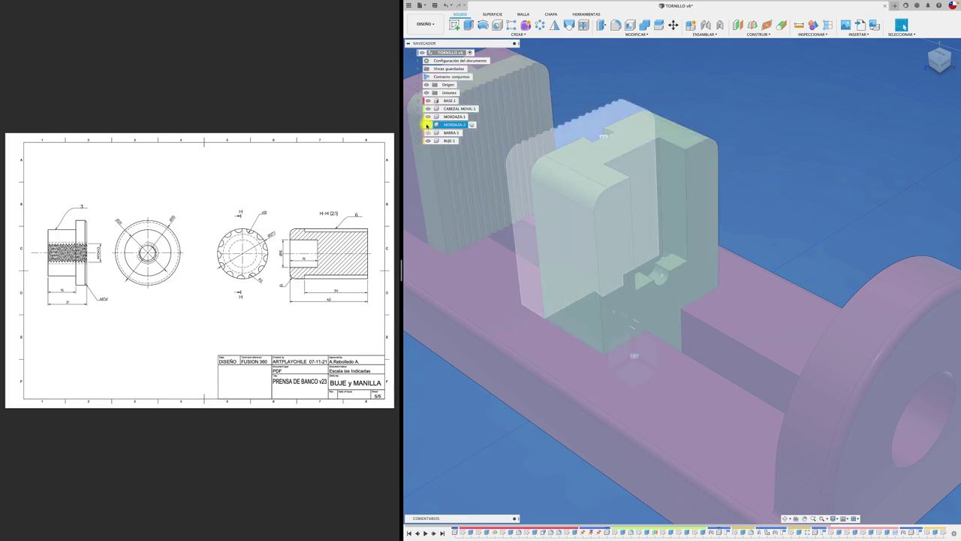
click(428, 132)
click(766, 118)
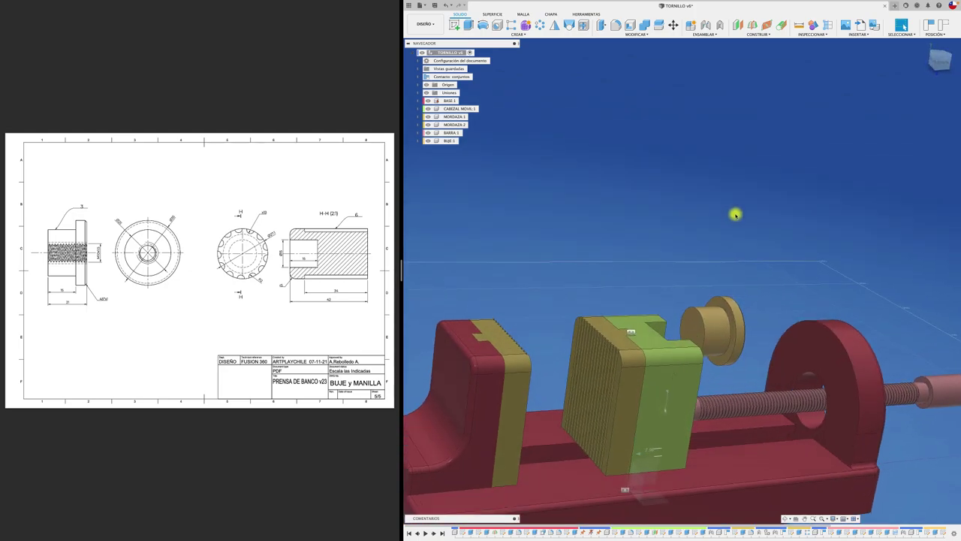
Step: Joint the BUJE bushing rigidly into the end support's hole around the screw
key(j)
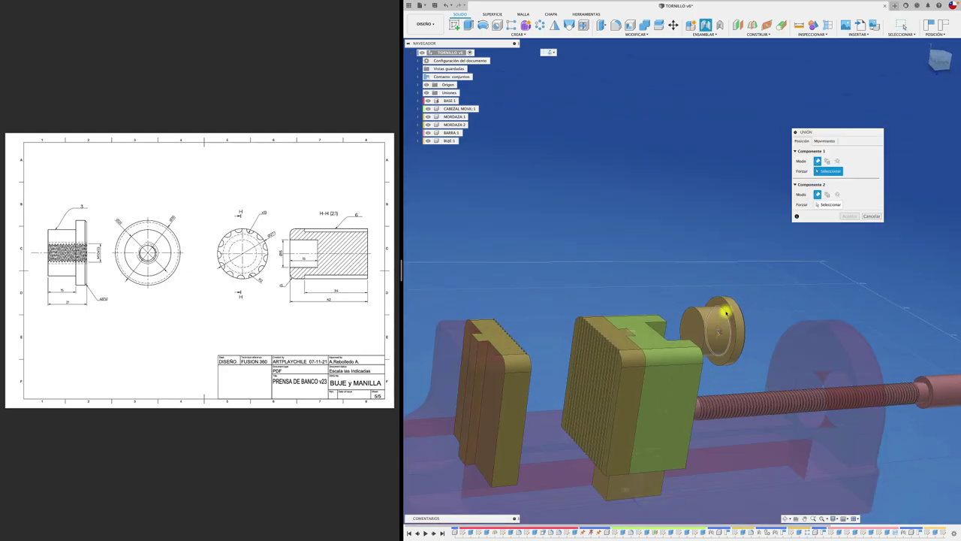
click(725, 313)
shift+middle_drag(725, 312, 782, 374)
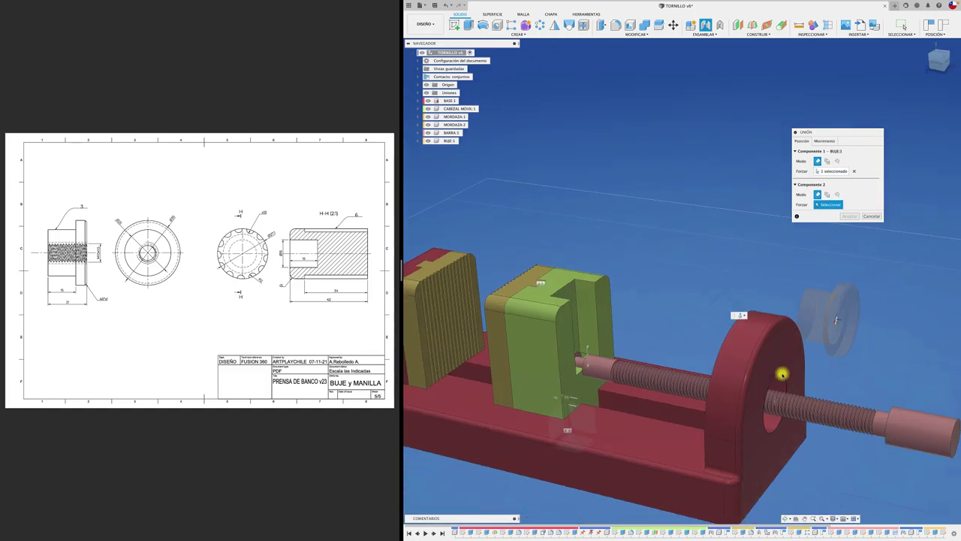
click(781, 373)
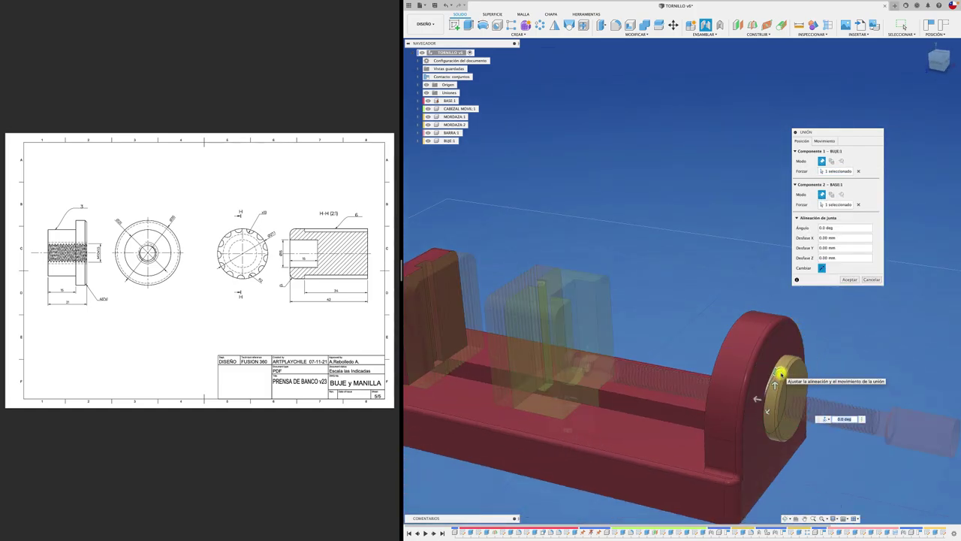
click(826, 142)
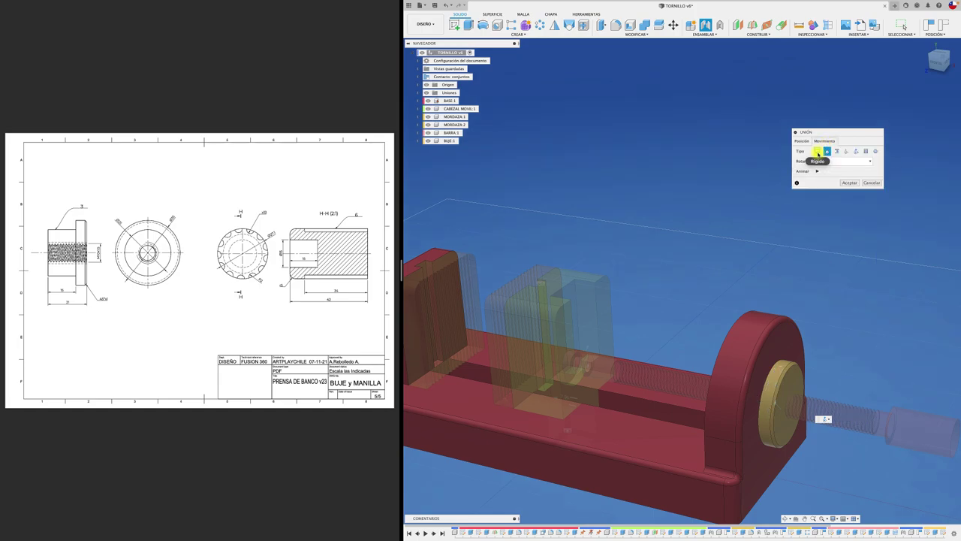
click(818, 151)
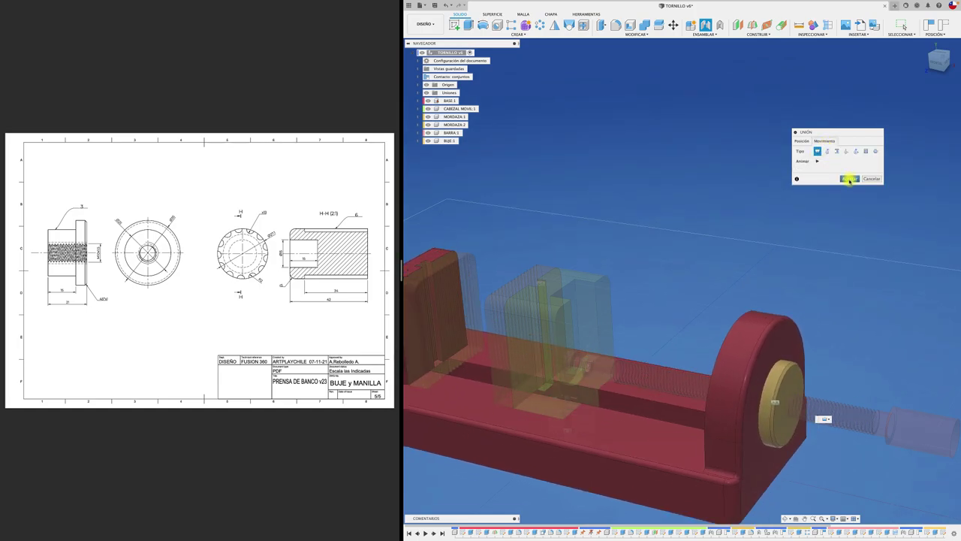
click(849, 180)
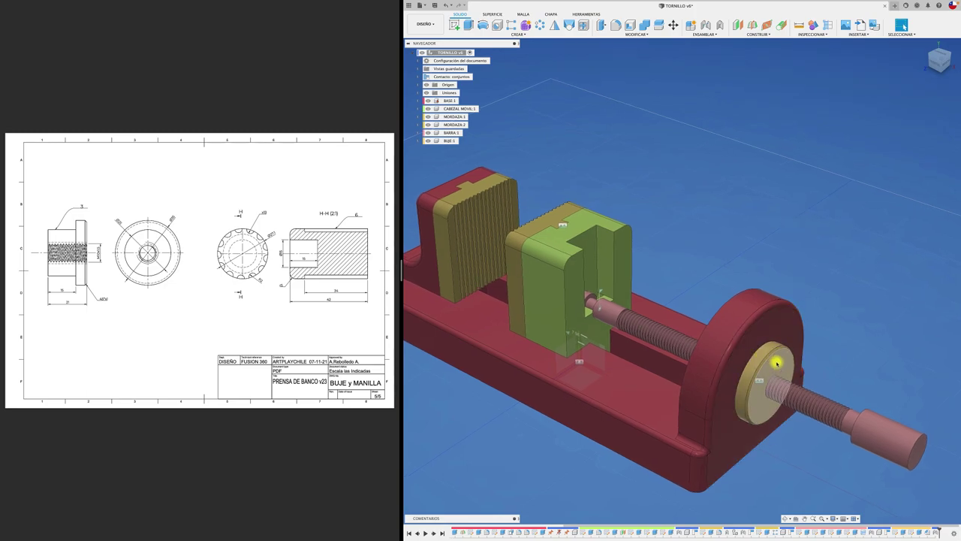
Step: Confirm BARRA's M10x1.5, 115 mm thread edit, then reactivate TORNILLO v6
click(465, 132)
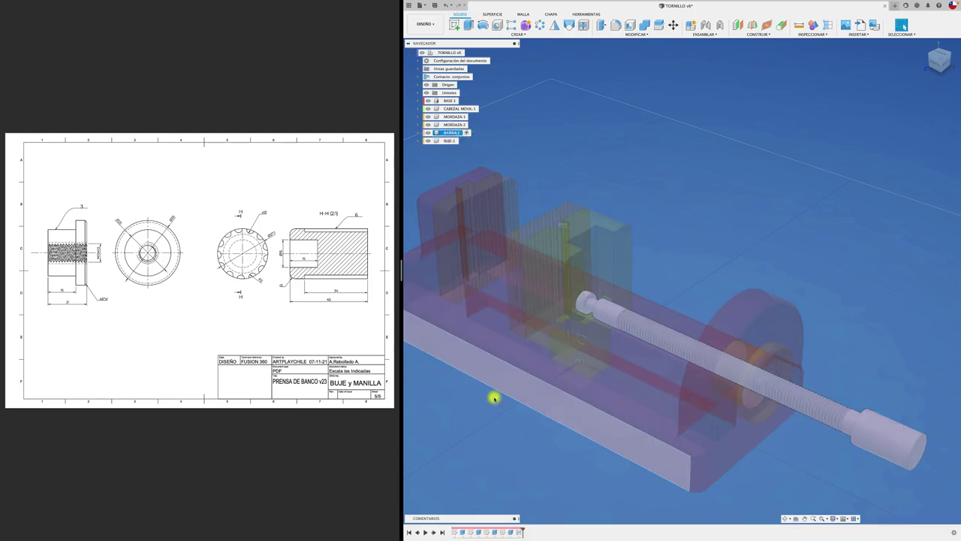
right_click(518, 531)
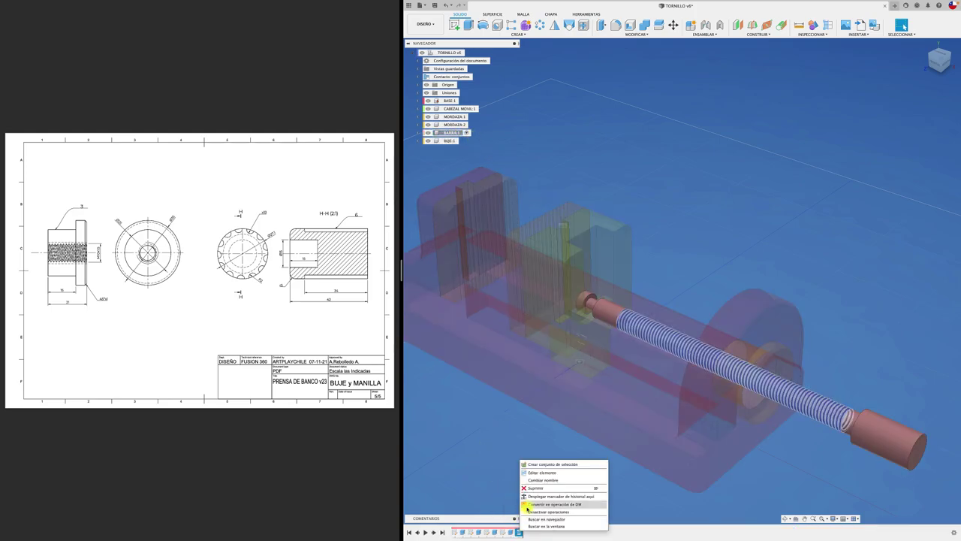
click(542, 472)
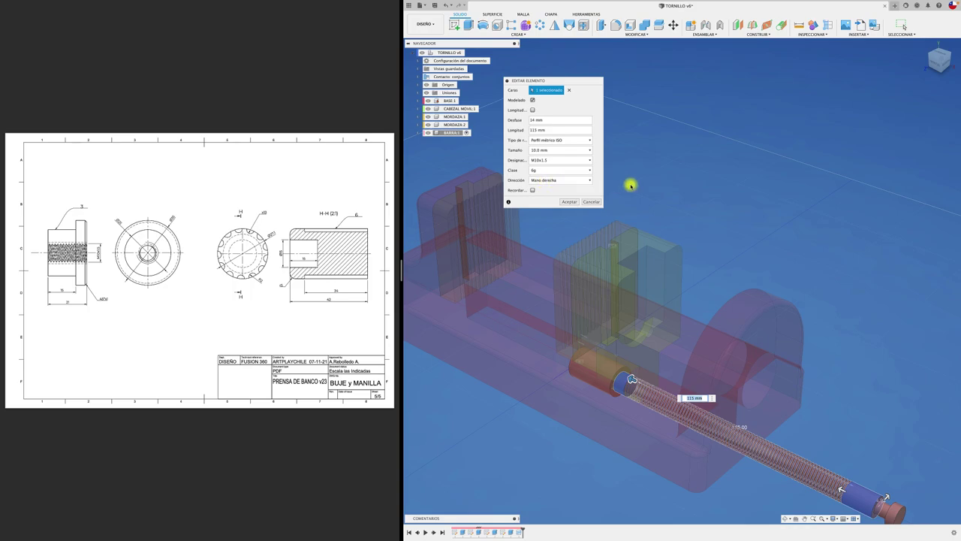
click(599, 202)
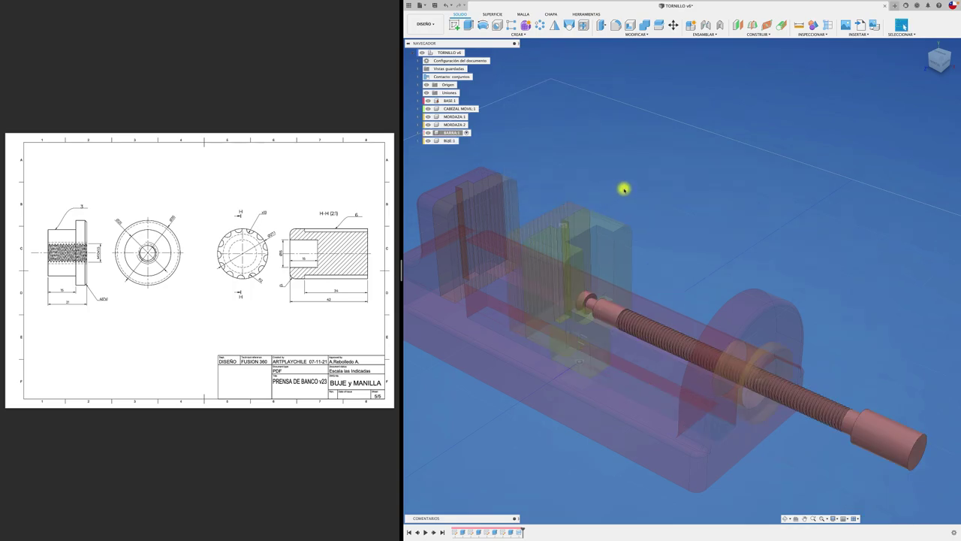
click(469, 53)
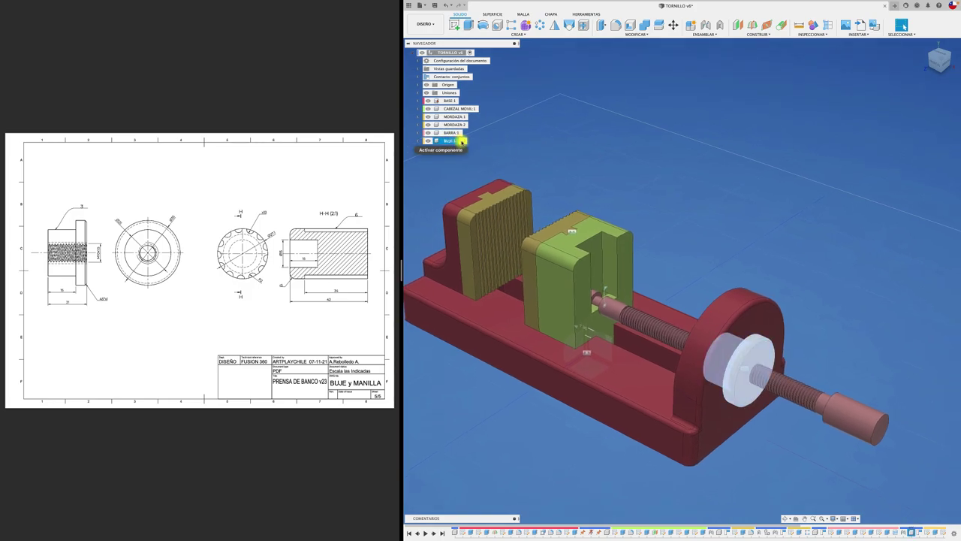
Step: Combine-cut the threaded screw out of the bushing, keeping the screw body
scroll(579, 148, up, 2)
scroll(577, 148, up, 3)
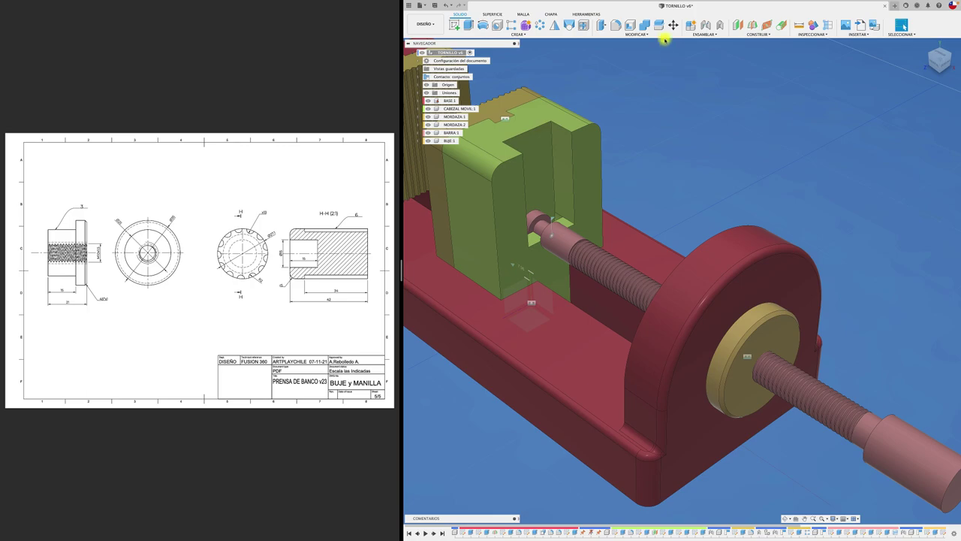
click(643, 26)
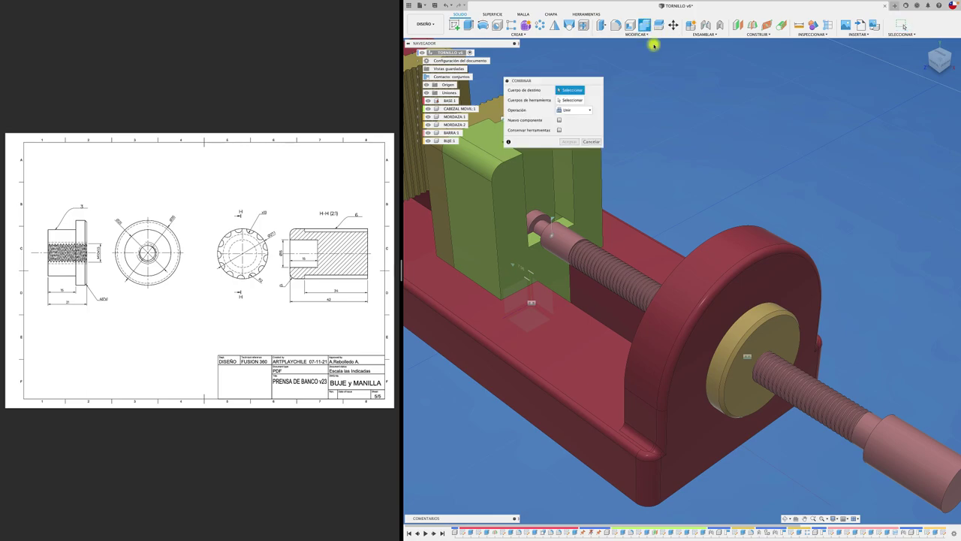
mouse_move(563, 75)
mouse_down()
mouse_move(721, 75)
mouse_move(622, 72)
mouse_up()
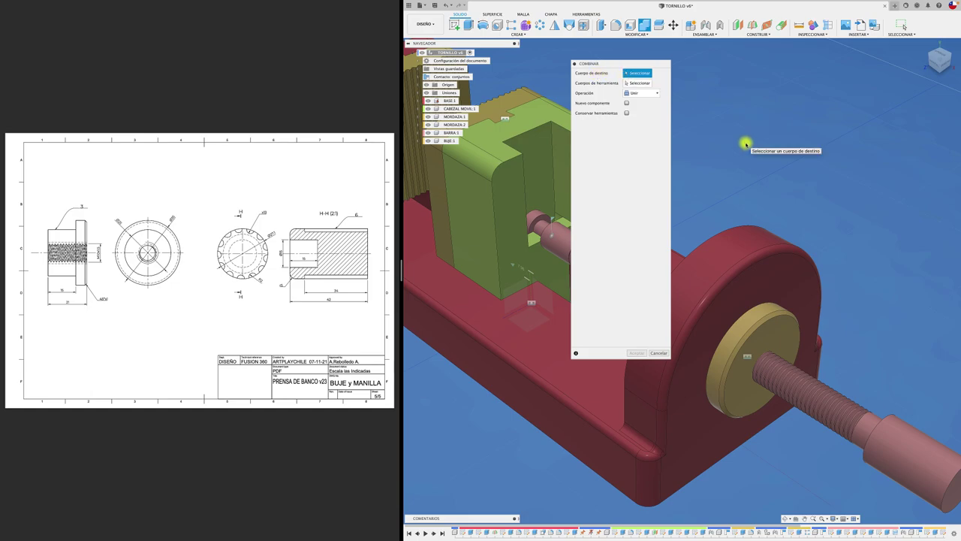
click(768, 330)
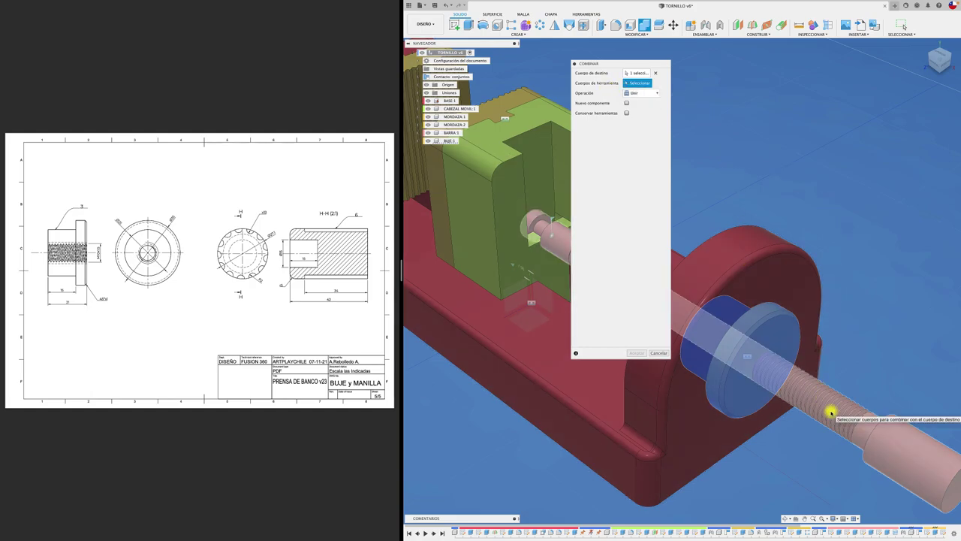
click(831, 411)
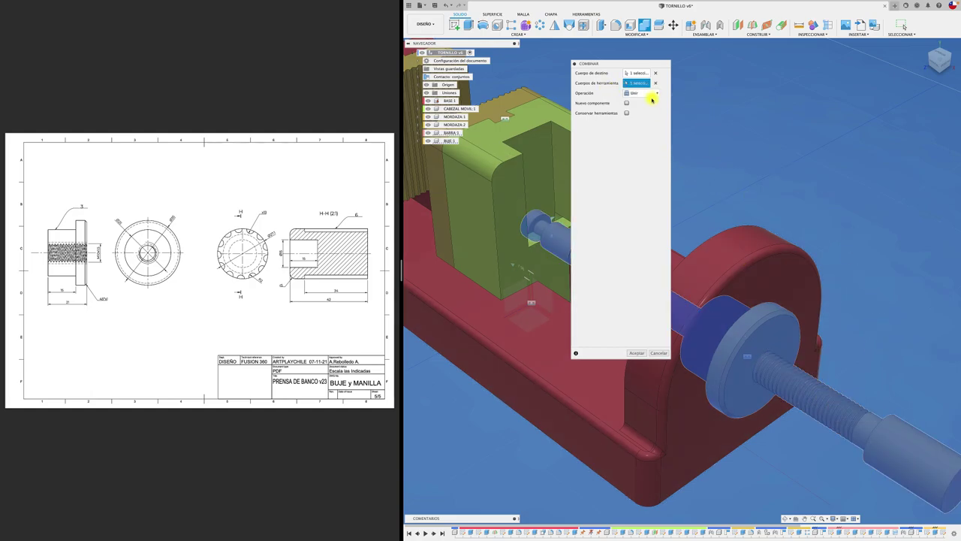
click(651, 95)
click(636, 108)
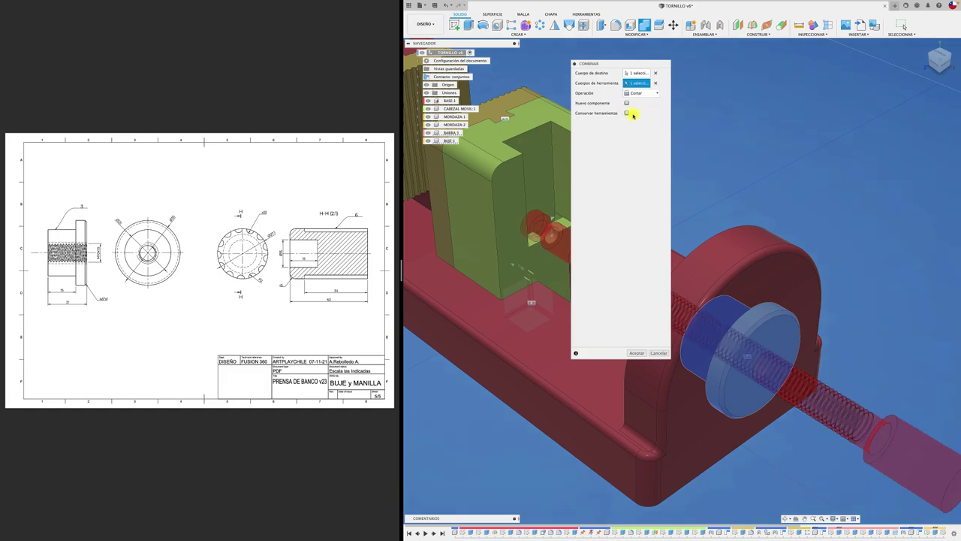
click(634, 353)
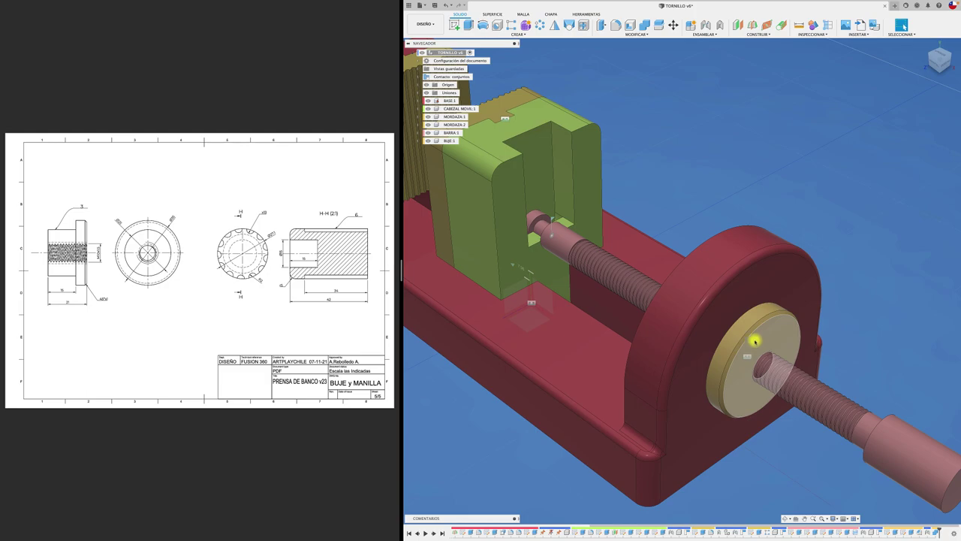
Step: Isolate the BUJE:1 bushing to inspect its hollow, then unisolate it
right_click(448, 141)
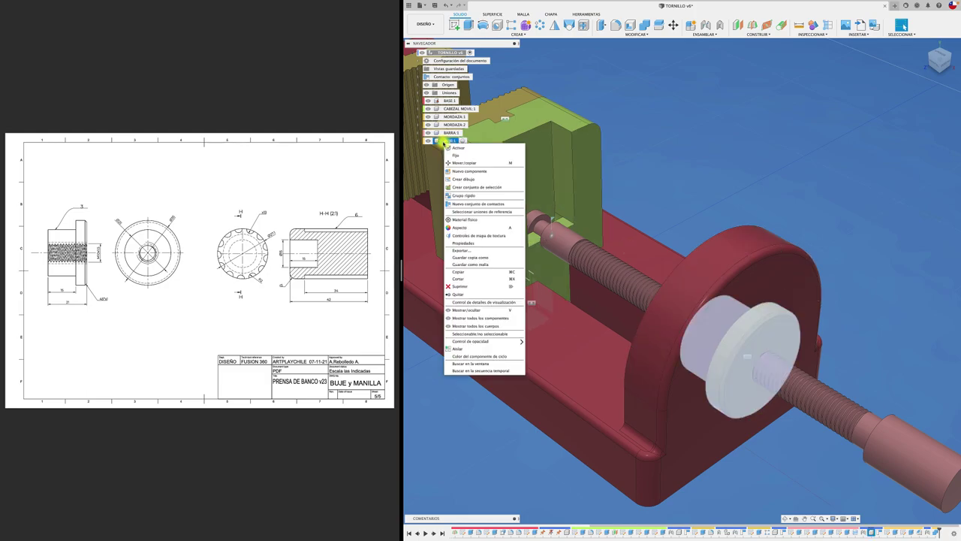
click(457, 348)
click(783, 177)
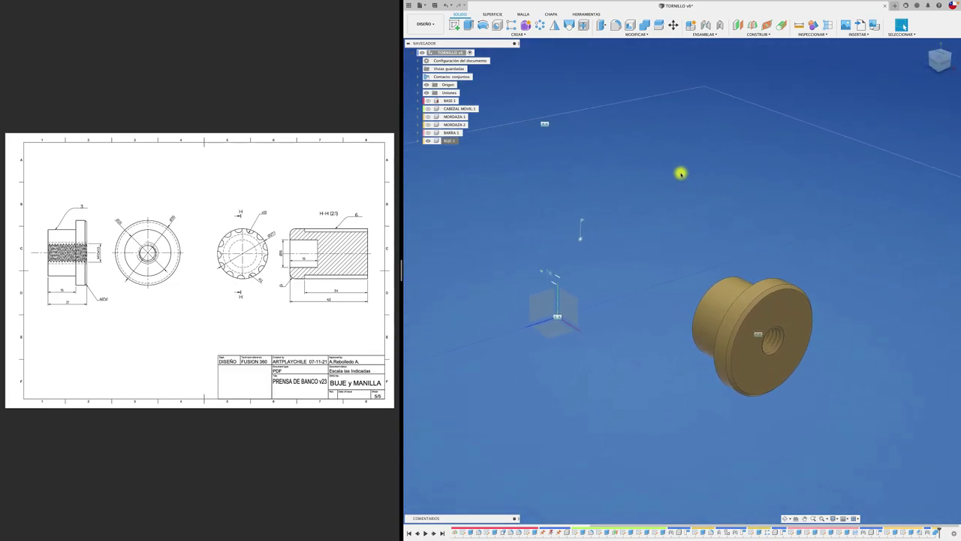
right_click(449, 141)
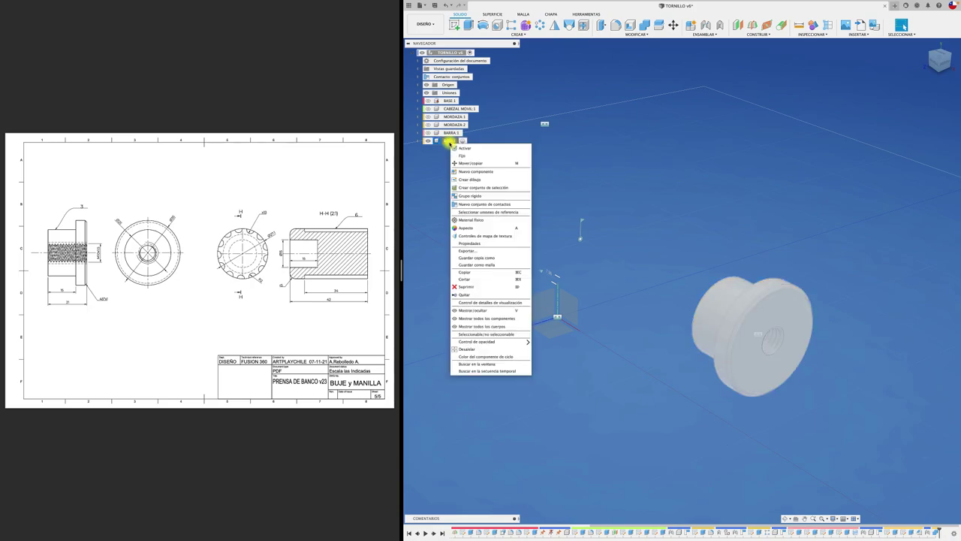
click(467, 349)
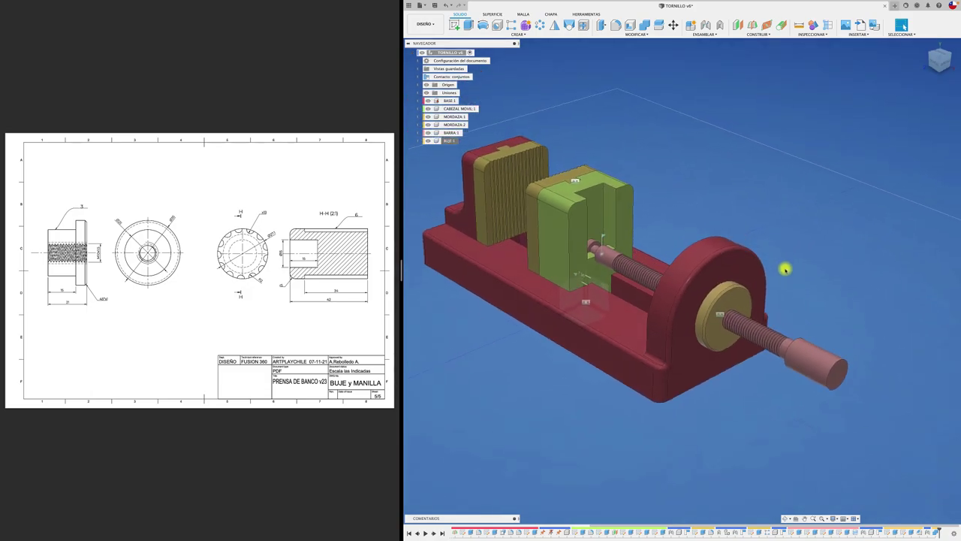
Step: Slide the moving jaw along the screw toward the fixed end
mouse_move(554, 248)
mouse_down()
mouse_move(643, 282)
mouse_move(568, 242)
mouse_up()
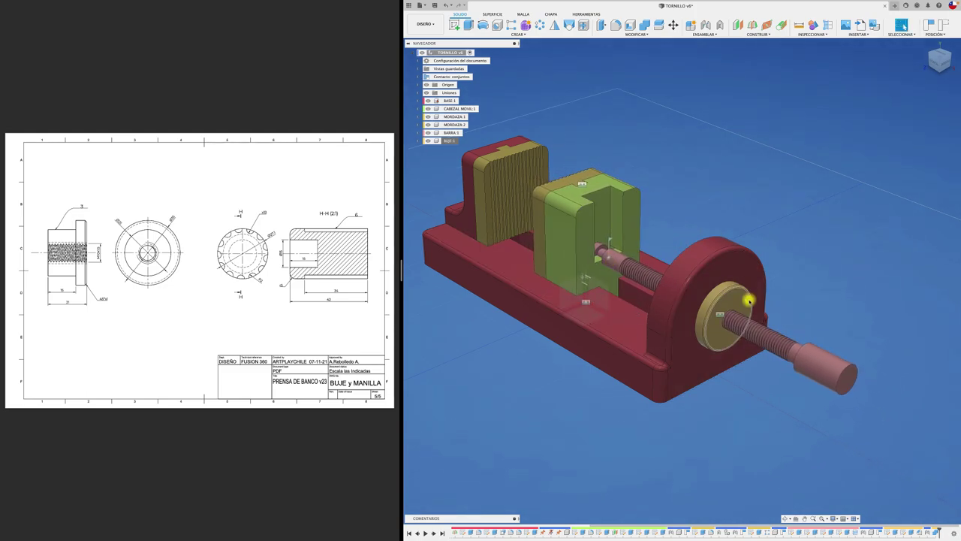
scroll(774, 268, down, 2)
scroll(776, 267, down, 1)
scroll(776, 267, up, 2)
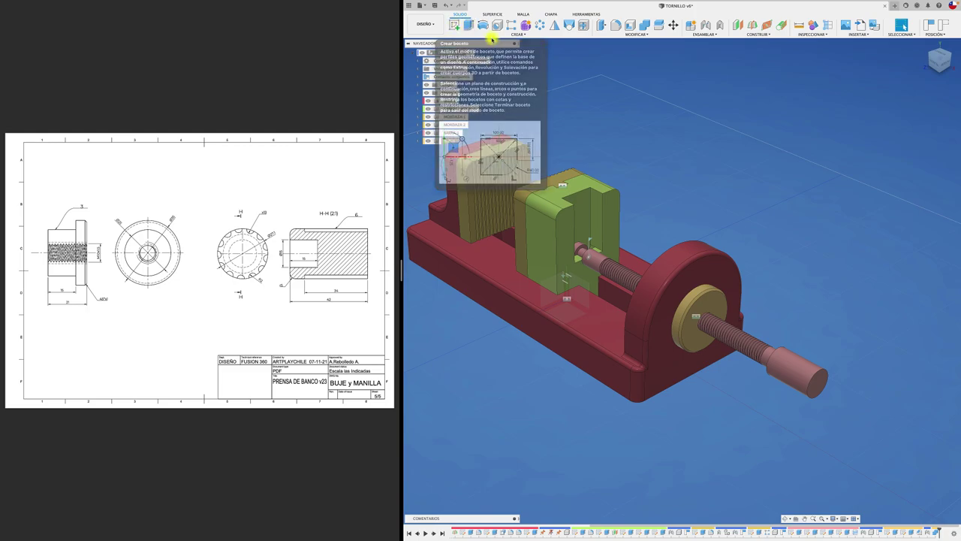
Step: Create the MANILLA component and open a sketch on the screw bar's end face
click(690, 28)
text(MANILLA)
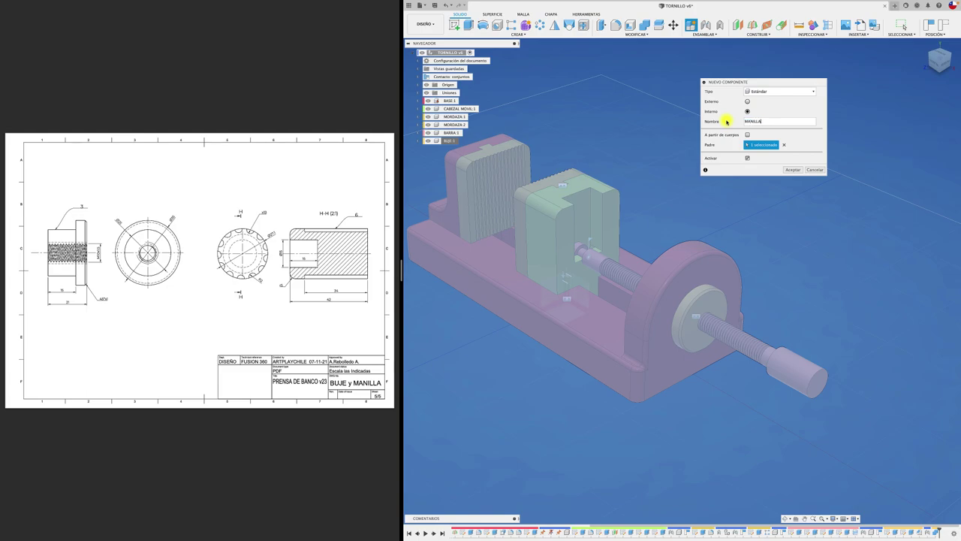
key(Return)
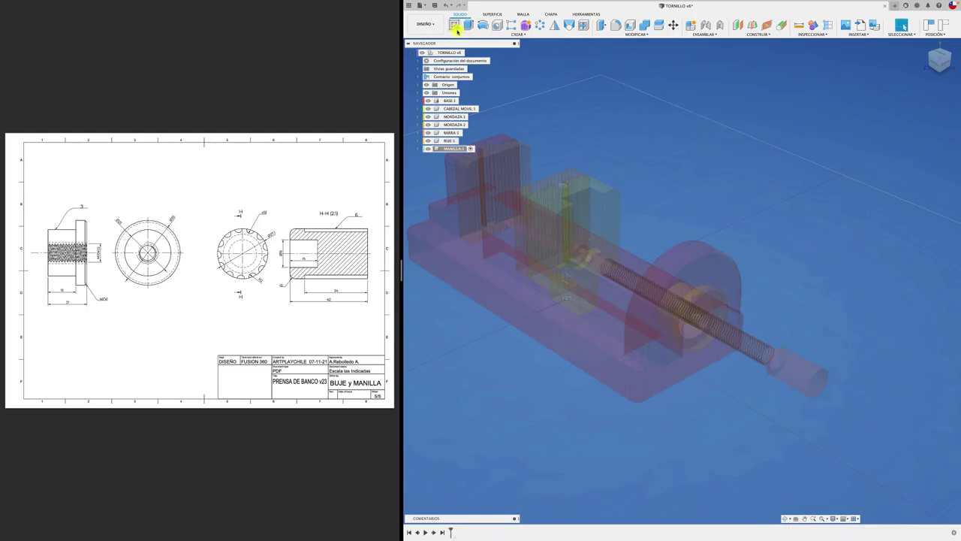
click(454, 25)
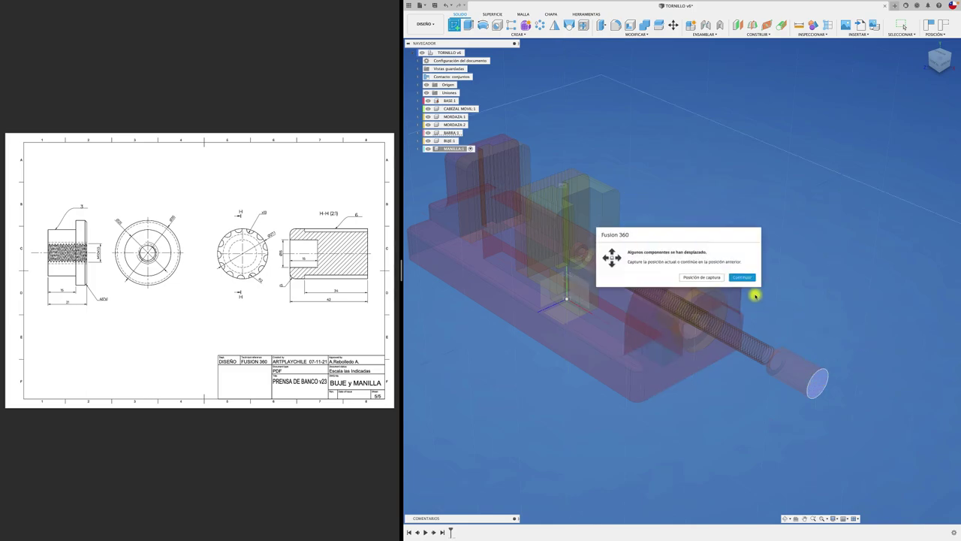
click(721, 278)
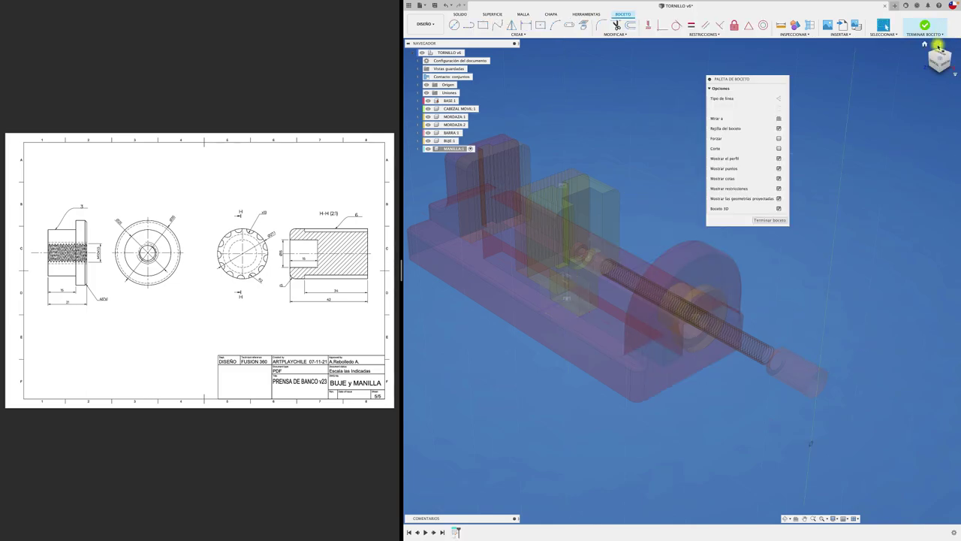
Step: Sketch a Ø27.1 mm centre-diameter circle at the screw's end
click(947, 64)
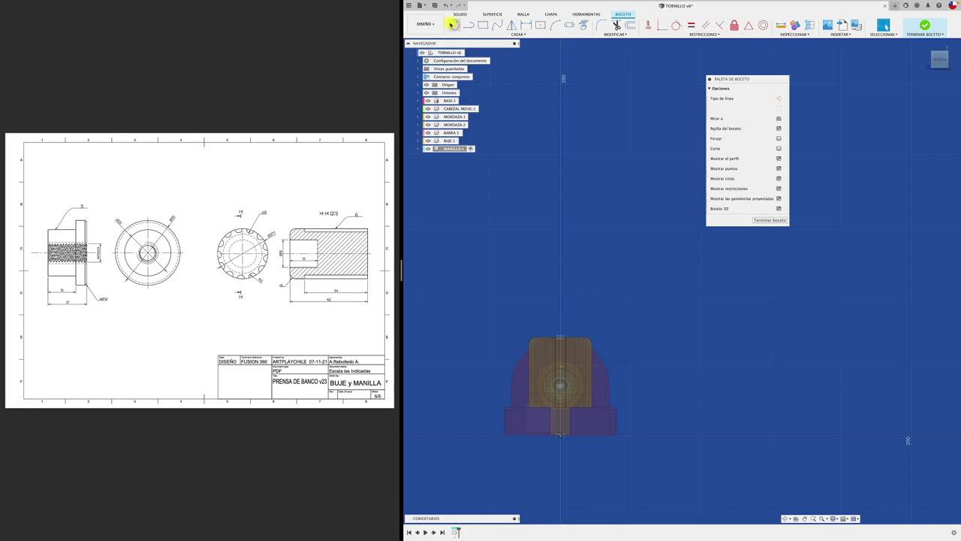
click(453, 25)
click(672, 321)
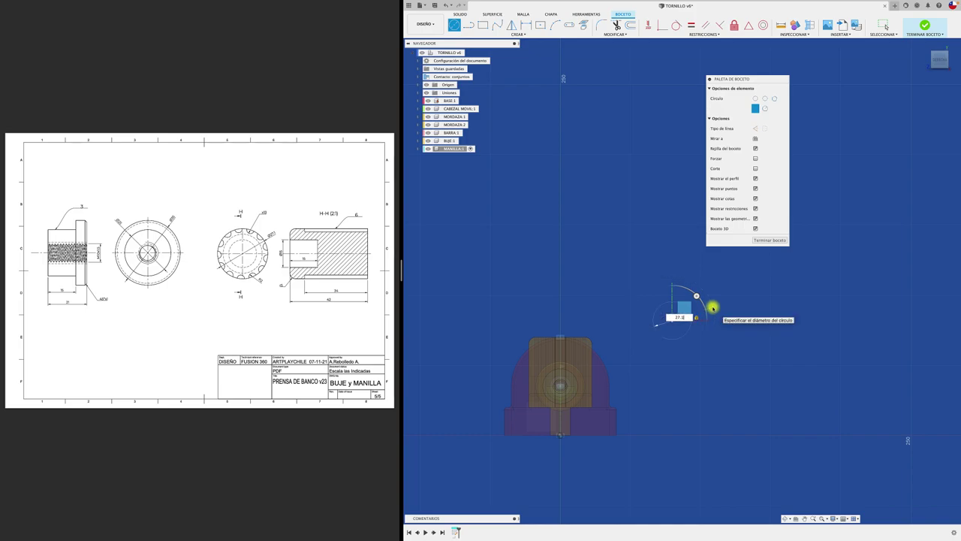
key(Return)
scroll(687, 292, up, 2)
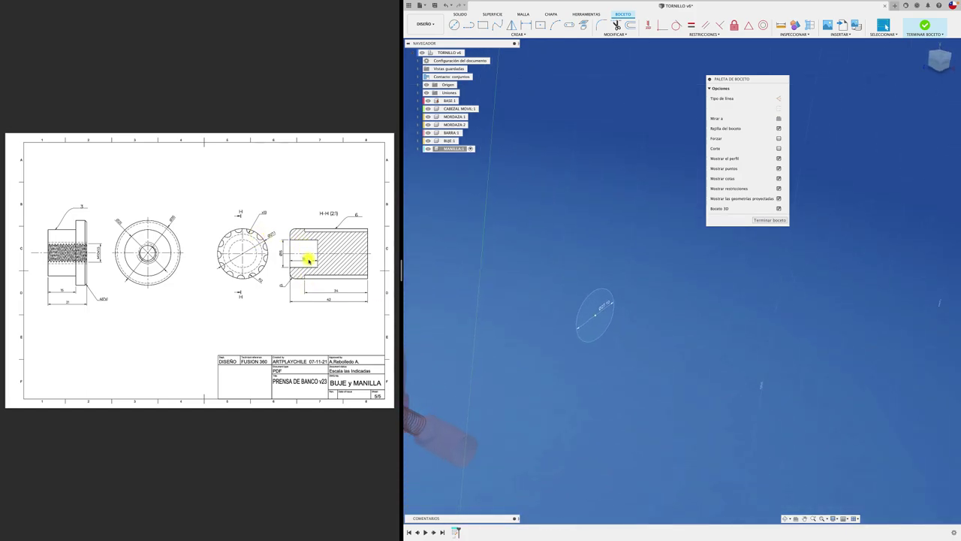
Step: Extrude the circle 42 mm into a solid cylinder as a new body
key(e)
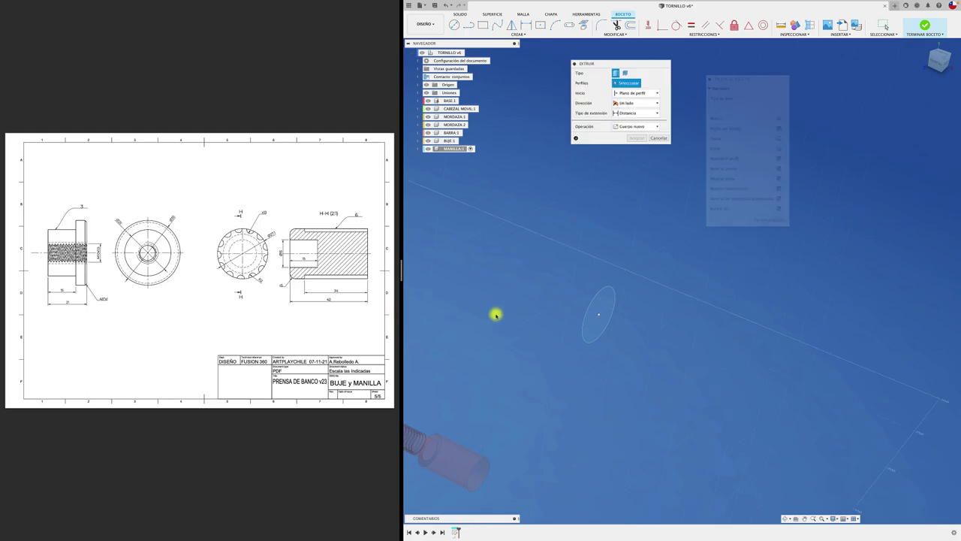
click(605, 318)
drag(606, 318, 687, 353)
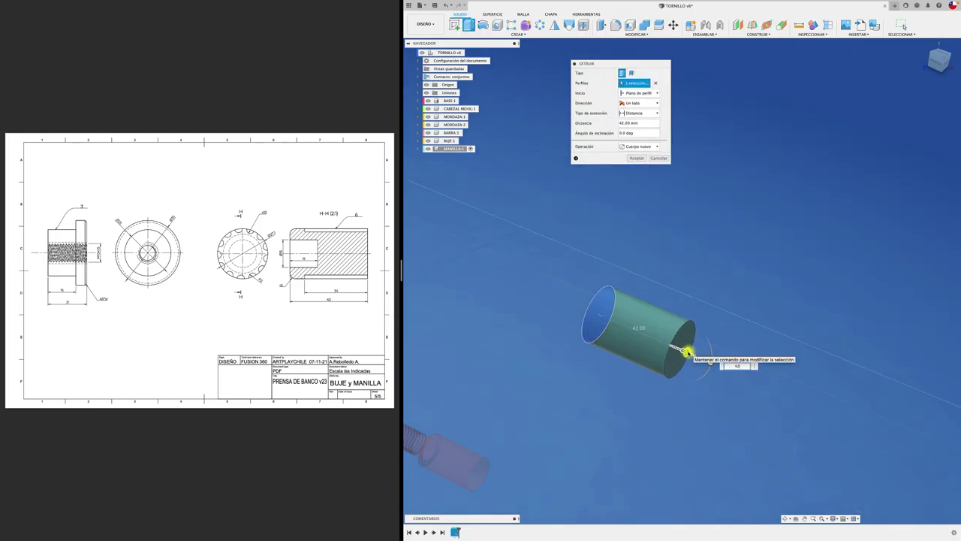
right_click(687, 353)
key(Return)
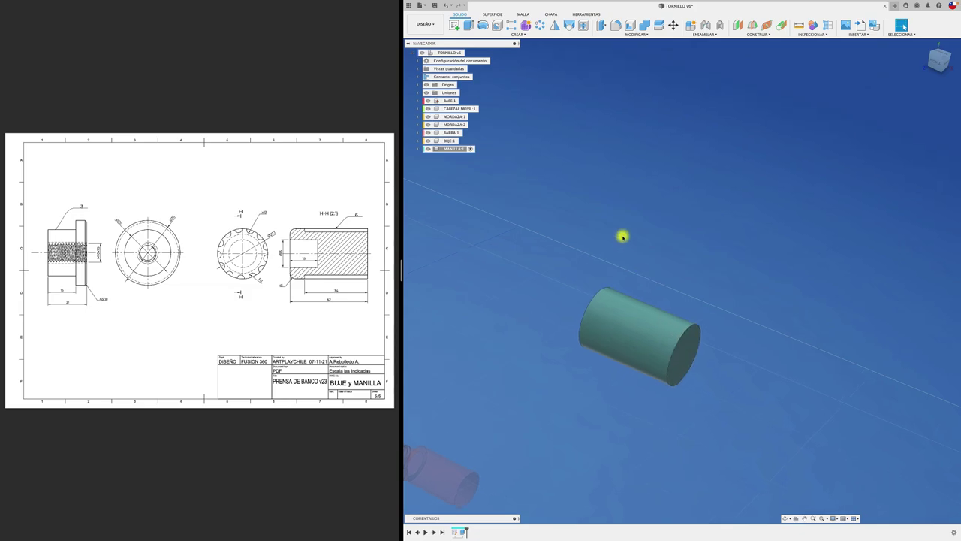
scroll(473, 263, up, 2)
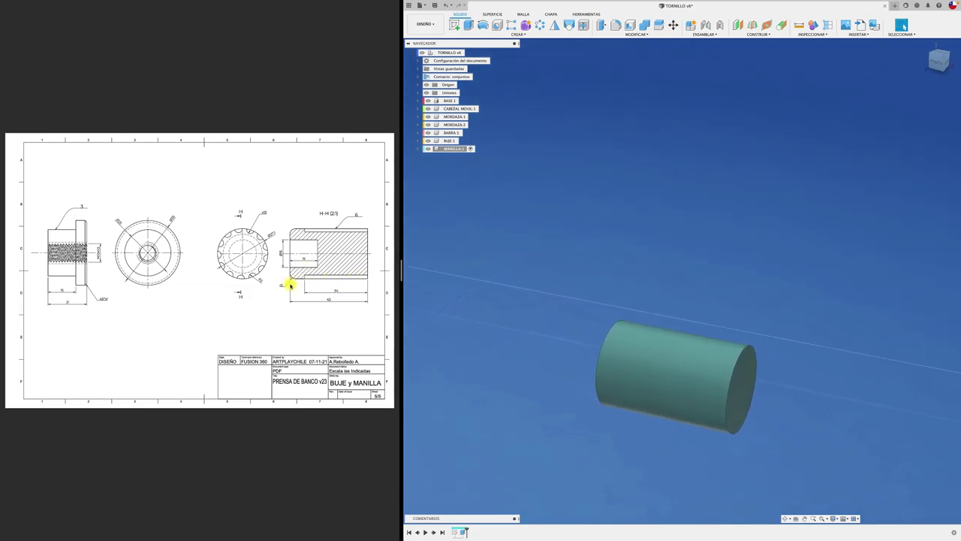
shift+middle_drag(513, 286, 625, 331)
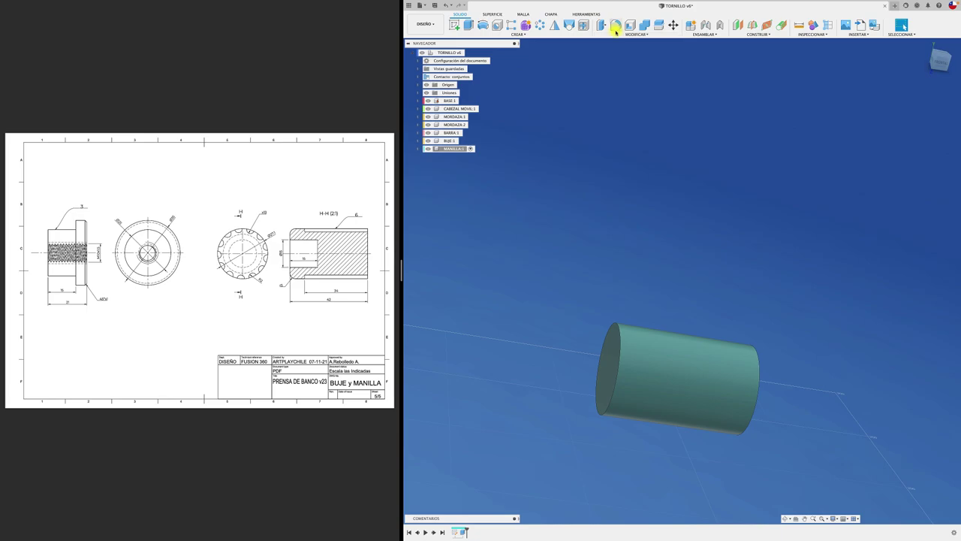
Step: Round the handle cylinder's end edge with a 5 mm fillet
click(615, 27)
click(615, 322)
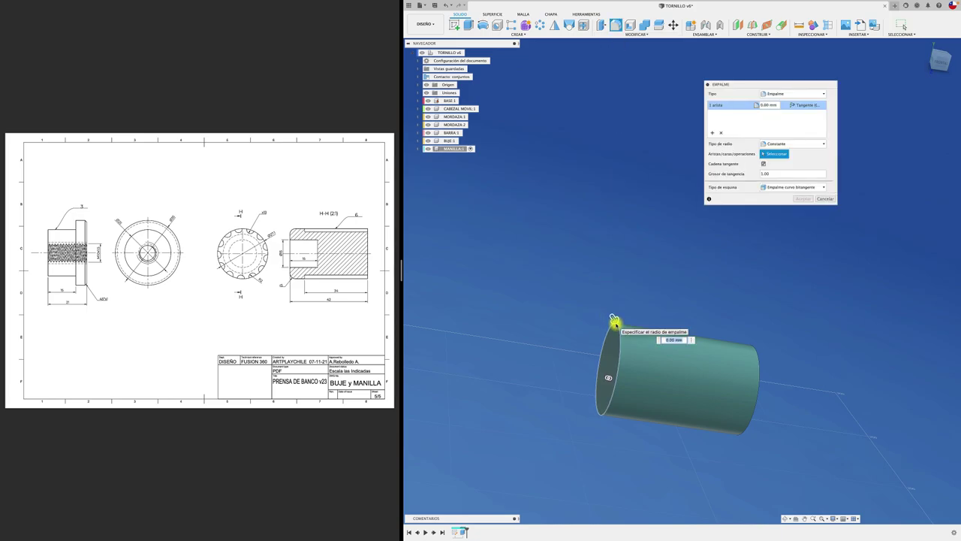
key(Return)
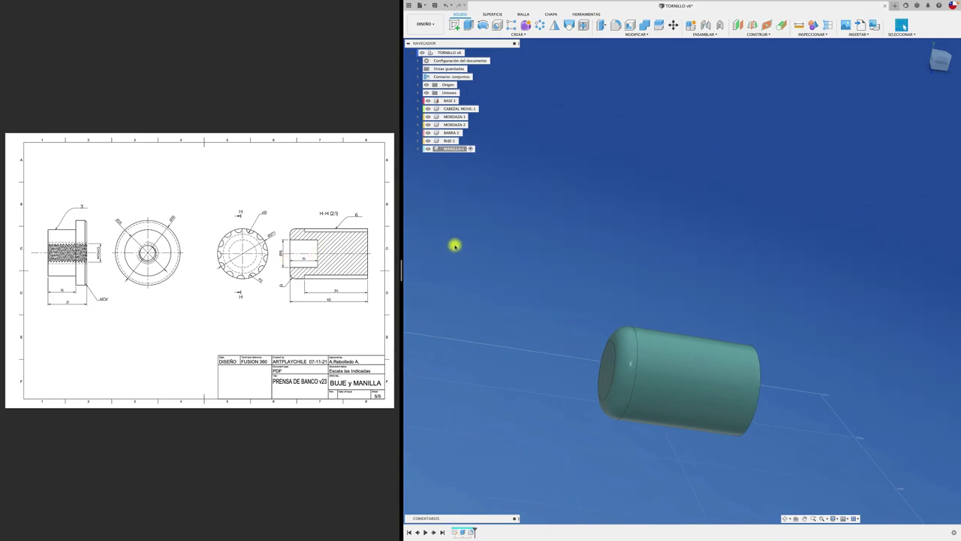
Step: Zoom in on the handle cylinder and start a new sketch
scroll(455, 245, down, 2)
scroll(455, 245, down, 3)
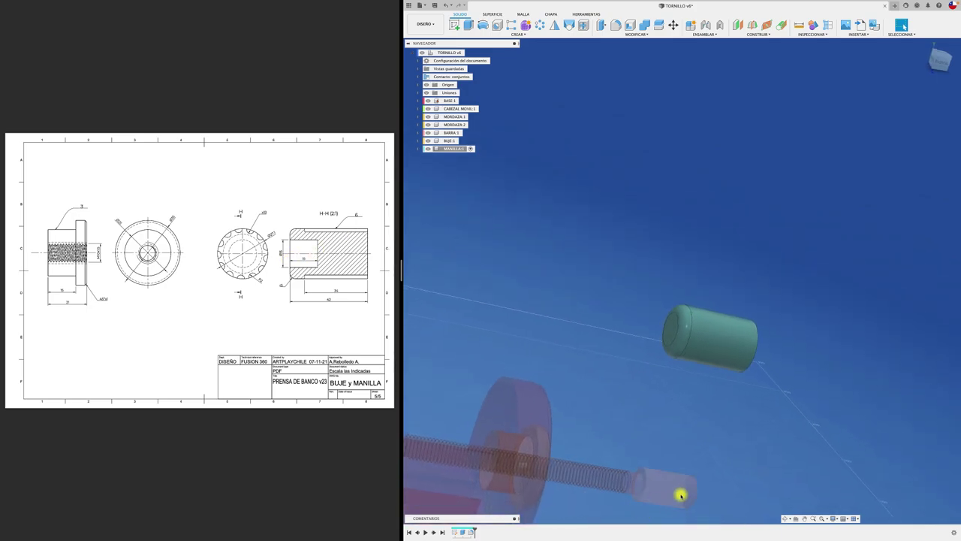
scroll(639, 360, up, 3)
click(454, 25)
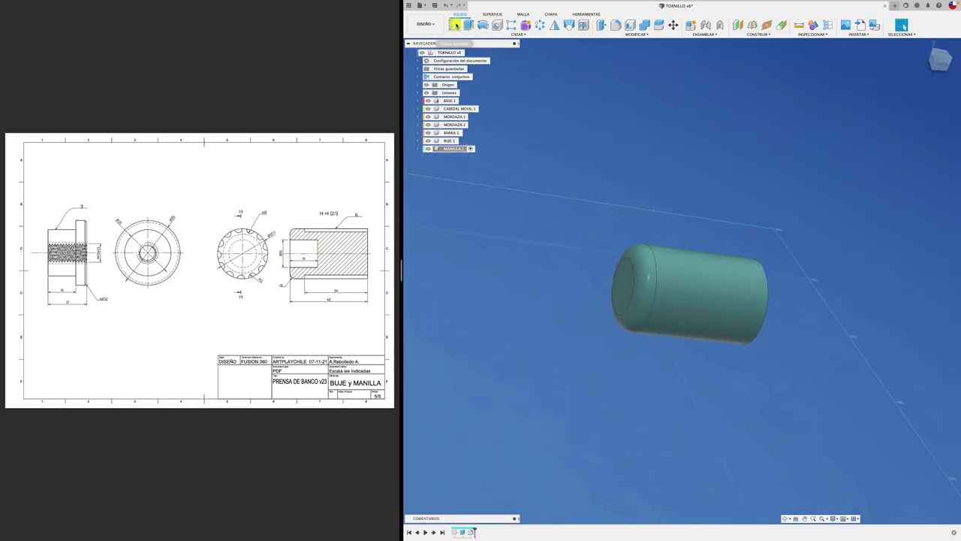
Step: Sketch a centred 15 mm diameter circle on the cylinder's end face
click(617, 281)
key(c)
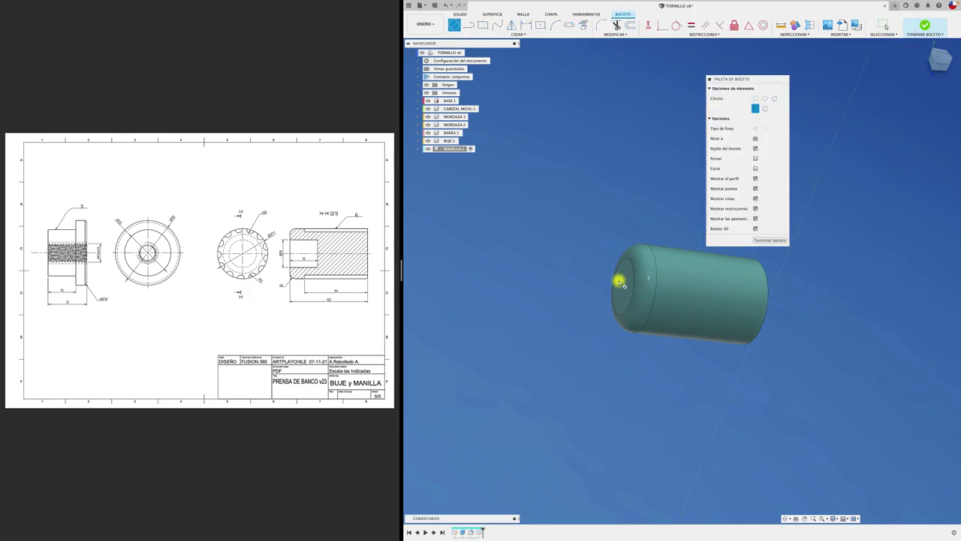
click(620, 284)
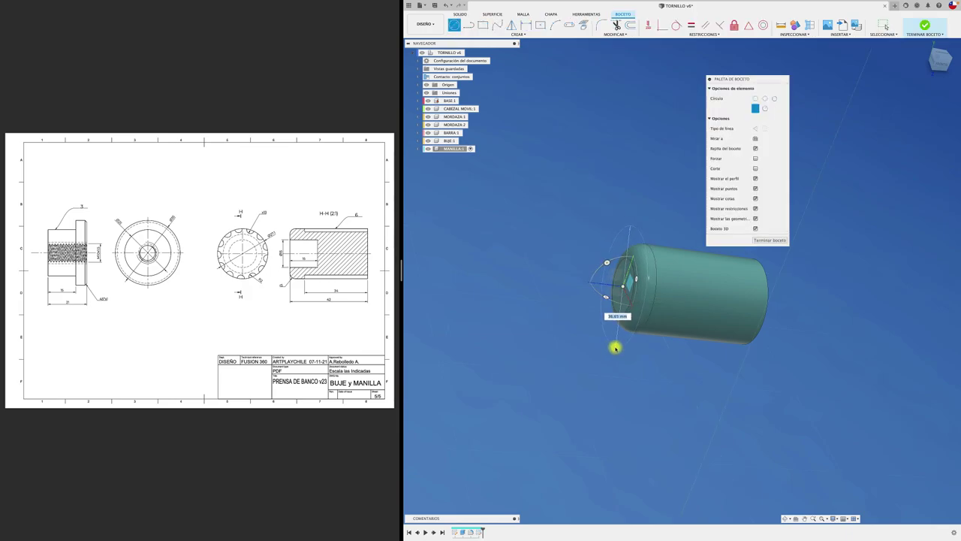
key(Return)
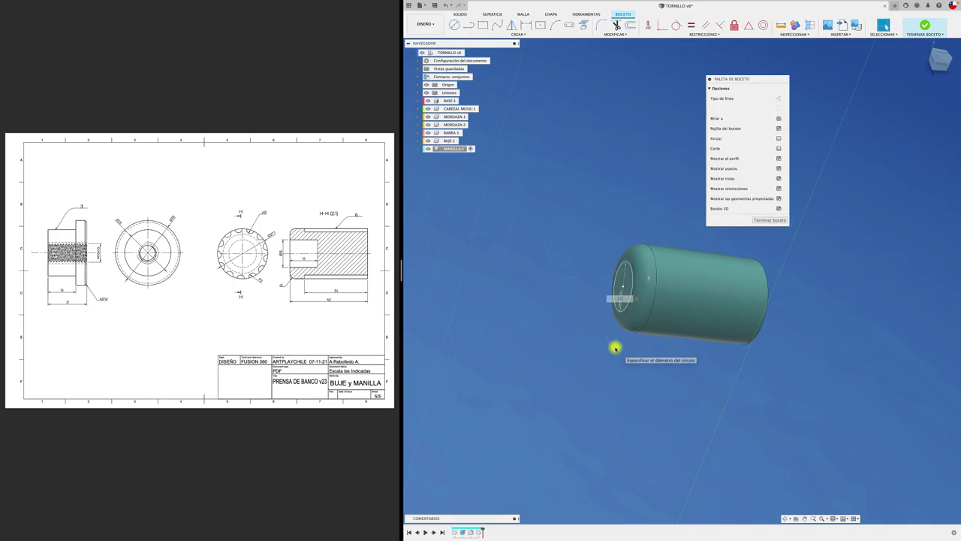
Step: Extrude the circle as a cut about 15 mm deep into the handle
key(e)
click(623, 301)
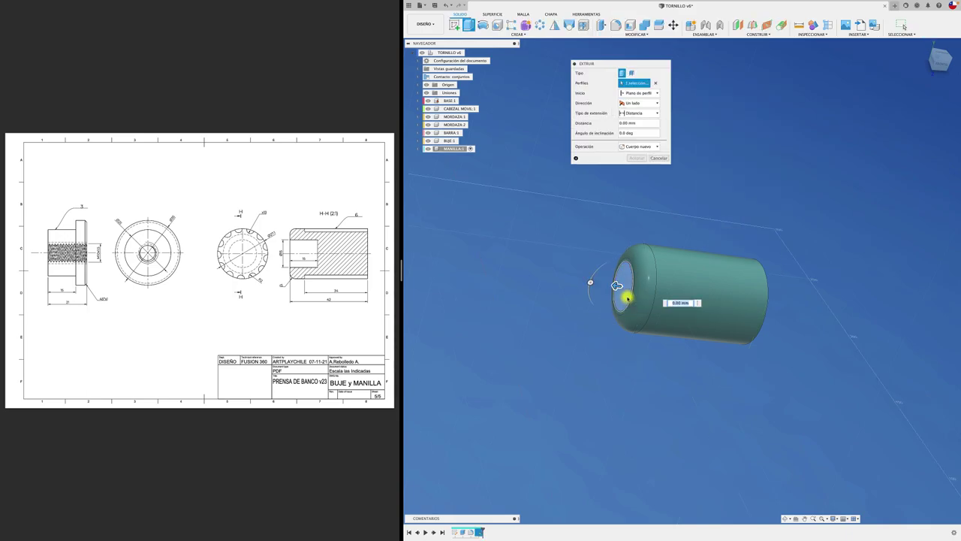
drag(617, 286, 664, 287)
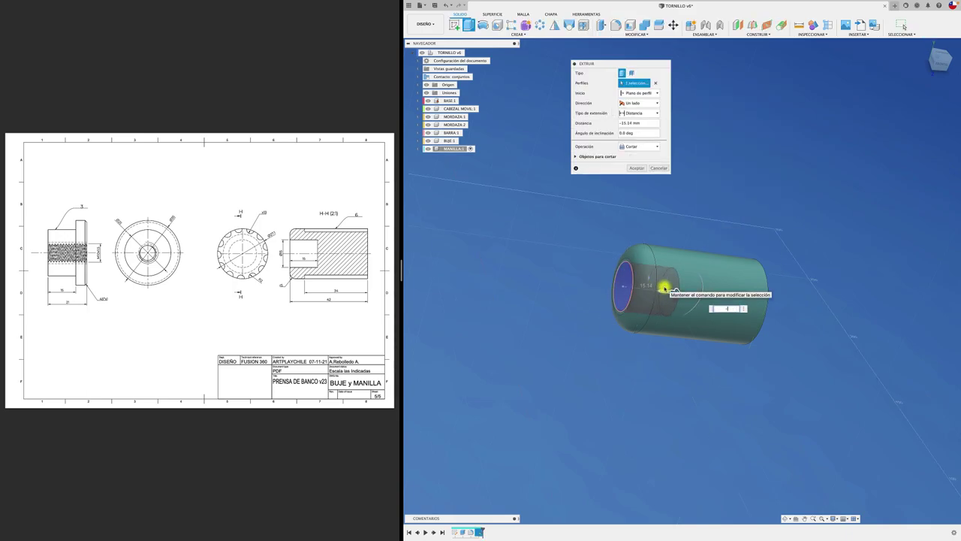
right_click(664, 287)
click(666, 285)
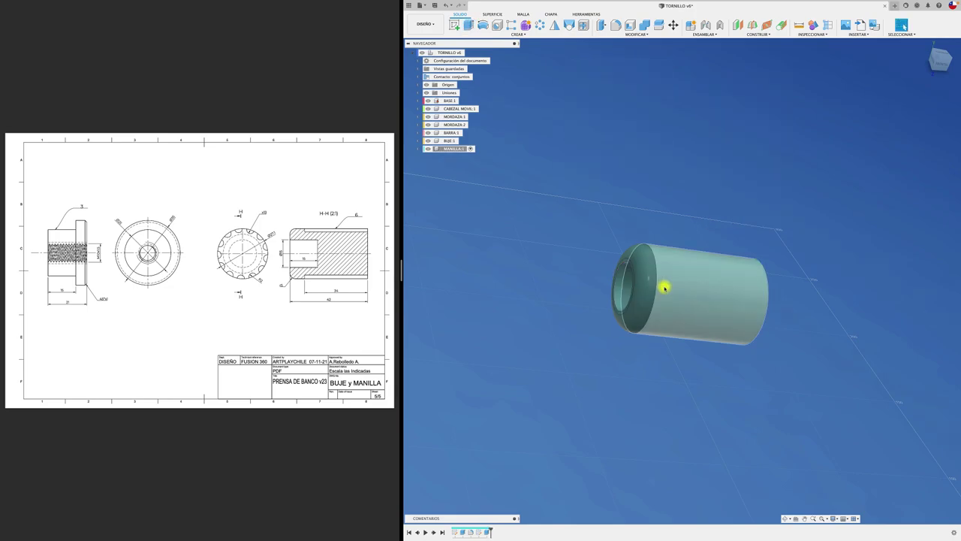
shift+middle_drag(553, 287, 553, 285)
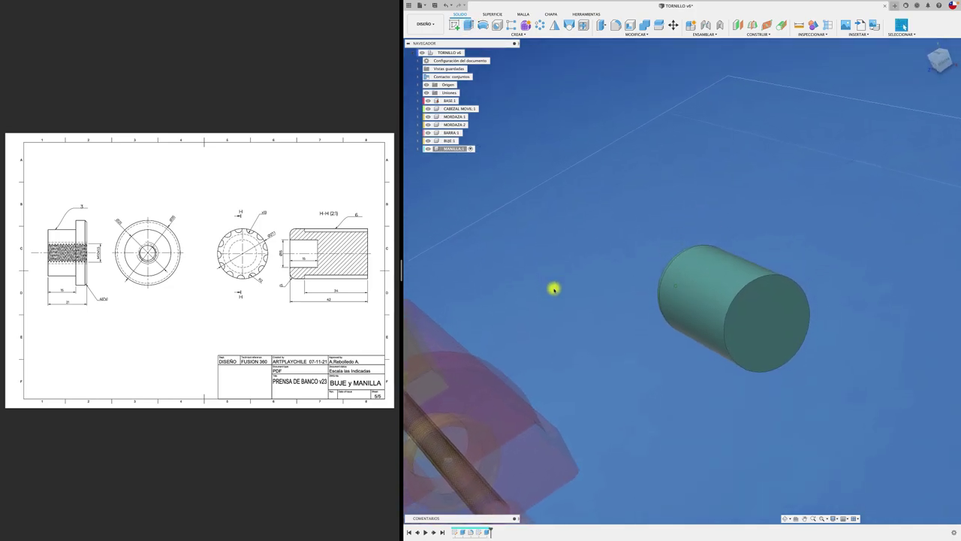
Step: Sketch a small circle on the rim of the handle's flat end face
click(455, 24)
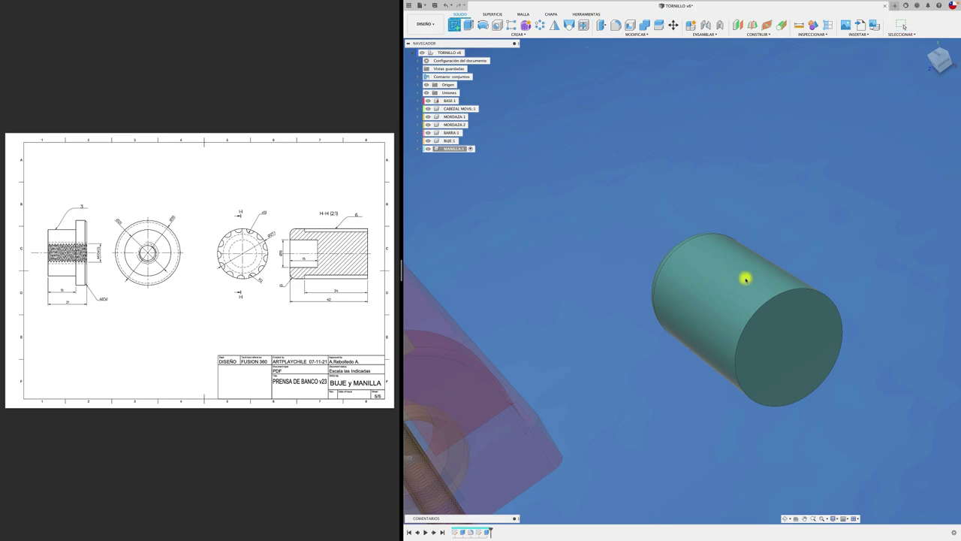
click(800, 311)
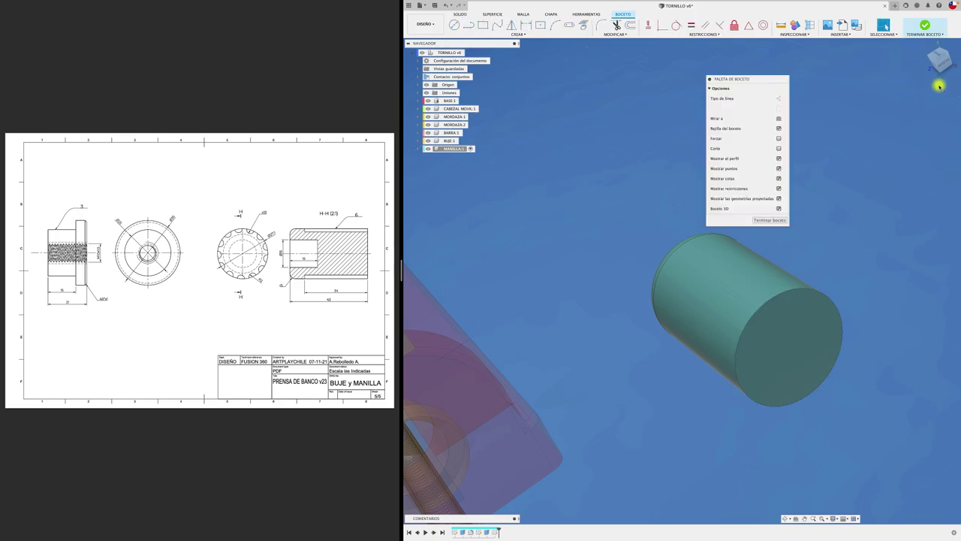
click(799, 519)
click(781, 336)
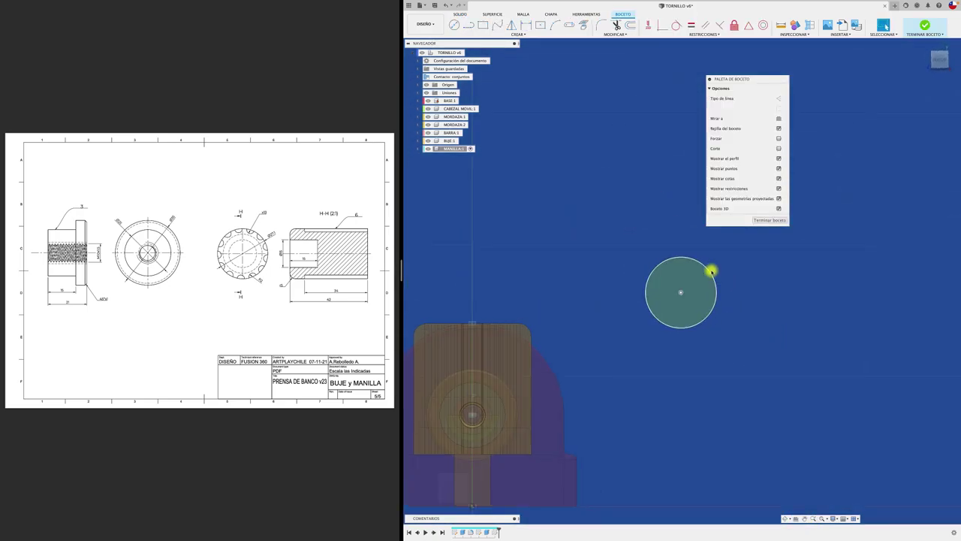
scroll(705, 263, up, 3)
scroll(674, 237, up, 3)
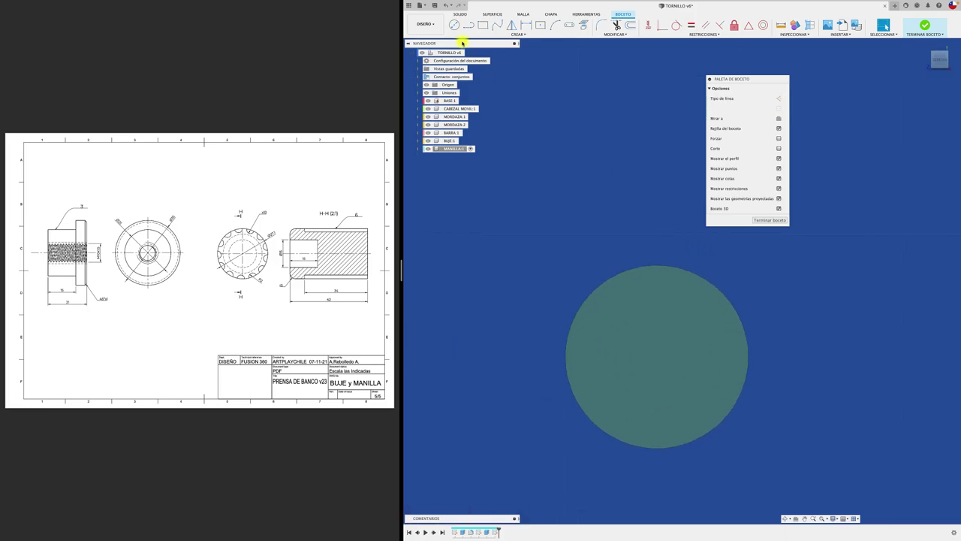
click(454, 25)
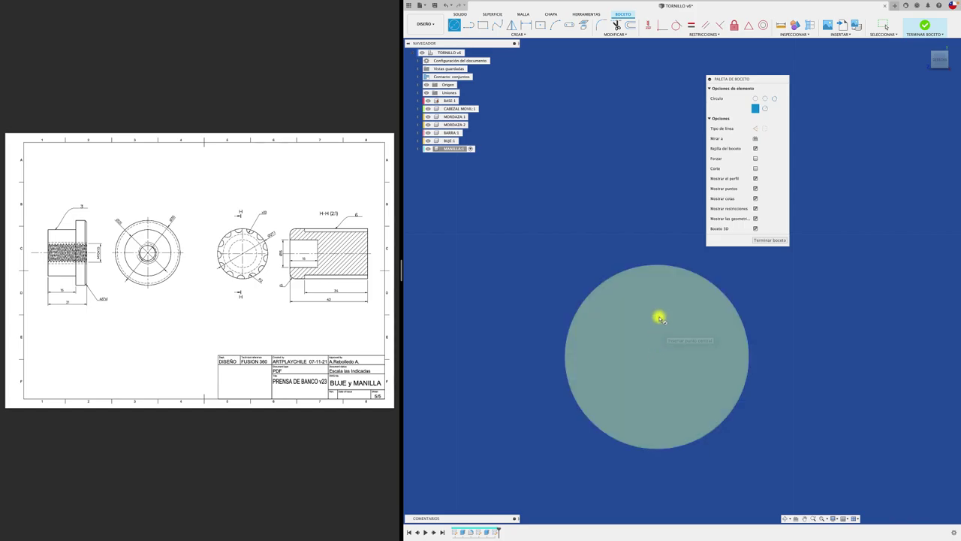
click(655, 266)
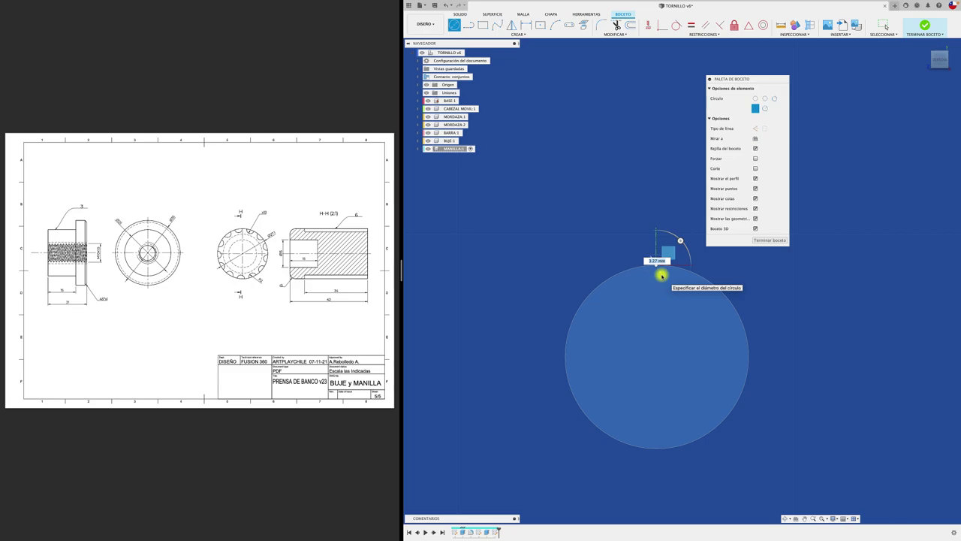
click(666, 272)
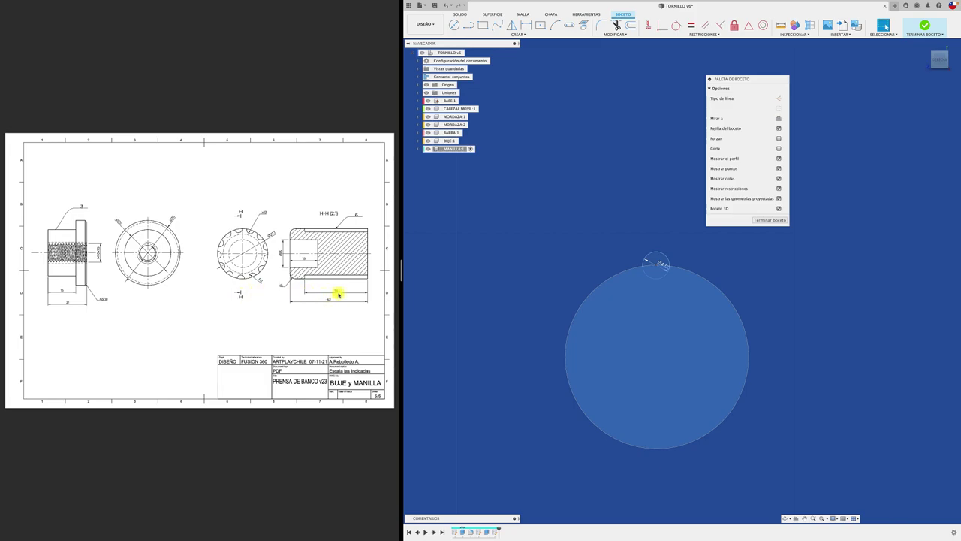
Step: Extrude the small circle as a -34 mm cut along the handle's side
key(e)
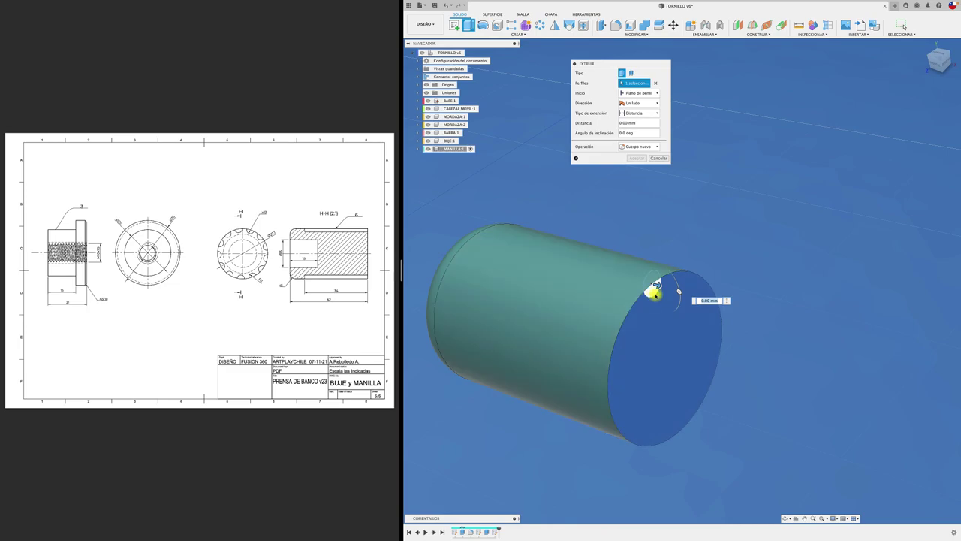
click(650, 292)
click(705, 285)
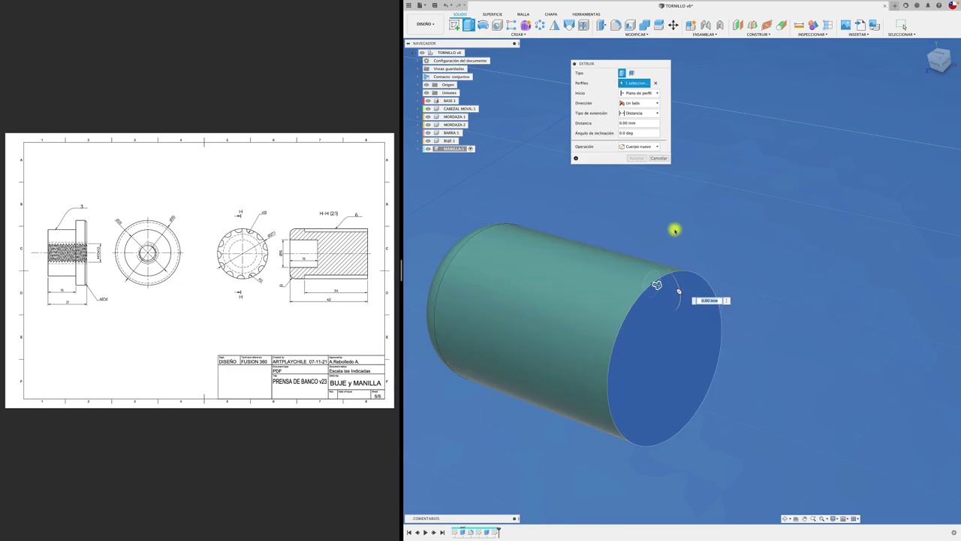
click(658, 159)
key(e)
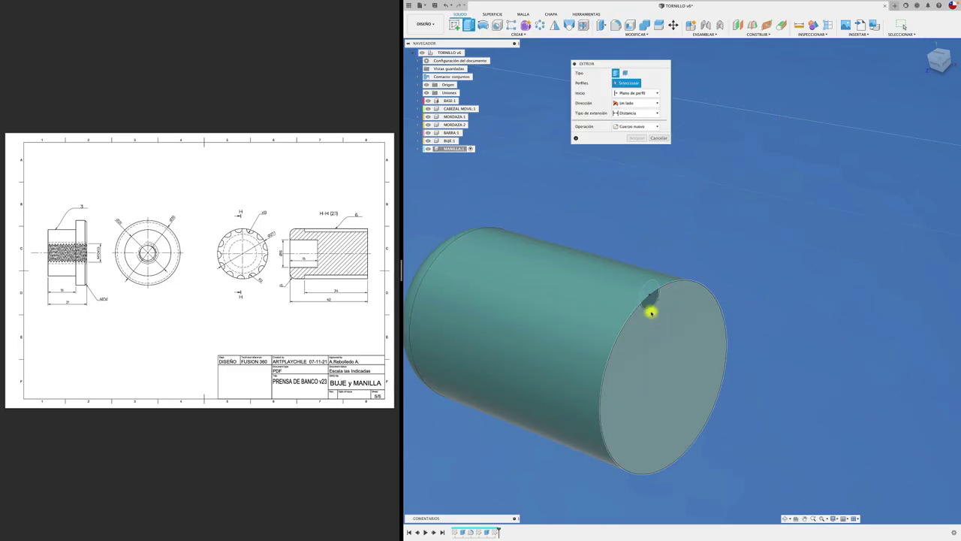
click(652, 303)
drag(657, 304, 547, 283)
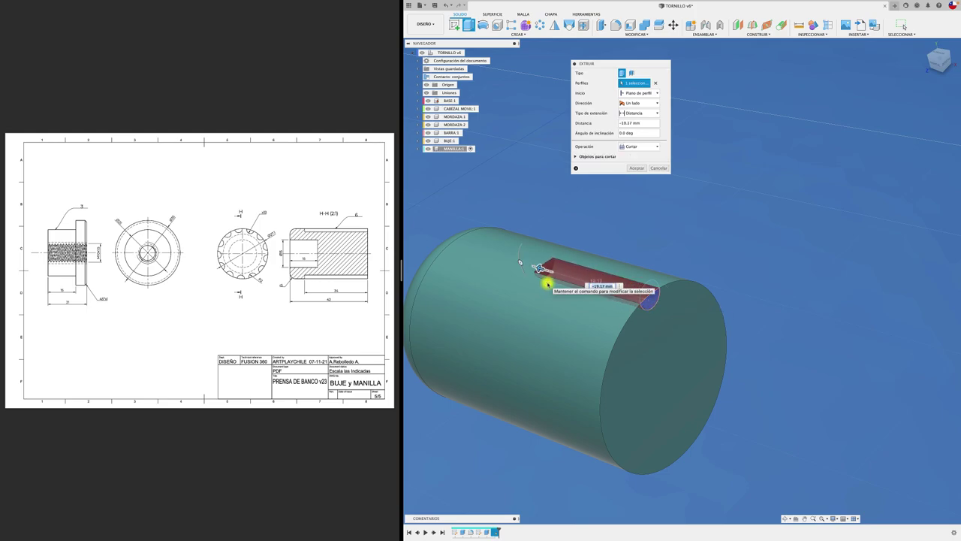
text(-34)
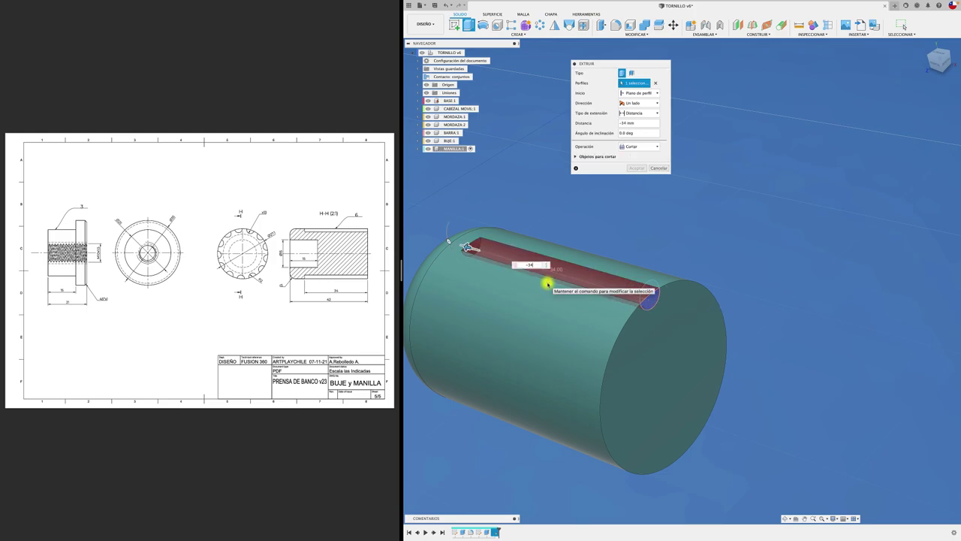
key(Return)
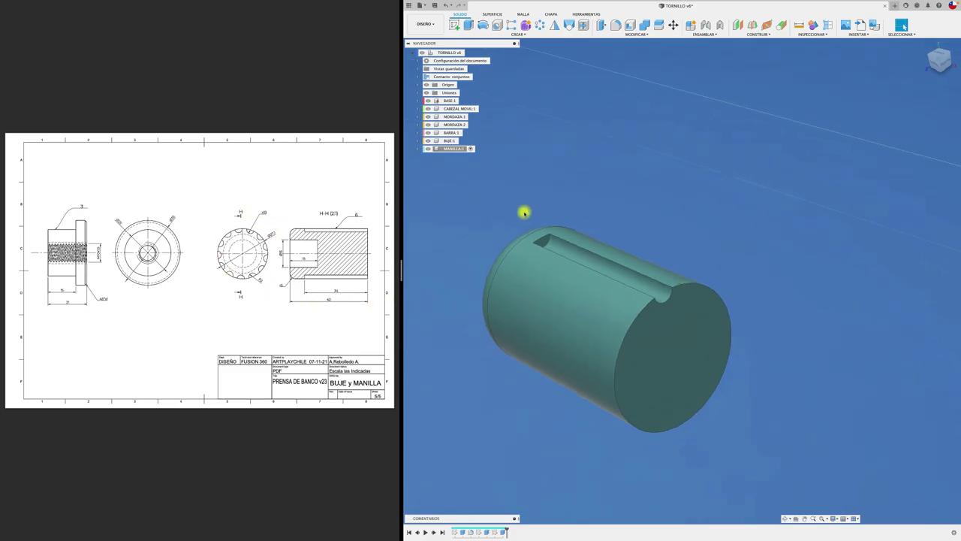
shift+middle_drag(524, 213, 587, 199)
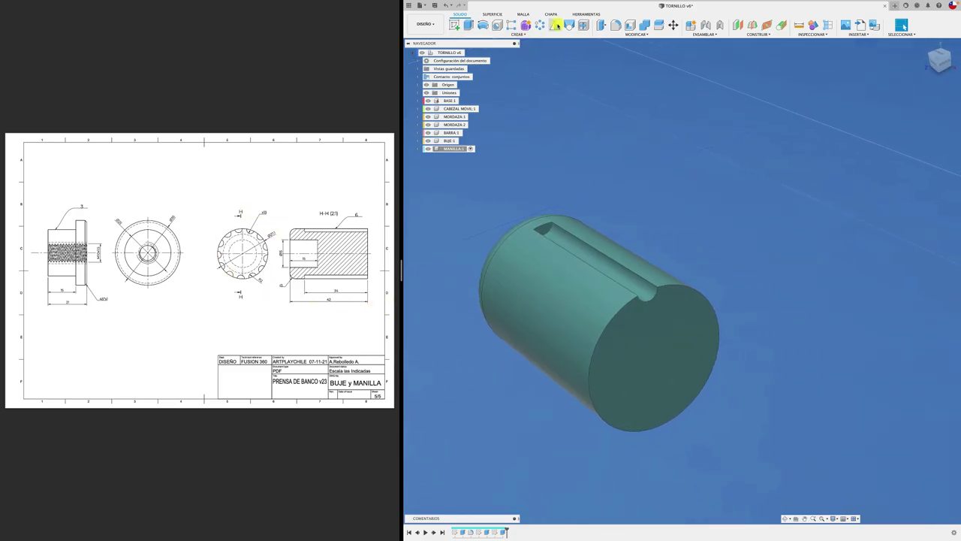
Step: Circular-pattern the groove faces 13 times around the handle's axis, then fit the view
click(519, 33)
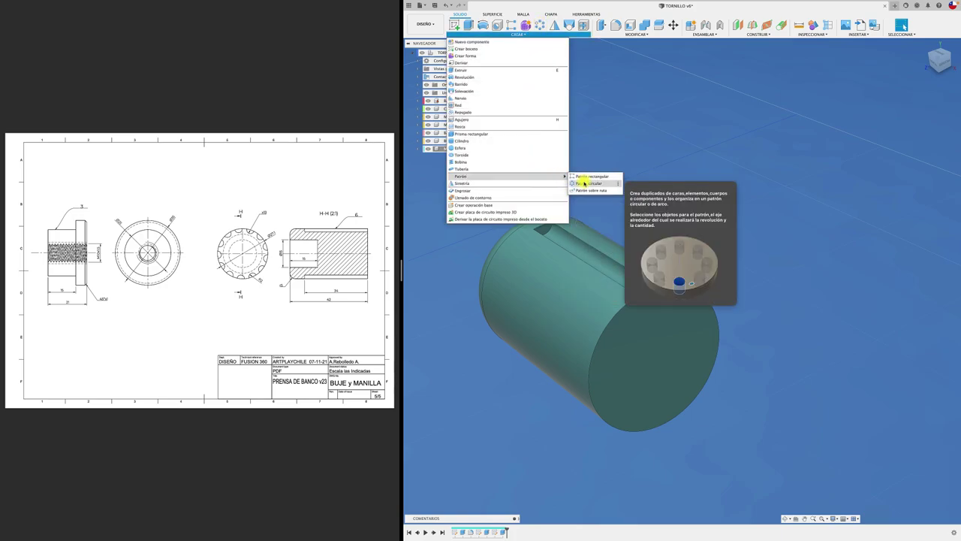
click(577, 184)
click(579, 251)
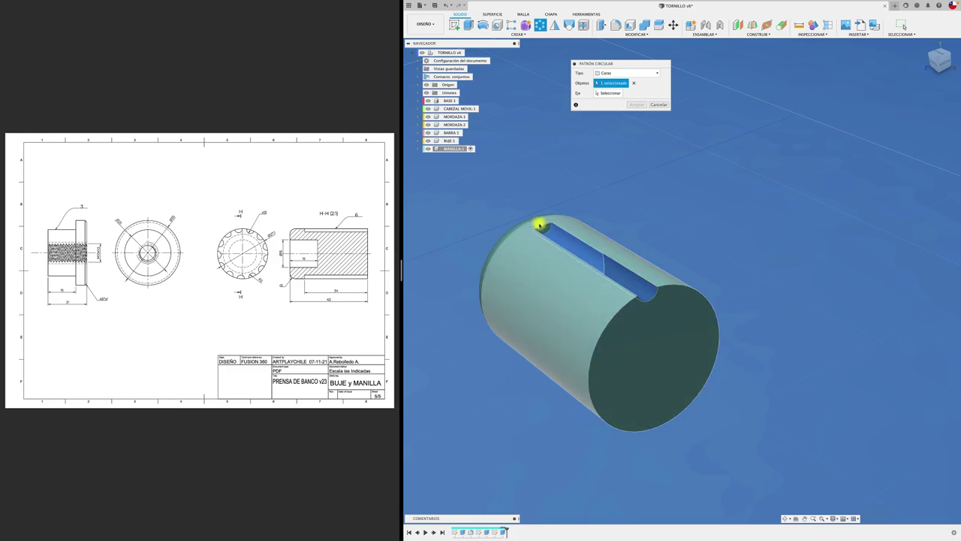
click(543, 221)
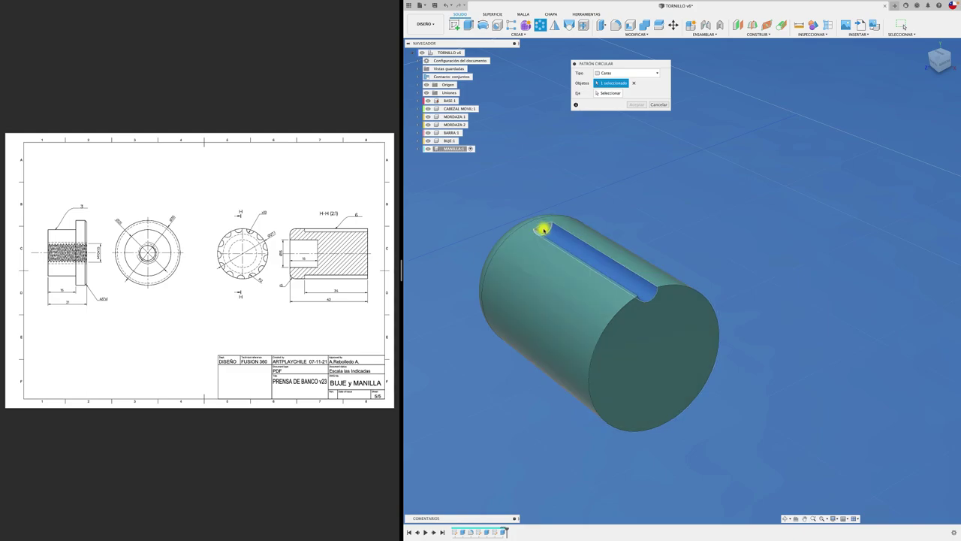
click(606, 95)
click(683, 286)
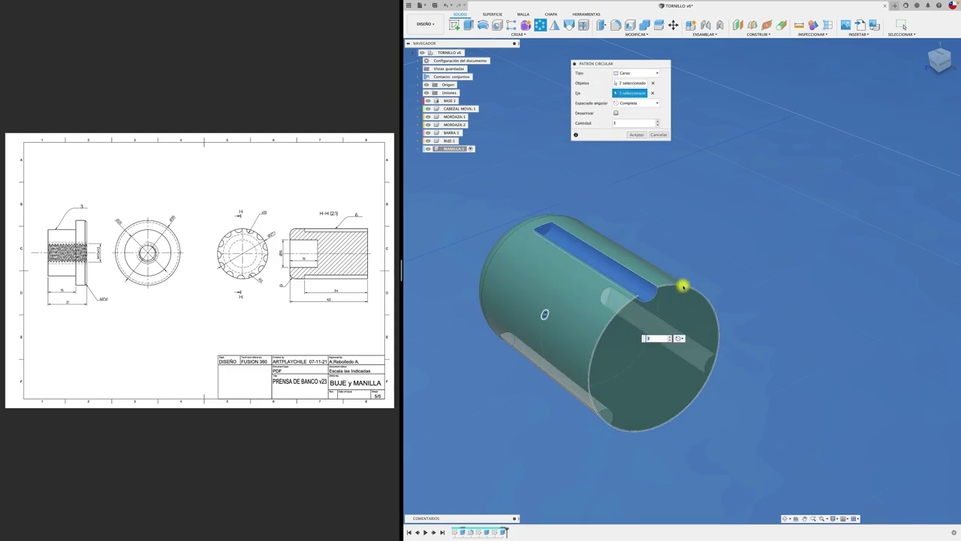
text(3)
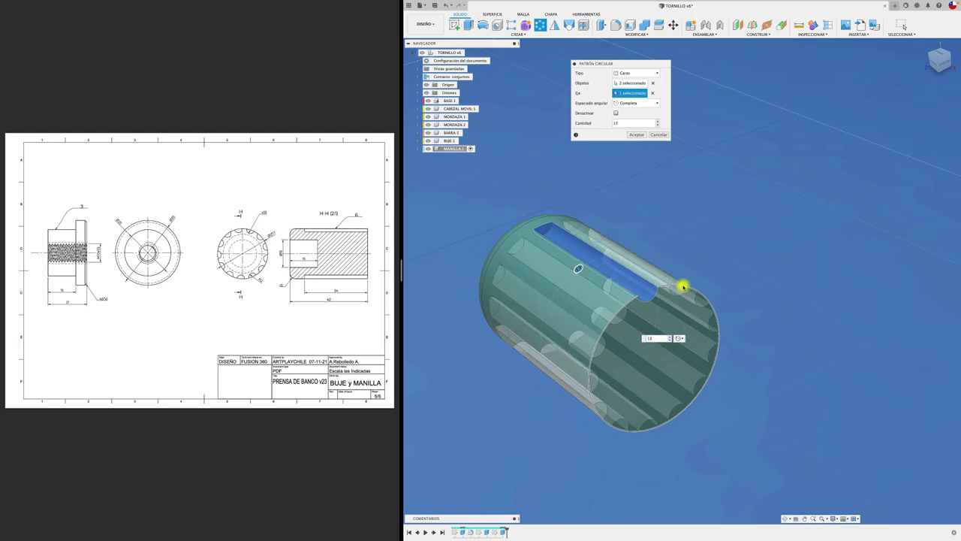
click(636, 135)
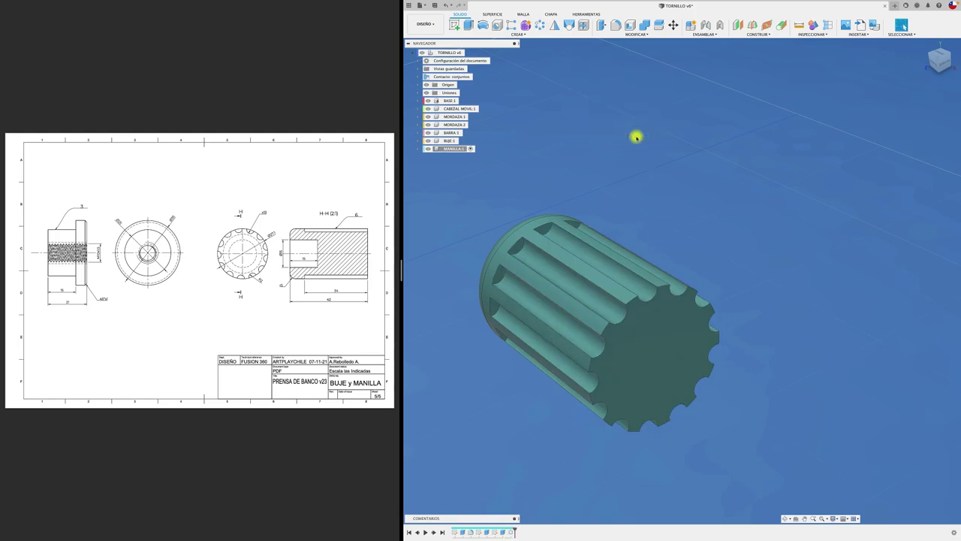
key(F6)
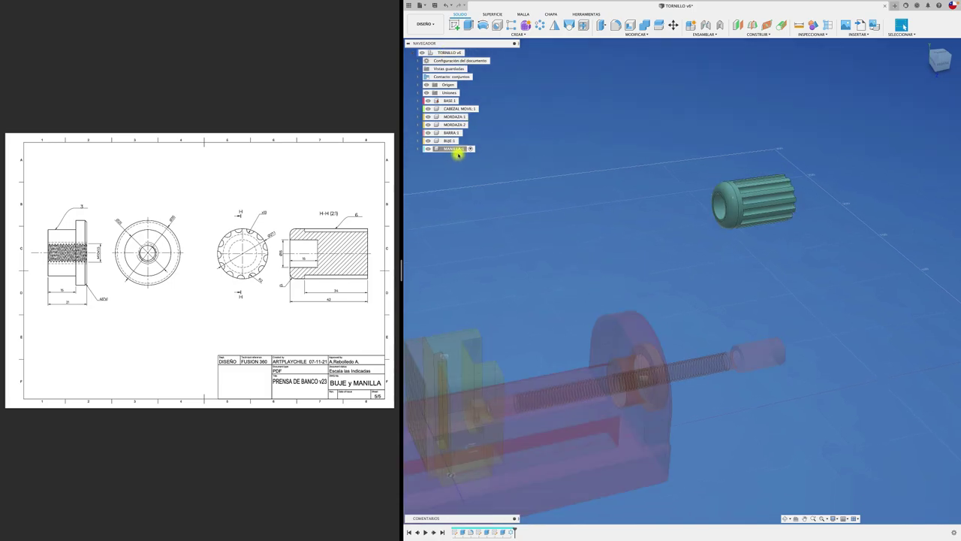
Step: Activate TORNILLO v6 and move the MANILLA handle beside the screw bar's end for jointing
click(464, 150)
double_click(455, 52)
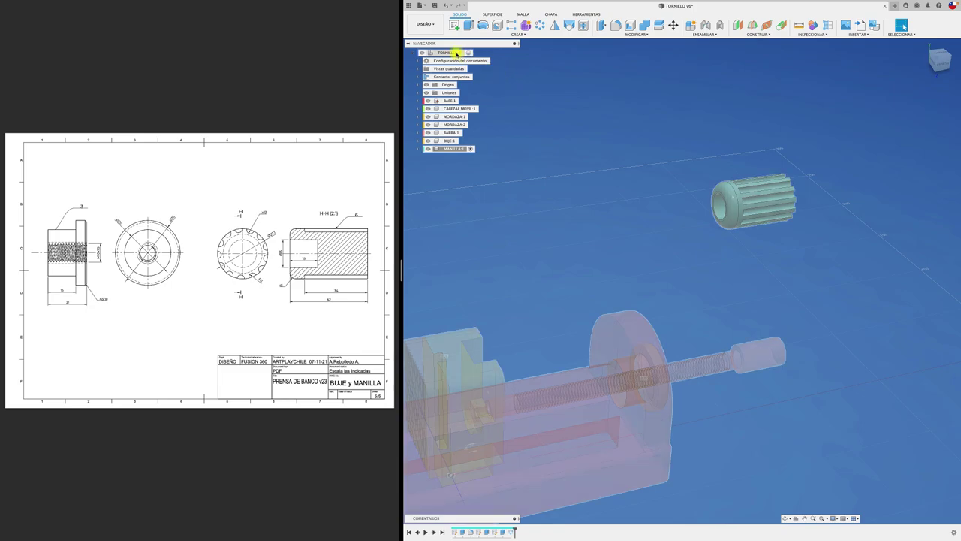
drag(733, 206, 818, 304)
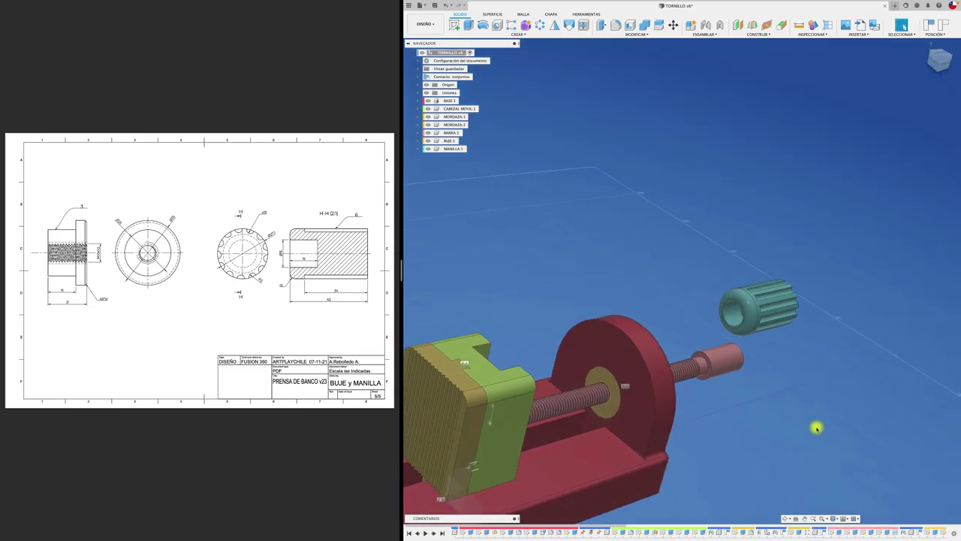
scroll(816, 427, up, 5)
scroll(799, 415, up, 2)
scroll(790, 413, up, 2)
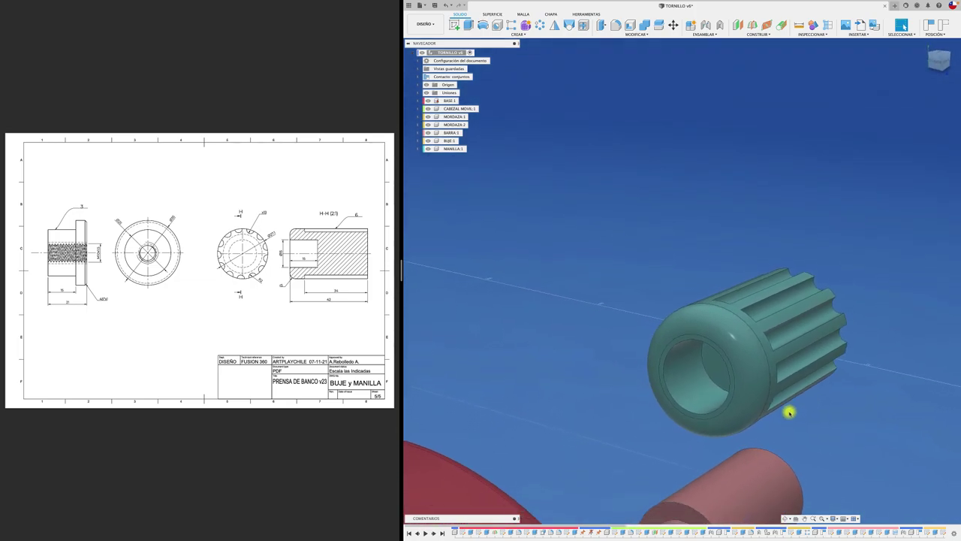
shift+middle_drag(789, 477, 749, 446)
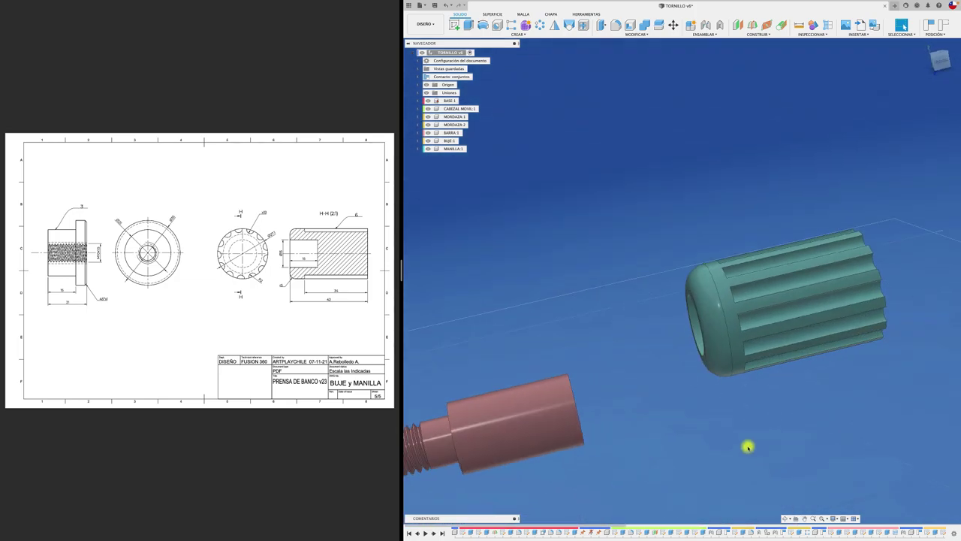
mouse_move(556, 401)
shift+middle_down()
mouse_move(550, 368)
mouse_move(612, 355)
shift+middle_up()
key(j)
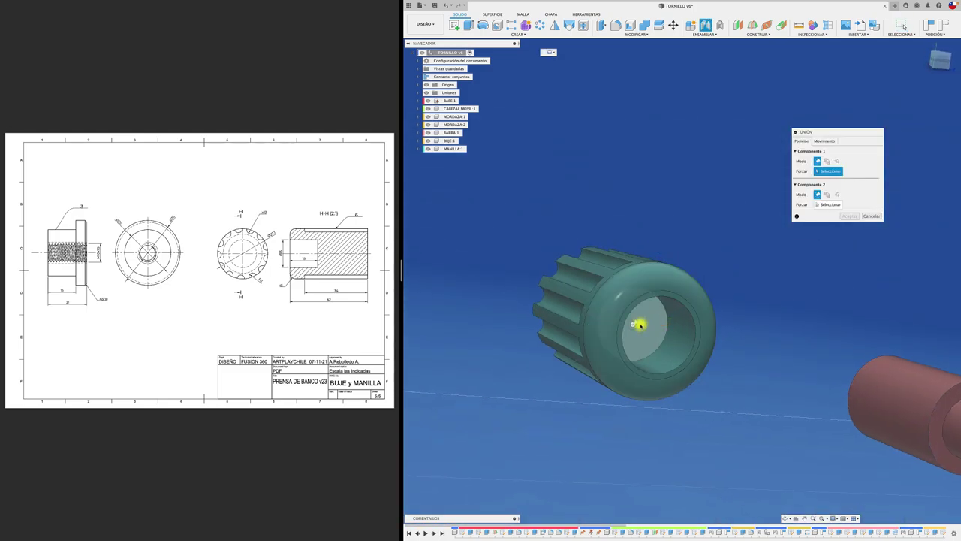
Step: Joint the handle's bore centre to the BARRA screw end, previewing its motion
click(635, 326)
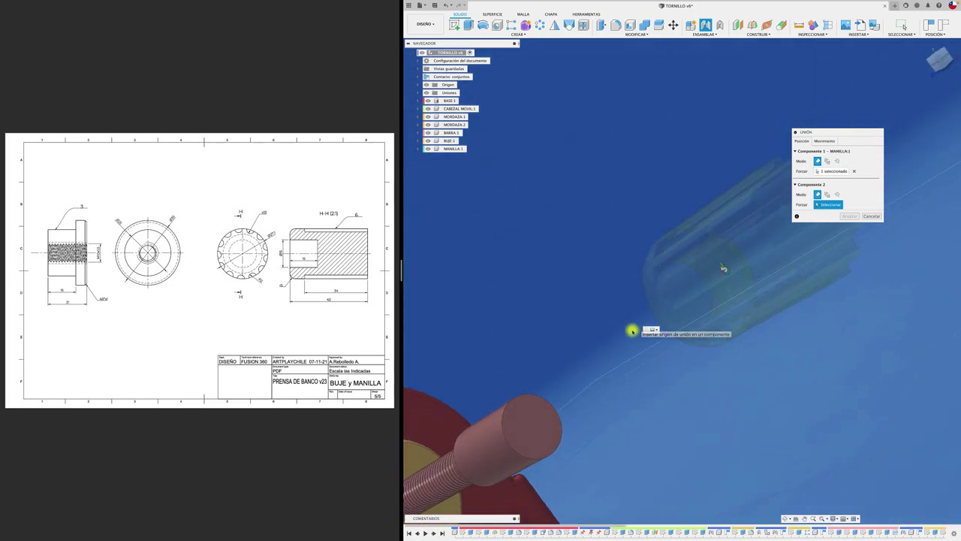
click(550, 417)
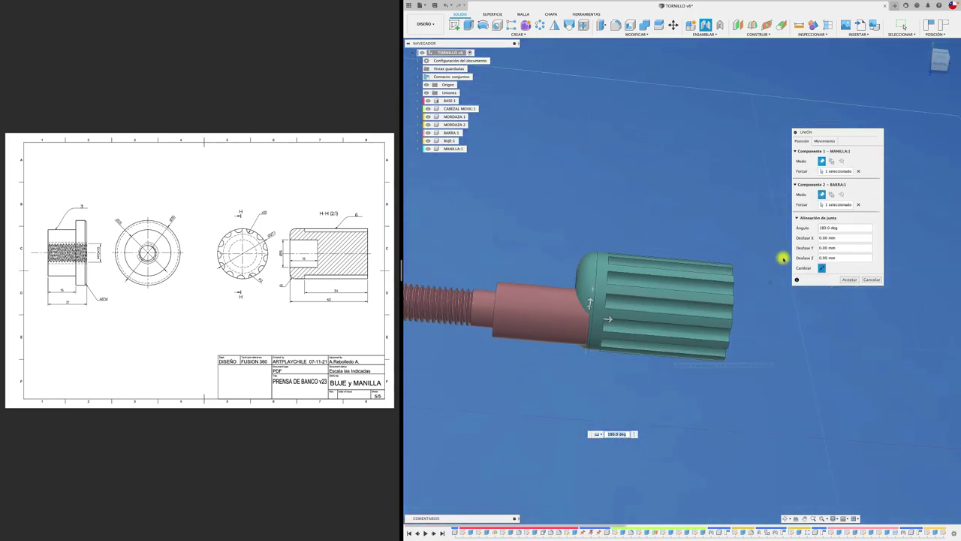
click(827, 142)
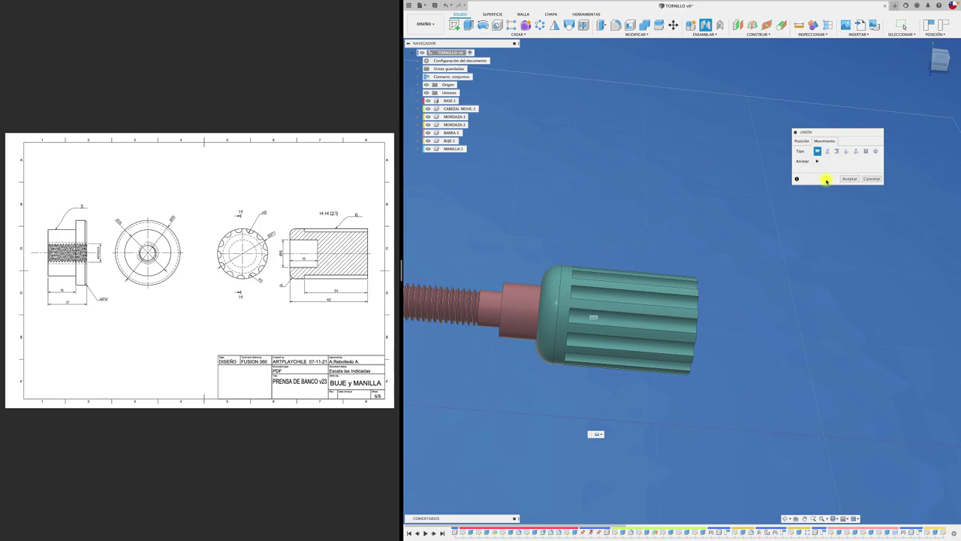
click(817, 161)
click(847, 178)
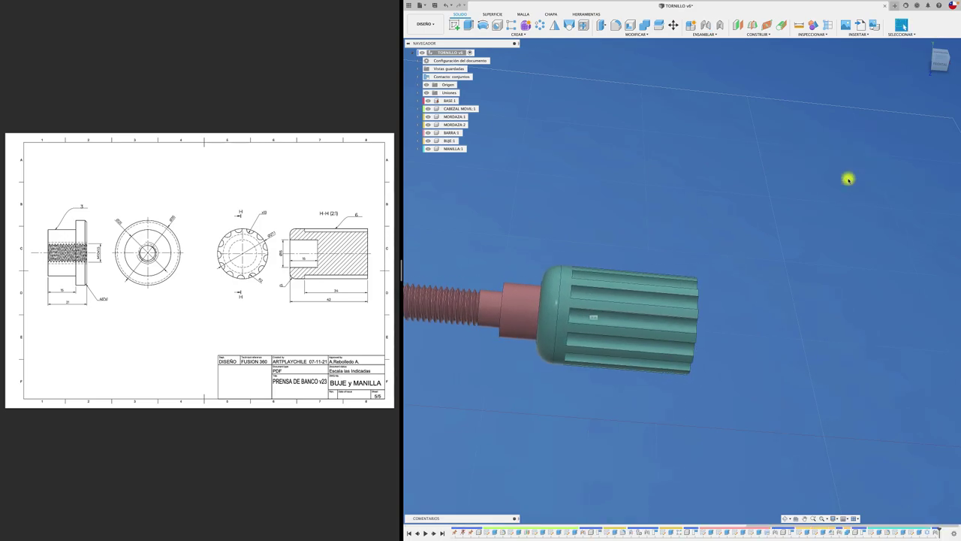
scroll(800, 208, down, 3)
shift+middle_drag(800, 208, 635, 280)
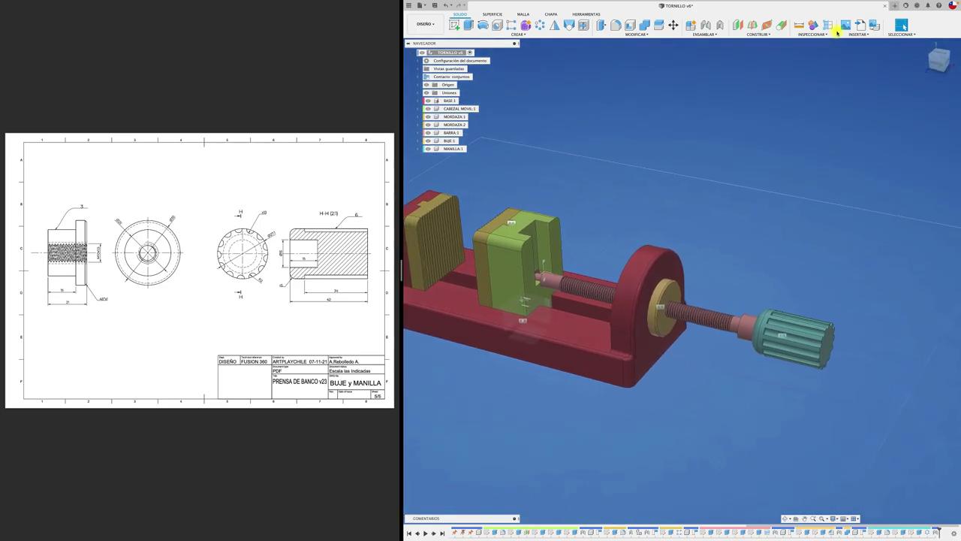
click(827, 24)
click(585, 363)
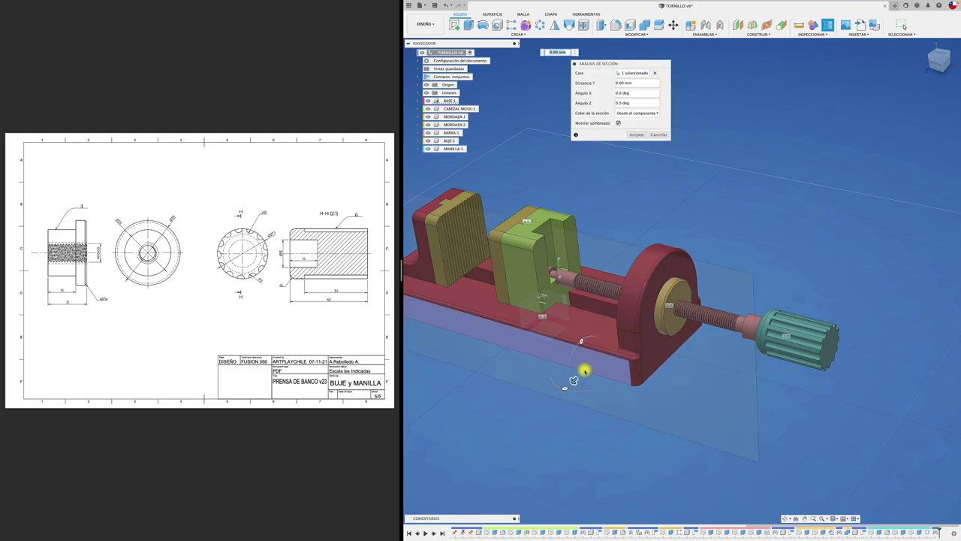
mouse_move(574, 380)
mouse_down()
mouse_move(630, 326)
mouse_move(555, 400)
mouse_up()
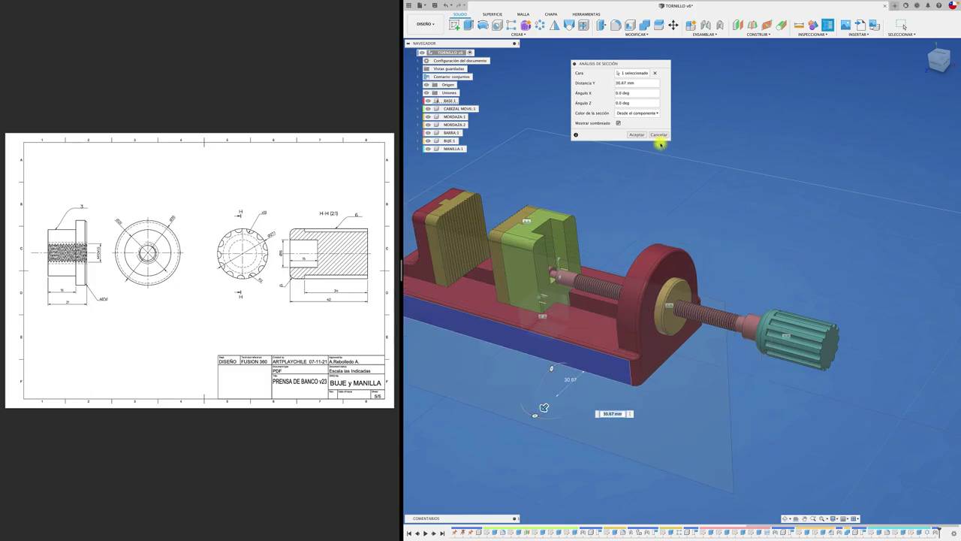
click(659, 135)
scroll(702, 247, down, 3)
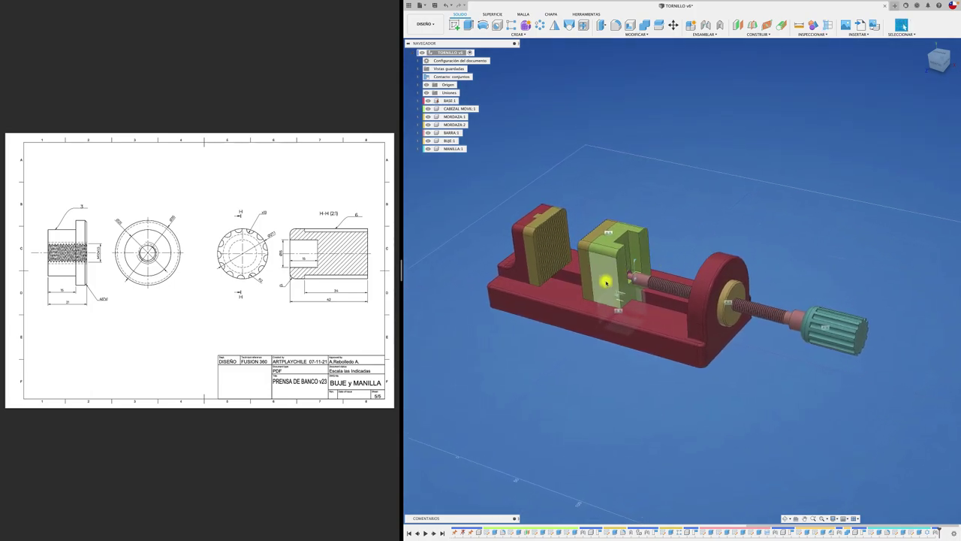
scroll(627, 280, up, 2)
drag(627, 280, 599, 274)
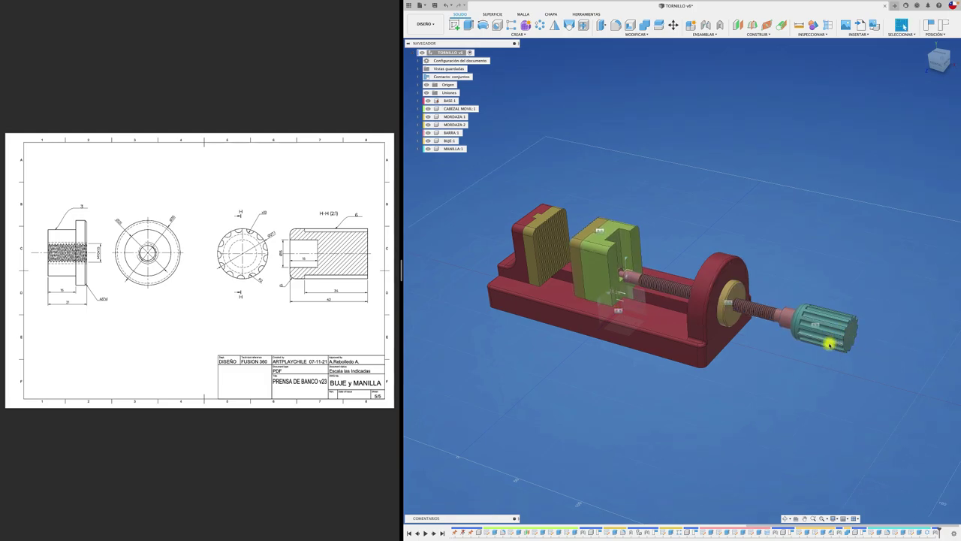
Step: Drag the moving jaw to check how it slides along the screw
drag(586, 275, 651, 237)
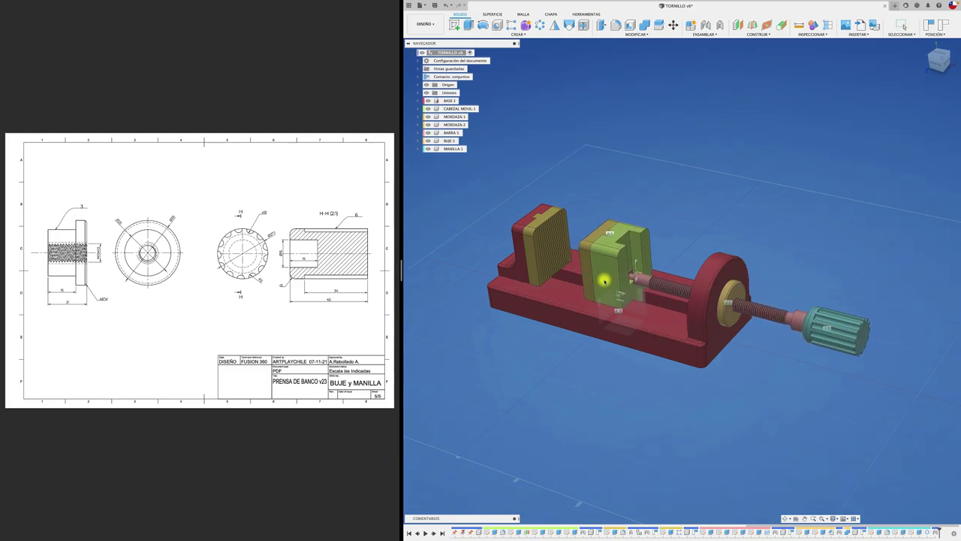
scroll(687, 226, up, 5)
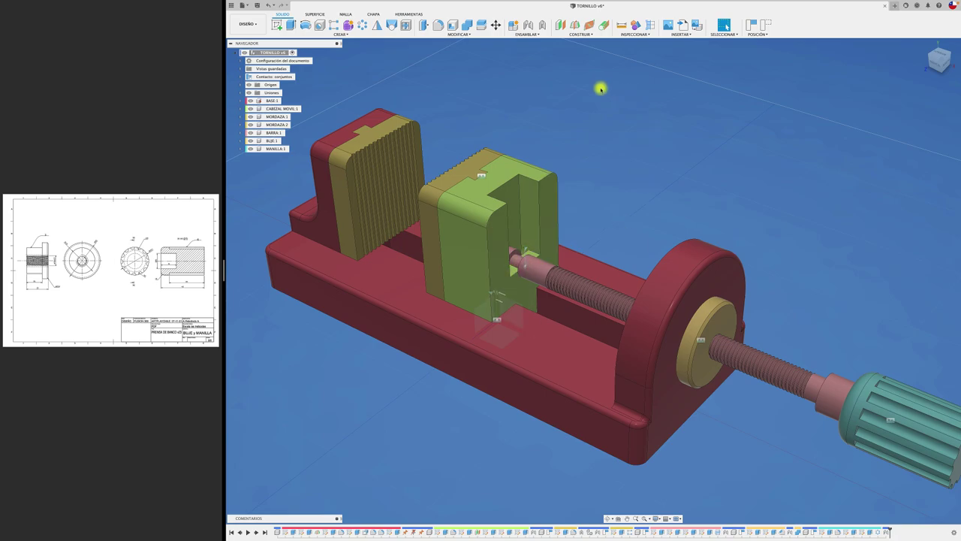
click(526, 35)
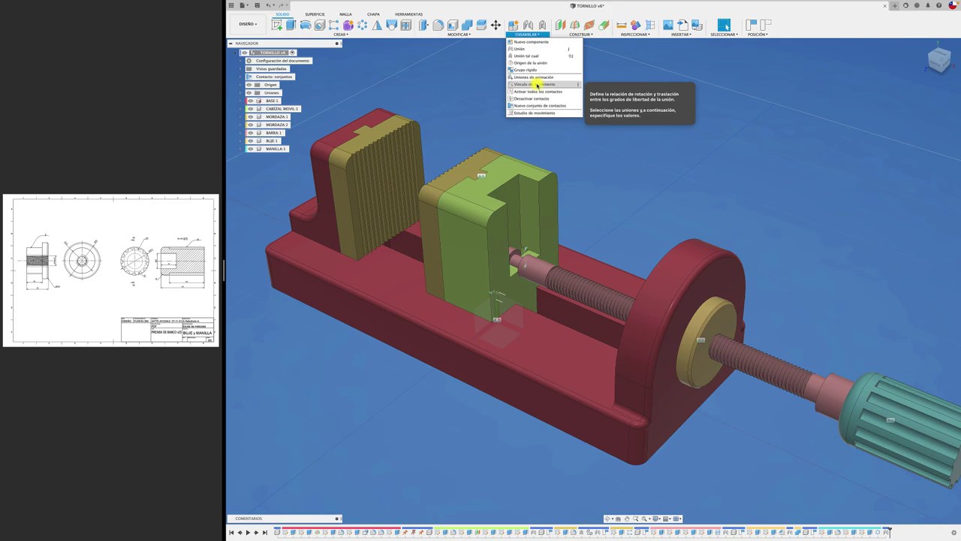
Step: Motion-link the jaw slider and handle joints so 360° of turn gives 10 mm travel
click(537, 85)
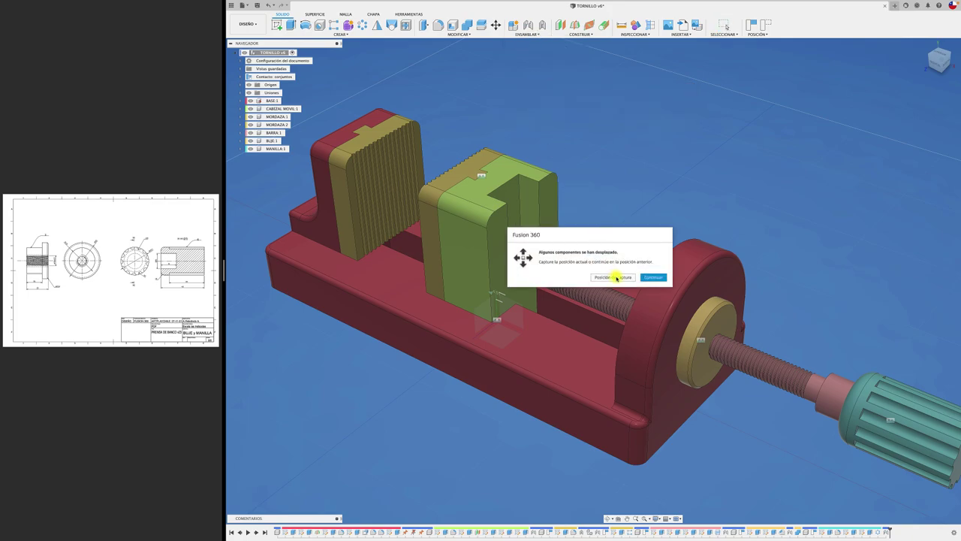
click(614, 277)
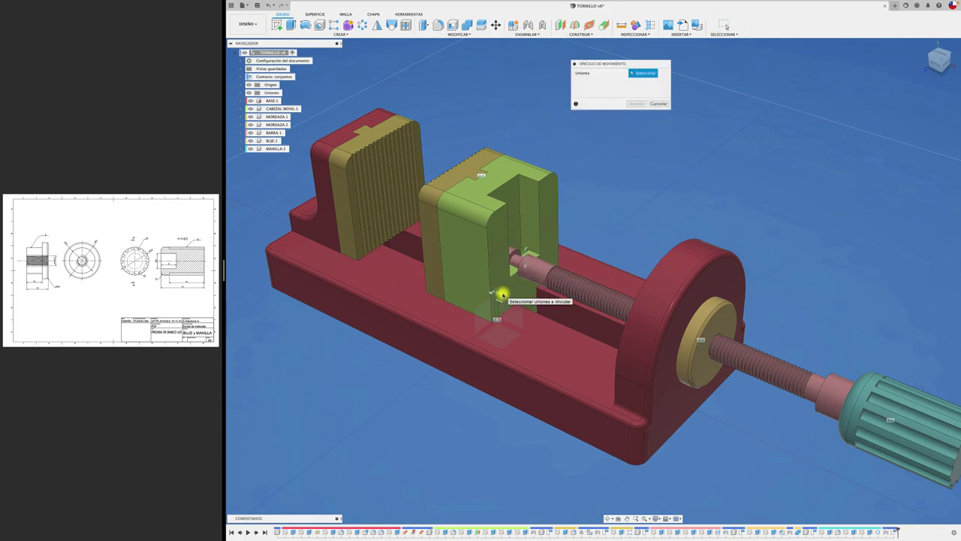
click(501, 294)
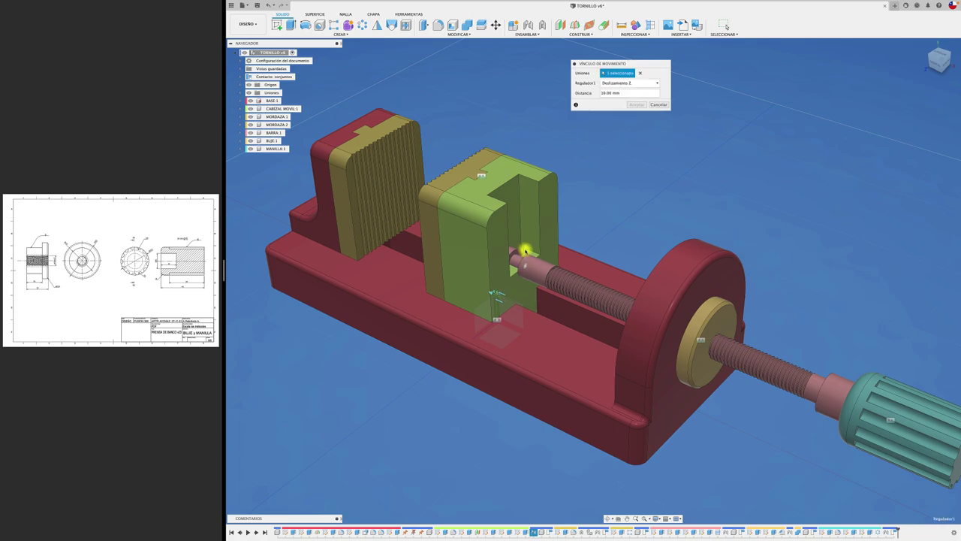
click(525, 250)
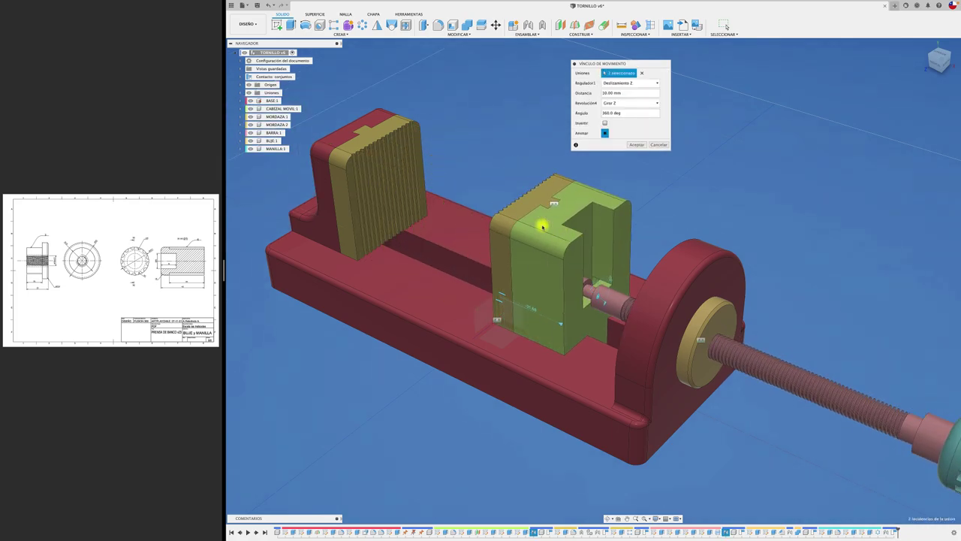
click(636, 145)
scroll(575, 213, down, 1)
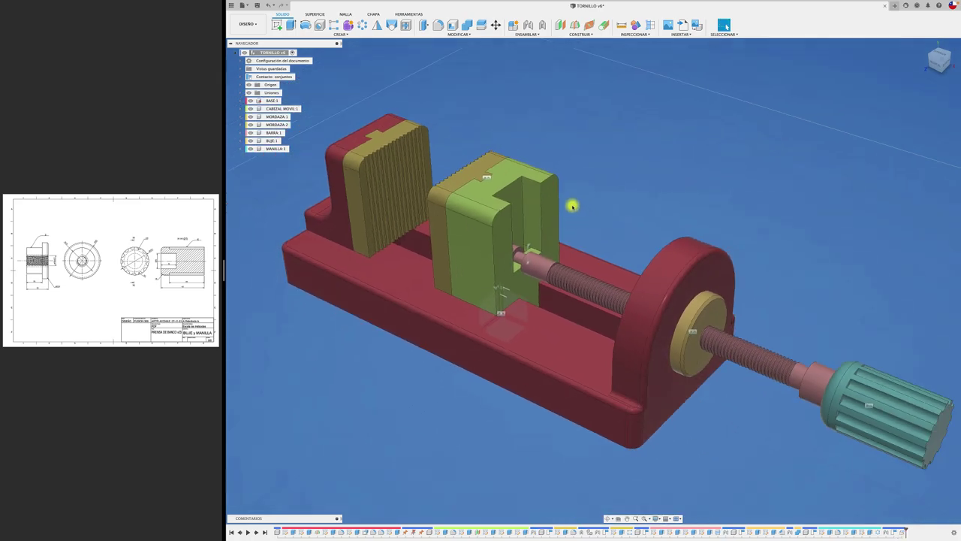
scroll(526, 217, up, 2)
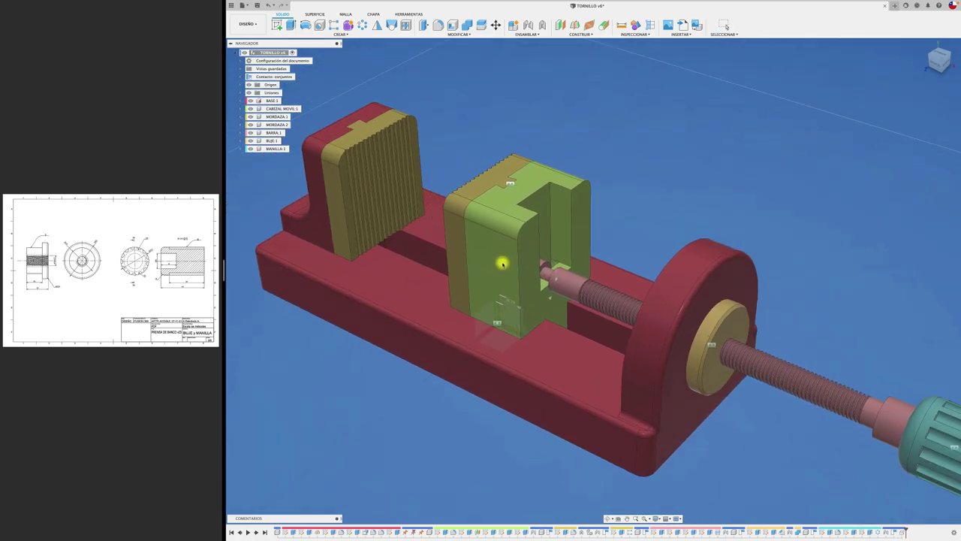
drag(483, 256, 547, 275)
scroll(578, 210, down, 1)
scroll(580, 204, down, 1)
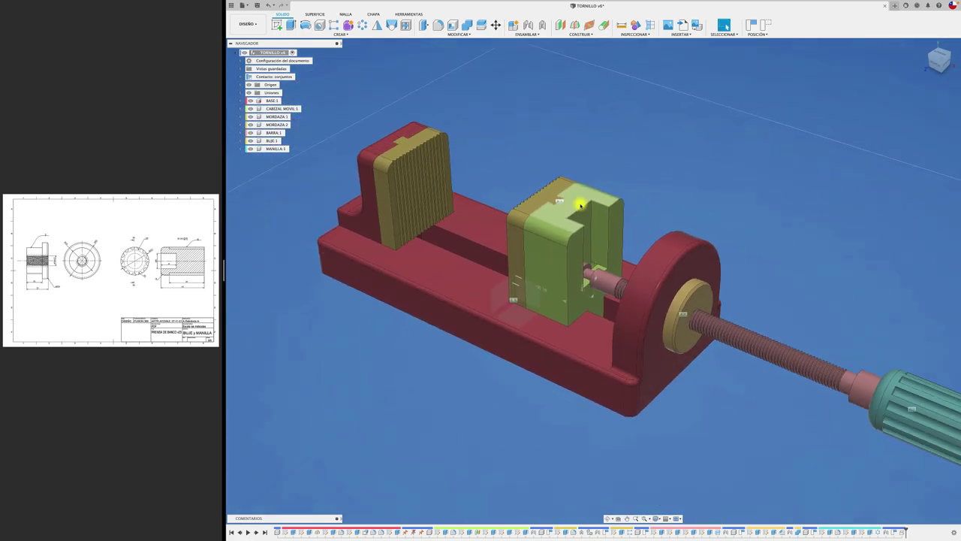
scroll(575, 207, down, 1)
mouse_move(556, 253)
mouse_down()
mouse_move(542, 250)
mouse_move(575, 248)
mouse_move(627, 279)
mouse_move(436, 210)
mouse_move(521, 260)
mouse_up()
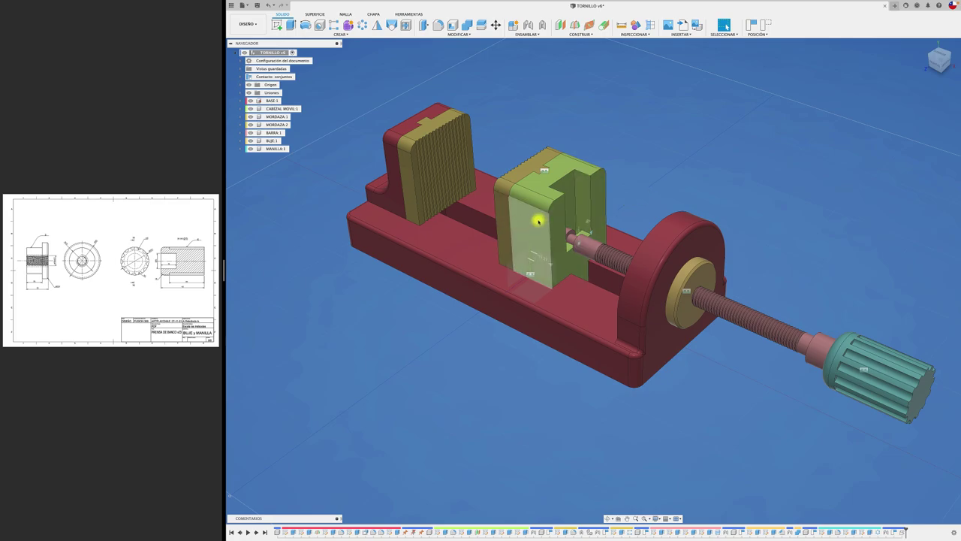
mouse_move(539, 220)
mouse_down()
mouse_move(531, 217)
mouse_move(533, 258)
mouse_up()
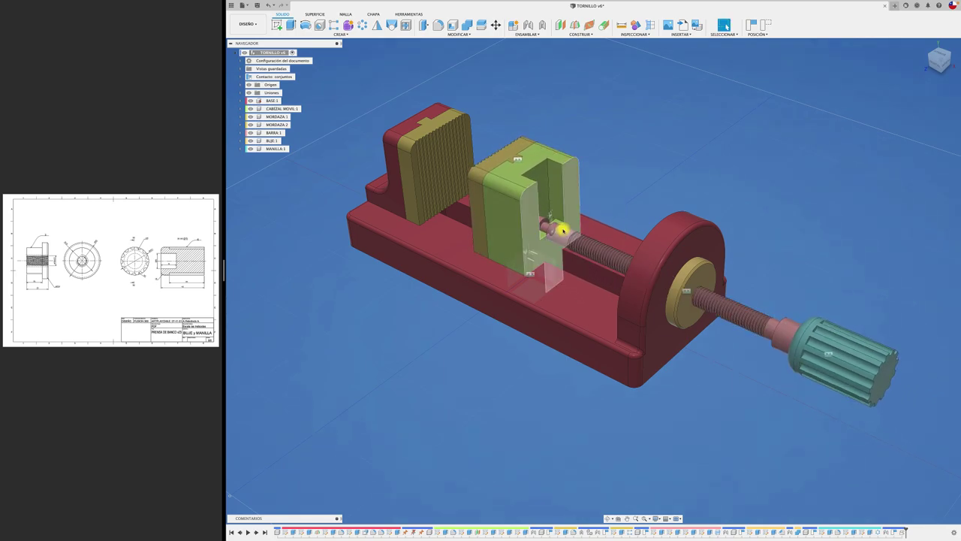
drag(561, 230, 565, 228)
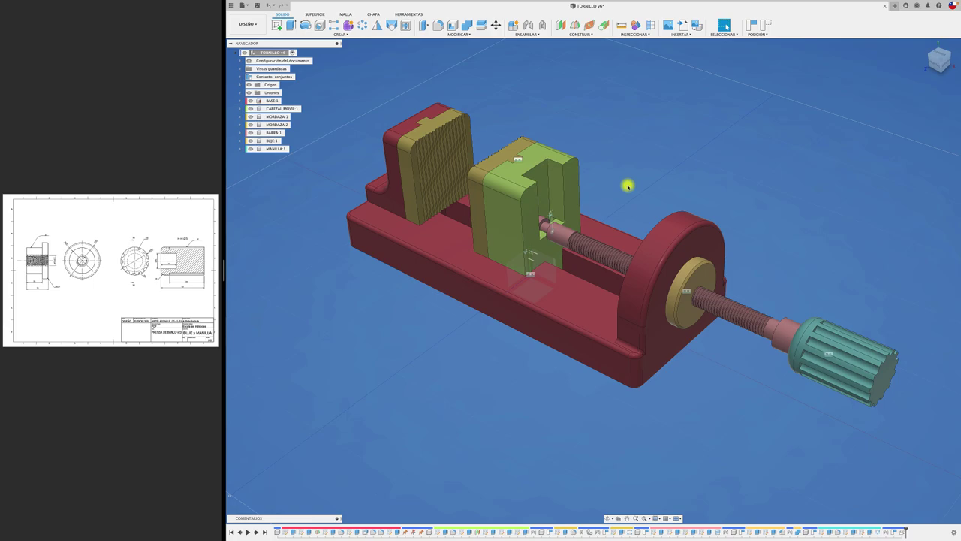